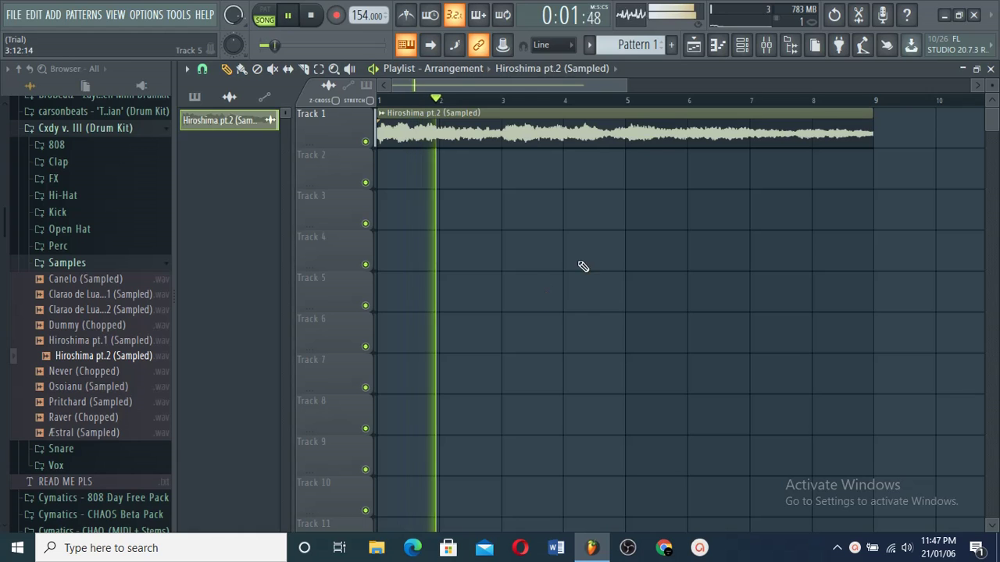
Route the Hiroshima pt.2 (Sampled) channel to mixer insert 1
{"action": "scroll", "coordinate": [687, 104], "scroll_direction": "down", "scroll_amount": 3}
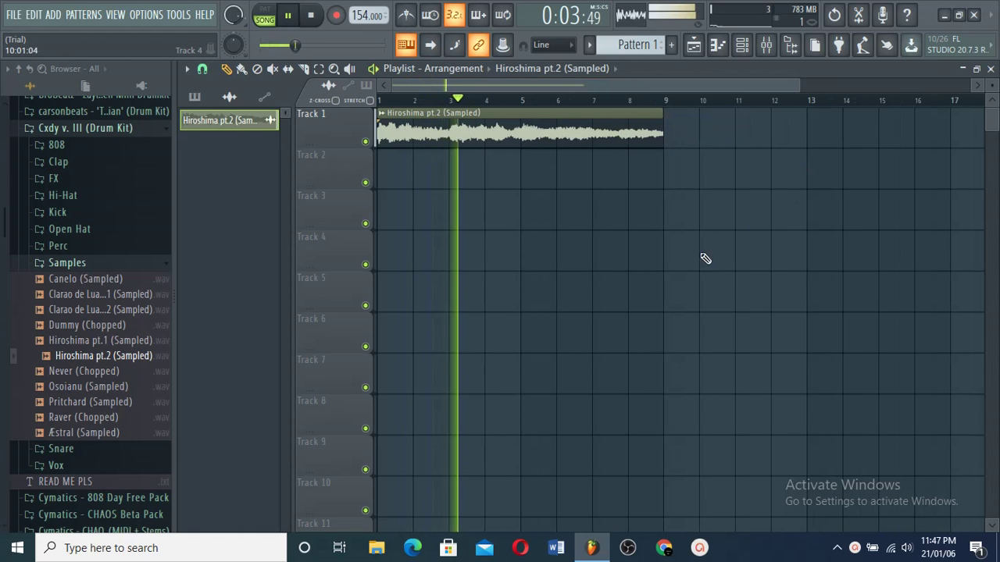
{"action": "left_click", "coordinate": [760, 50]}
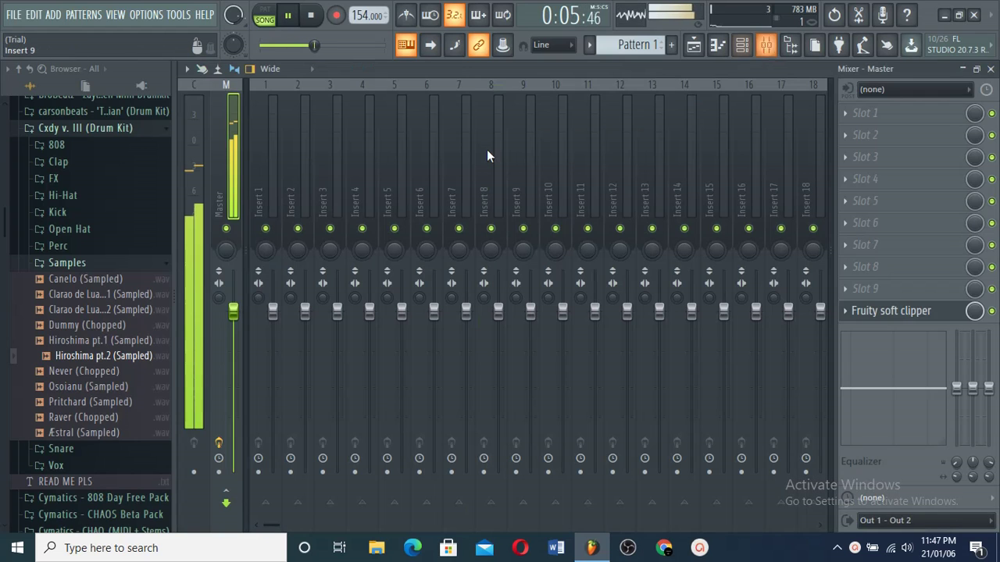
{"action": "left_click", "coordinate": [266, 165]}
{"action": "key", "text": "ctrl+l"}
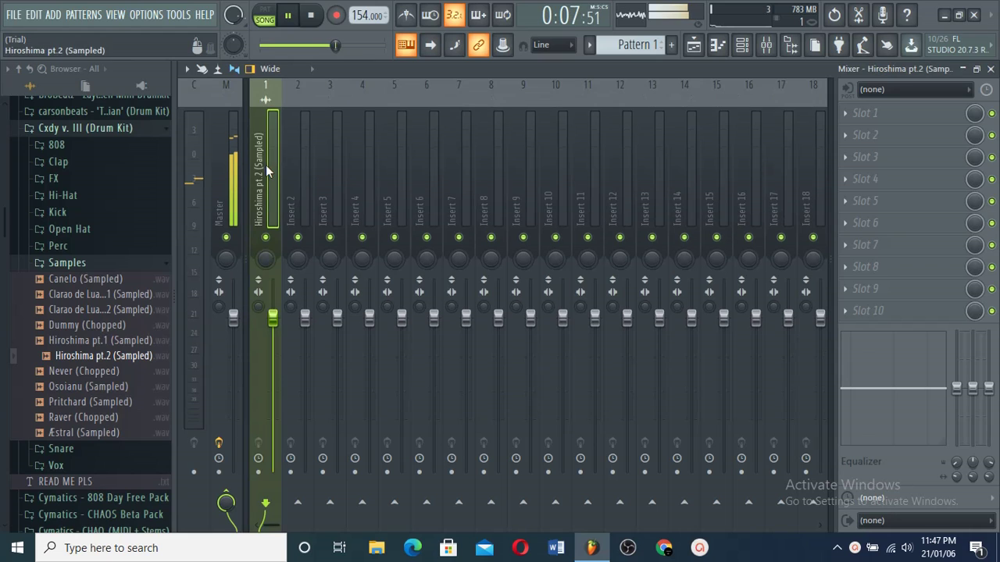
Show all channels in the channel rack
{"action": "left_click", "coordinate": [742, 45]}
{"action": "left_click", "coordinate": [393, 160]}
{"action": "left_click", "coordinate": [383, 168]}
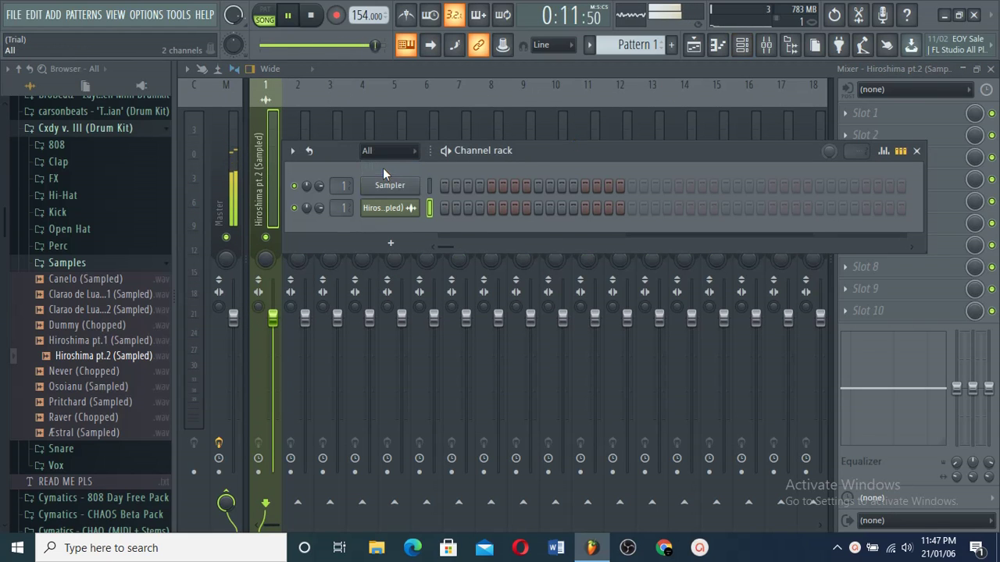
Load J.R.- HH (Angry) from the J.R.- UNTITLED Drum Kit Vol.1 folder into the Sampler channel and route that channel to Master
{"action": "scroll", "coordinate": [35, 406], "scroll_direction": "down", "scroll_amount": 3}
{"action": "scroll", "coordinate": [35, 406], "scroll_direction": "down", "scroll_amount": 10}
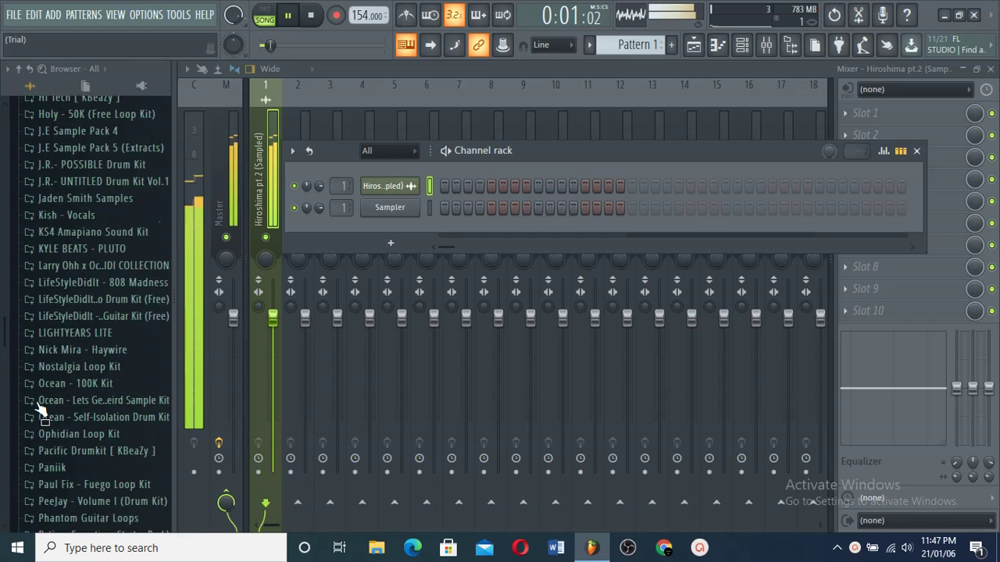
{"action": "scroll", "coordinate": [97, 246], "scroll_direction": "up", "scroll_amount": 2}
{"action": "left_click", "coordinate": [92, 265]}
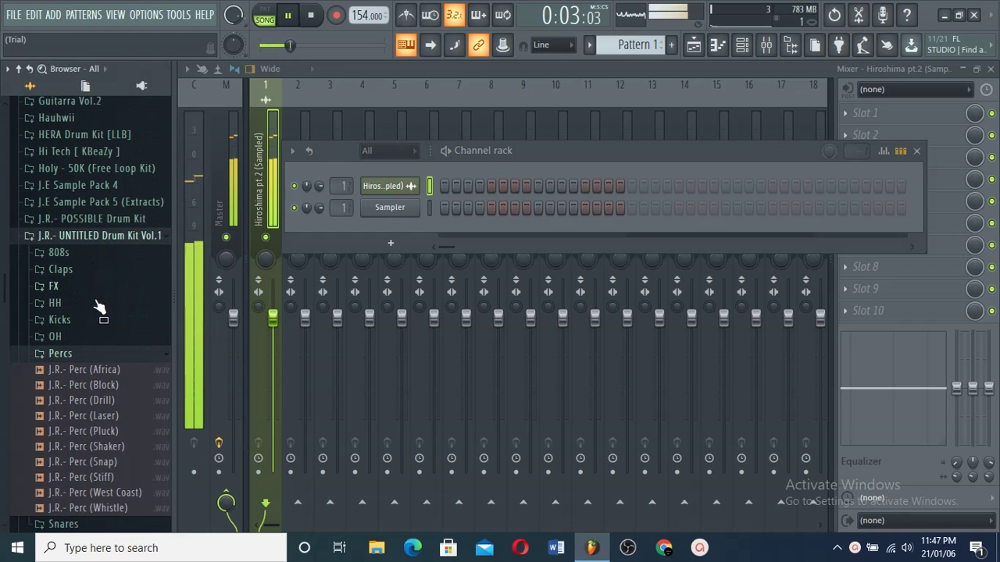
{"action": "left_click", "coordinate": [75, 305]}
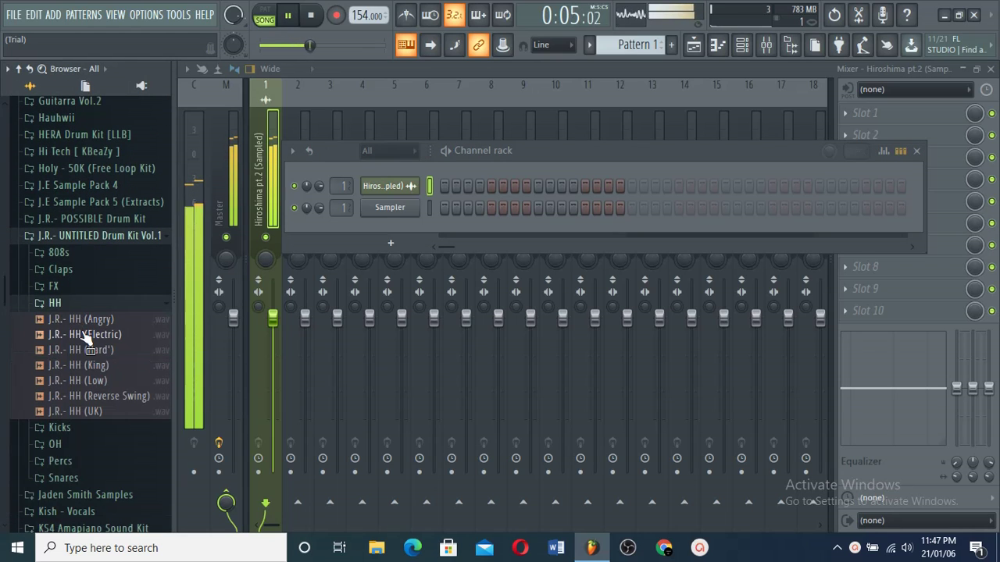
{"action": "left_click_drag", "start_coordinate": [407, 213], "coordinate": [406, 211]}
{"action": "left_click_drag", "start_coordinate": [344, 208], "coordinate": [348, 215]}
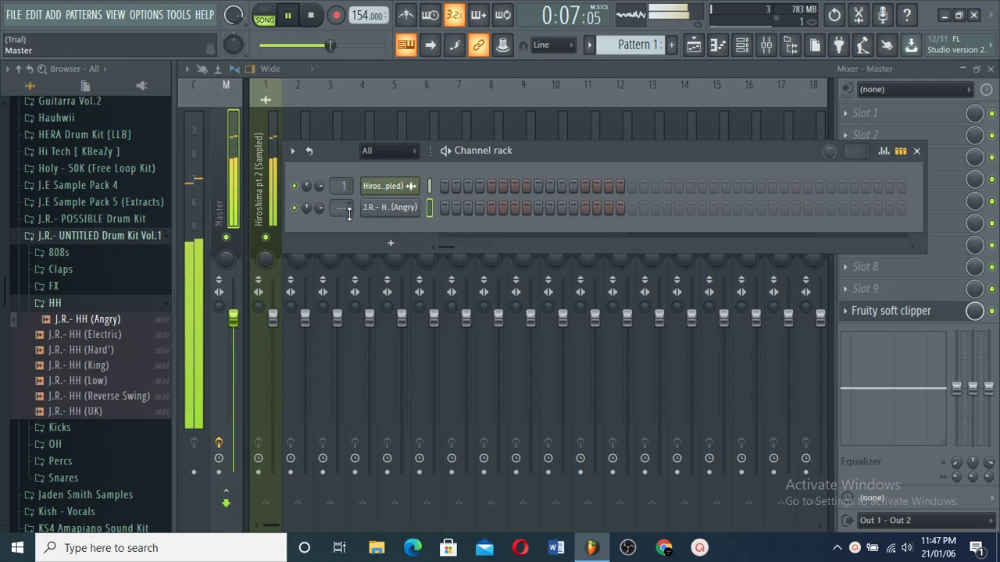
{"action": "right_click", "coordinate": [403, 209]}
{"action": "left_click", "coordinate": [443, 211]}
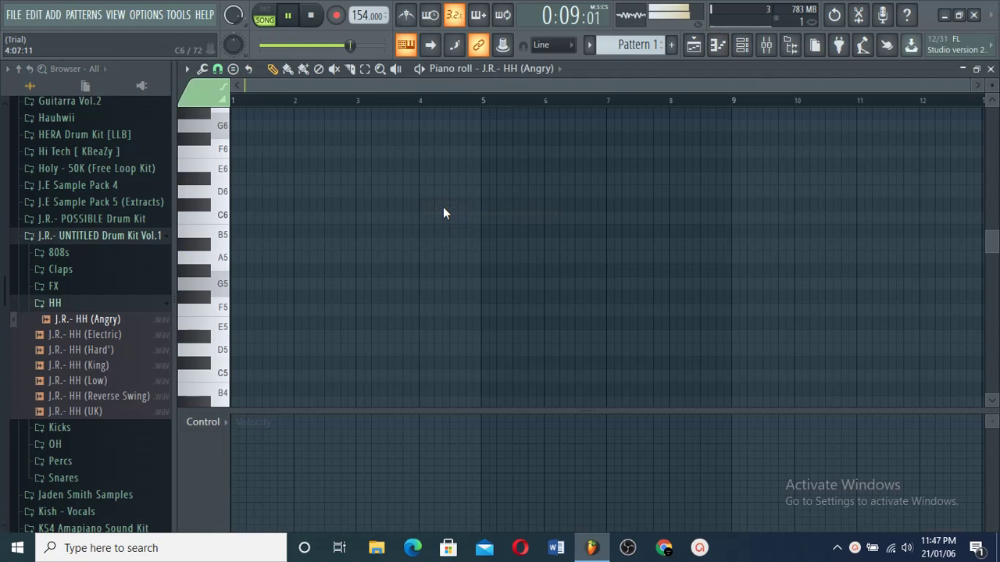
{"action": "scroll", "coordinate": [438, 239], "scroll_direction": "down", "scroll_amount": 3}
{"action": "scroll", "coordinate": [434, 243], "scroll_direction": "up", "scroll_amount": 4}
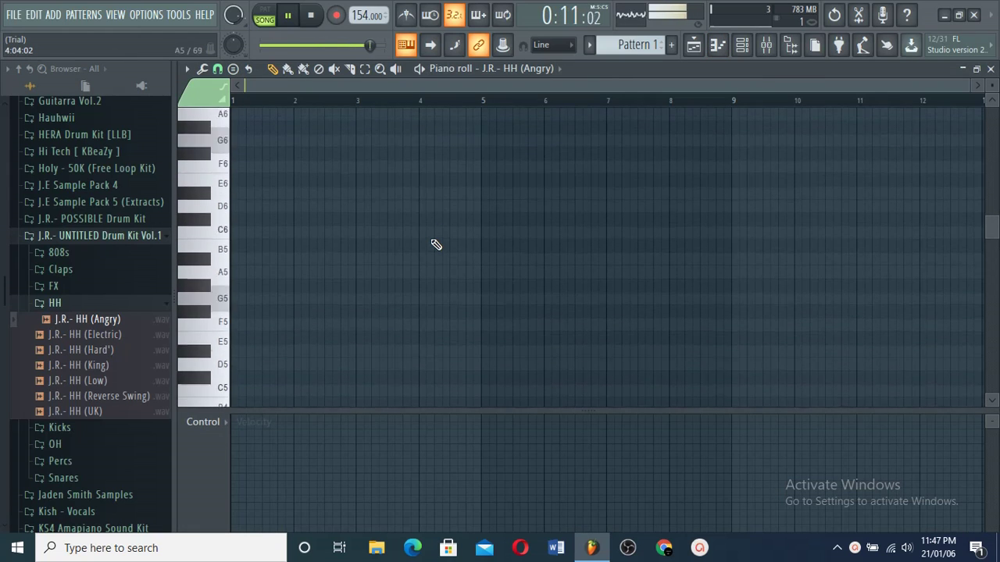
{"action": "scroll", "coordinate": [436, 244], "scroll_direction": "up", "scroll_amount": 4}
{"action": "scroll", "coordinate": [472, 285], "scroll_direction": "up", "scroll_amount": 10}
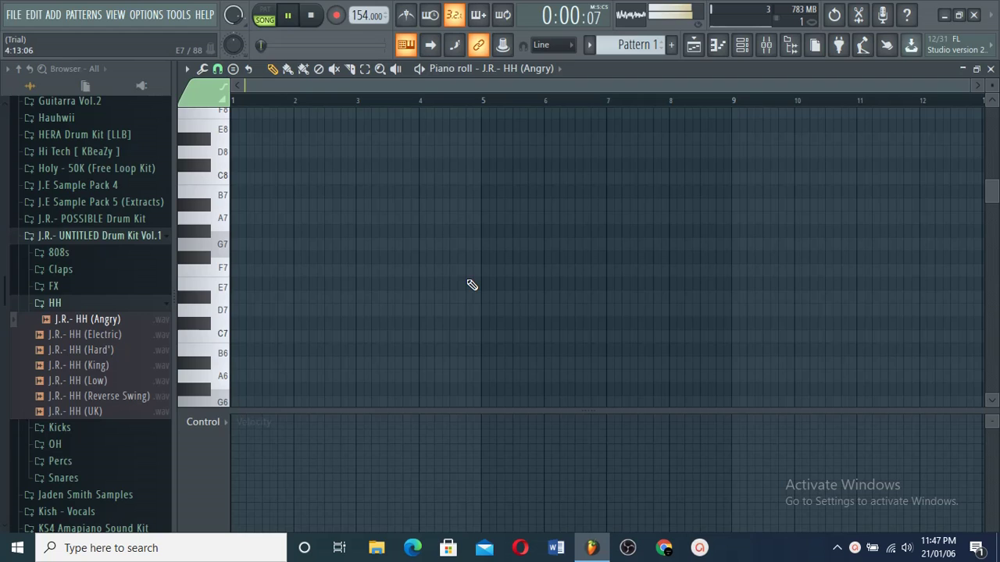
Place Pattern 1 on Track 2 of the playlist, spanning the full eight bars of the sample above it
{"action": "left_click", "coordinate": [718, 47]}
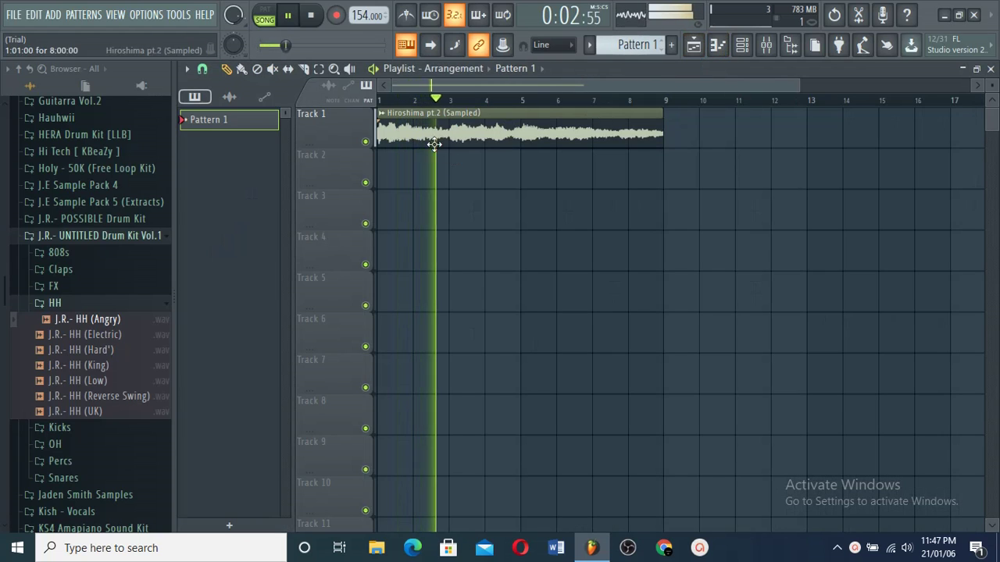
{"action": "left_click", "coordinate": [386, 179]}
{"action": "left_click_drag", "start_coordinate": [408, 179], "coordinate": [662, 174]}
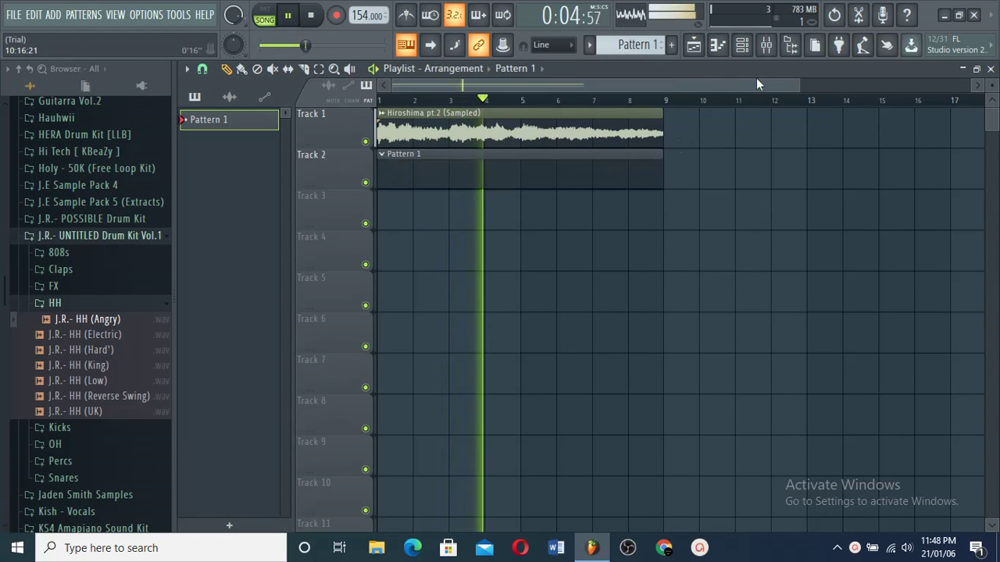
Fill the J.R.- HH (Angry) channel with a hi-hat hit every 2 steps
{"action": "left_click", "coordinate": [742, 44]}
{"action": "right_click", "coordinate": [414, 207]}
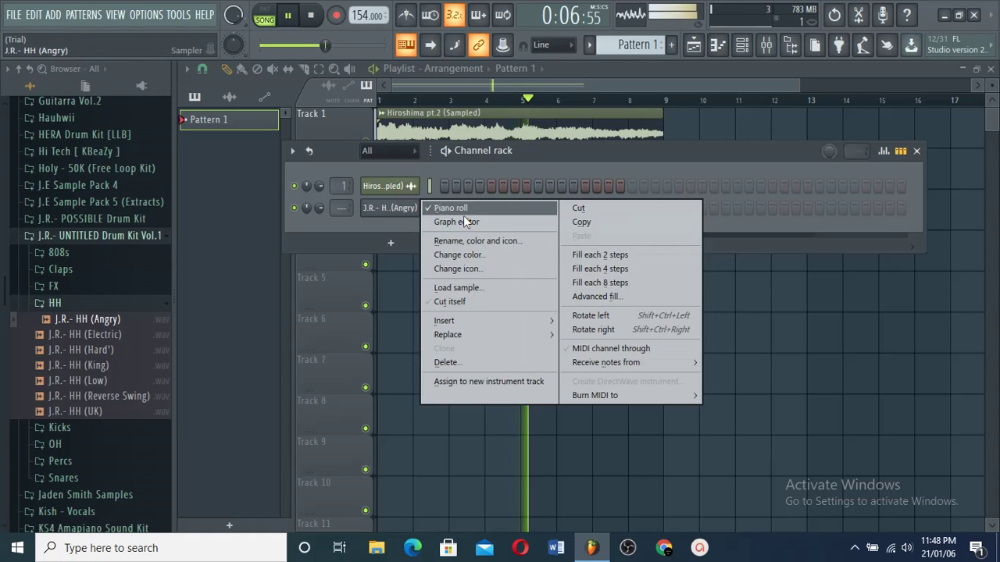
{"action": "left_click", "coordinate": [583, 256]}
Open the J.R.- HH (Angry) channel's piano roll and bring its C5 notes into view
{"action": "right_click", "coordinate": [411, 212]}
{"action": "left_click", "coordinate": [454, 208]}
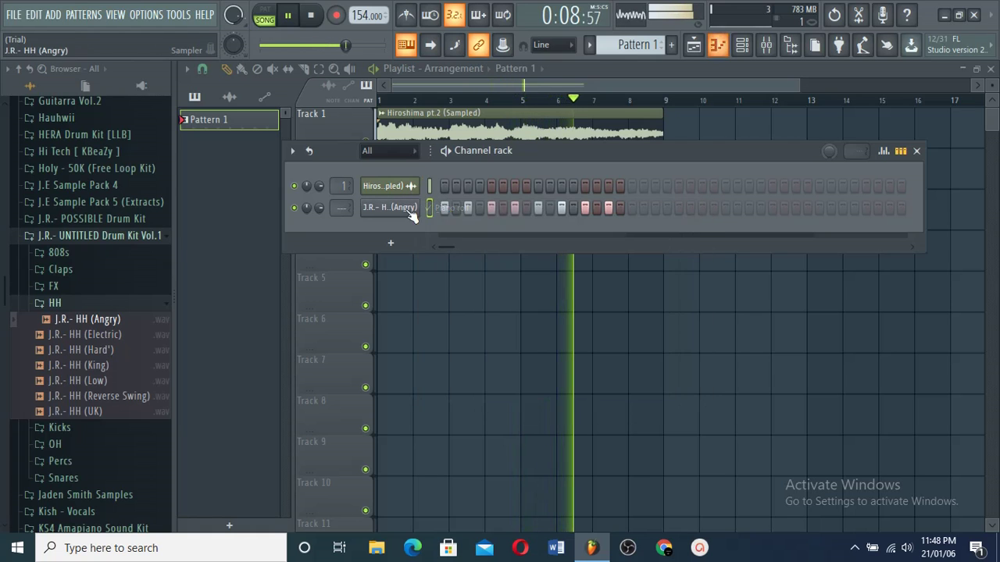
{"action": "right_click", "coordinate": [411, 211]}
{"action": "left_click", "coordinate": [439, 209]}
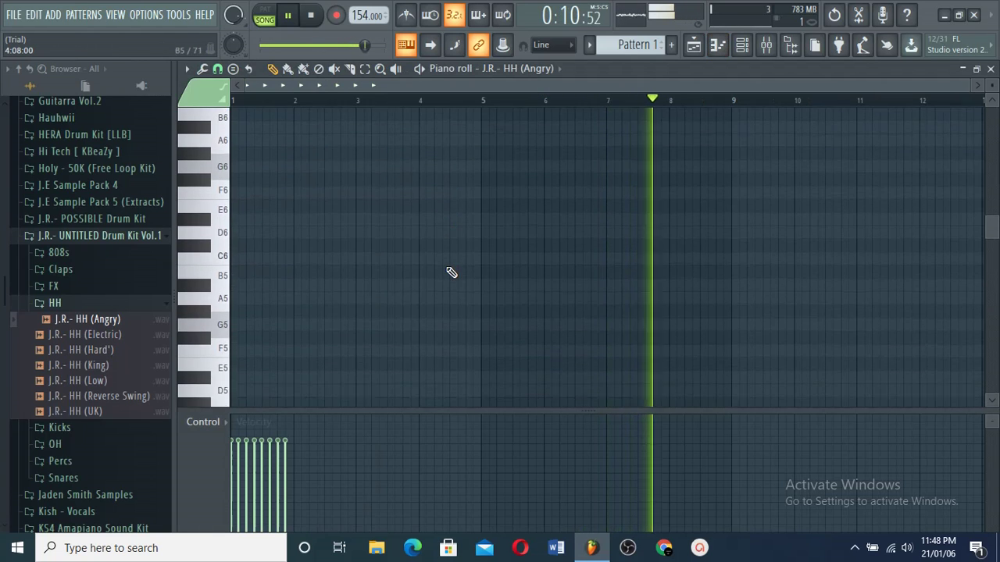
{"action": "scroll", "coordinate": [452, 272], "scroll_direction": "up", "scroll_amount": 5}
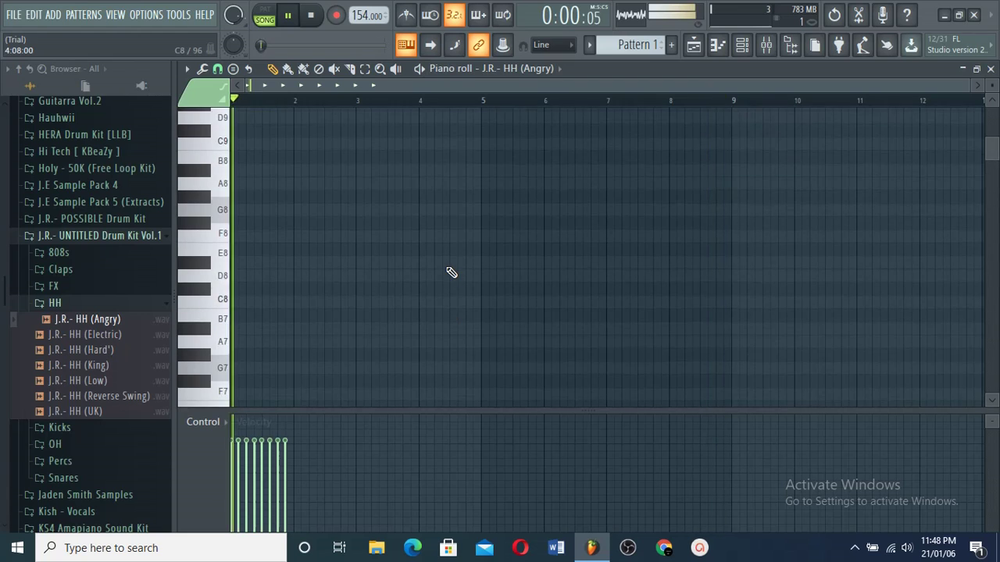
{"action": "scroll", "coordinate": [452, 272], "scroll_direction": "down", "scroll_amount": 12}
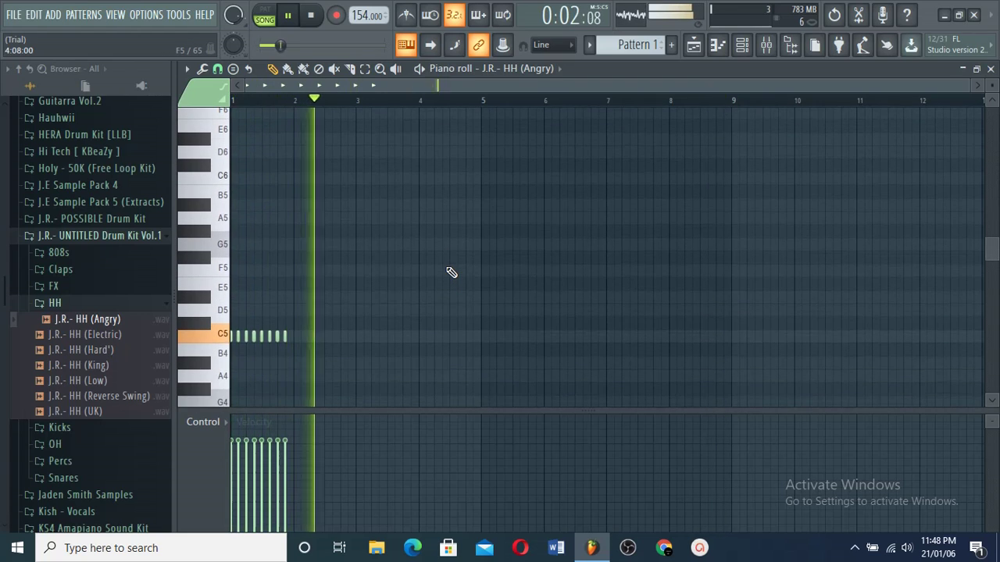
Duplicate the one-bar hi-hat notes until they fill eight bars, and clear the selection
{"action": "key", "text": "space"}
{"action": "key", "text": "space"}
{"action": "key", "text": "ctrl+a"}
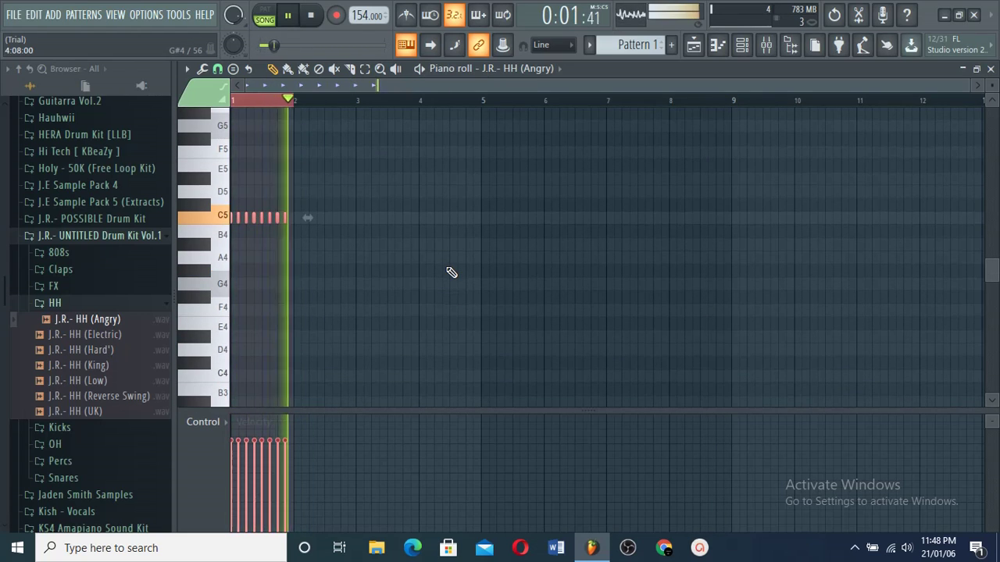
{"action": "key", "text": "ctrl+b"}
{"action": "key", "text": "ctrl+b"}
{"action": "key", "text": "ctrl+b"}
{"action": "key", "text": "ctrl+a"}
{"action": "key", "text": "ctrl+b"}
{"action": "key", "text": "ctrl+a"}
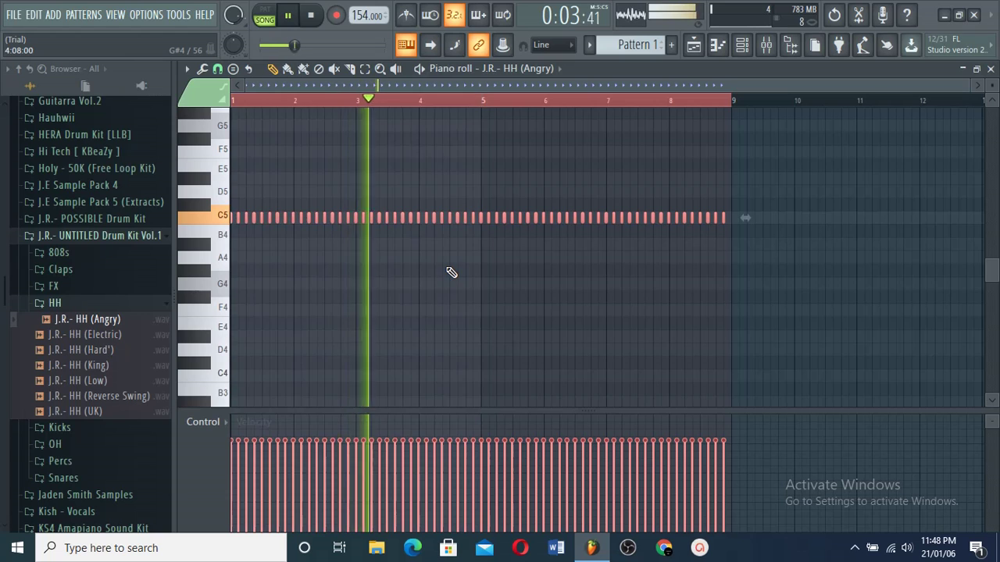
{"action": "key", "text": "ctrl+d"}
Load the J.R.- Clap (Slime) sample into a new channel
{"action": "left_click", "coordinate": [742, 44]}
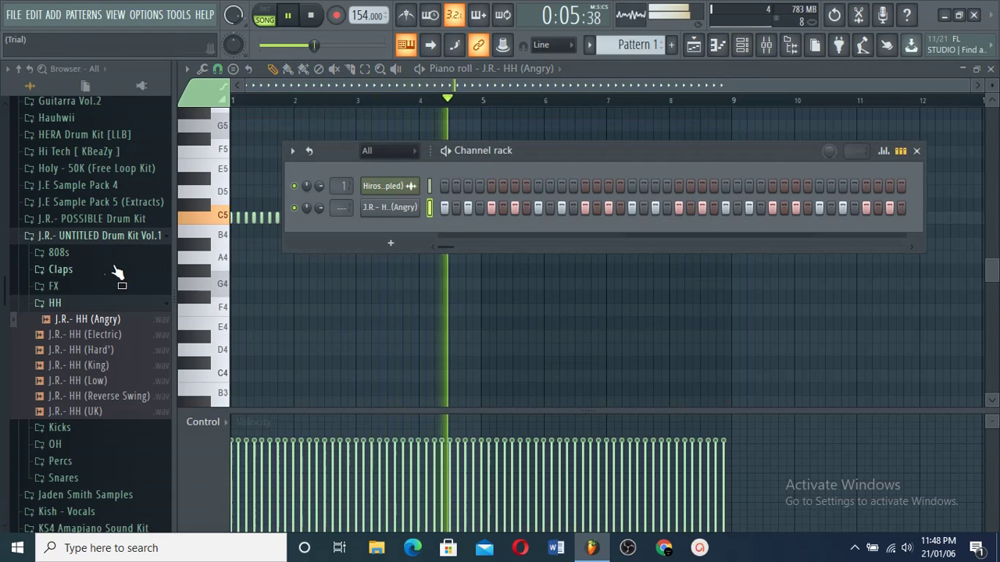
{"action": "left_click", "coordinate": [78, 269]}
{"action": "right_click", "coordinate": [95, 364]}
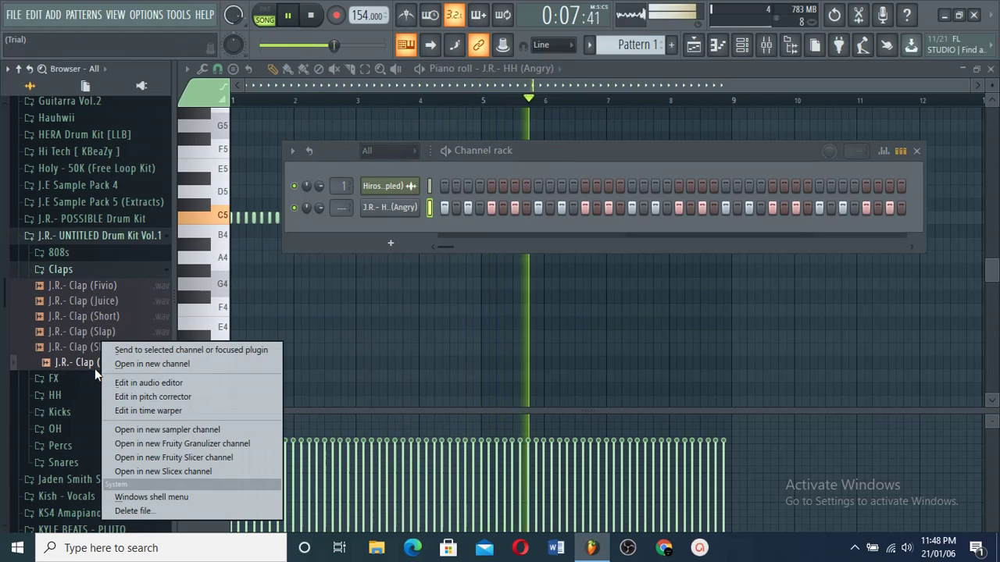
{"action": "left_click", "coordinate": [156, 364]}
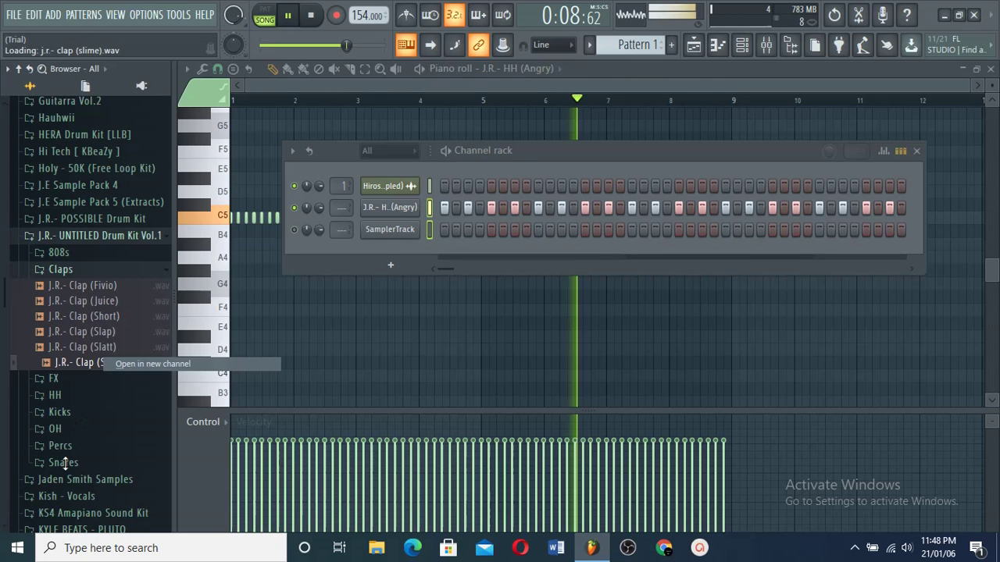
Load the J.R.- Snare (Rolling) sample from the kit's Snares folder into a new channel
{"action": "scroll", "coordinate": [69, 457], "scroll_direction": "down", "scroll_amount": 4}
{"action": "left_click", "coordinate": [78, 281]}
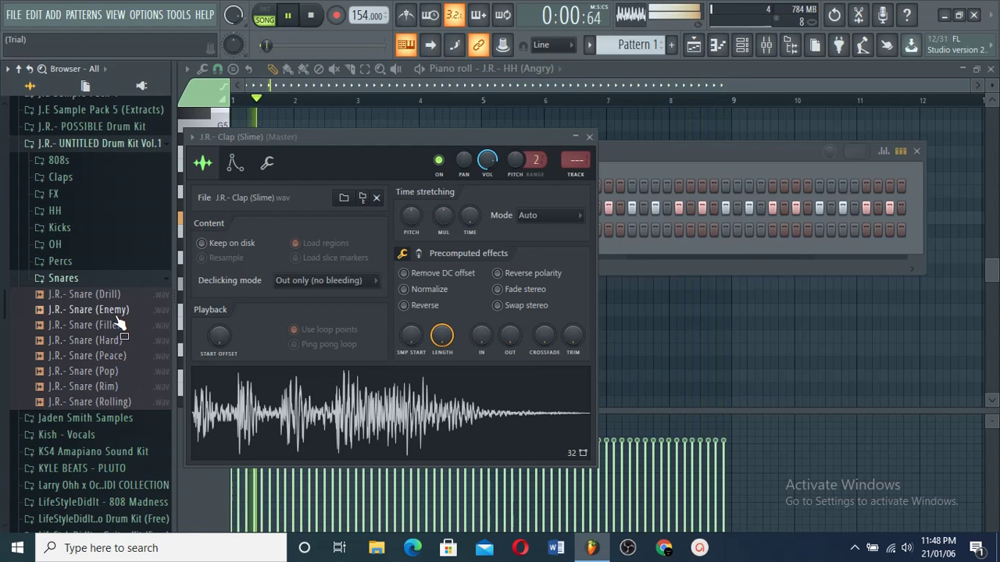
{"action": "right_click", "coordinate": [100, 400]}
{"action": "left_click", "coordinate": [151, 364]}
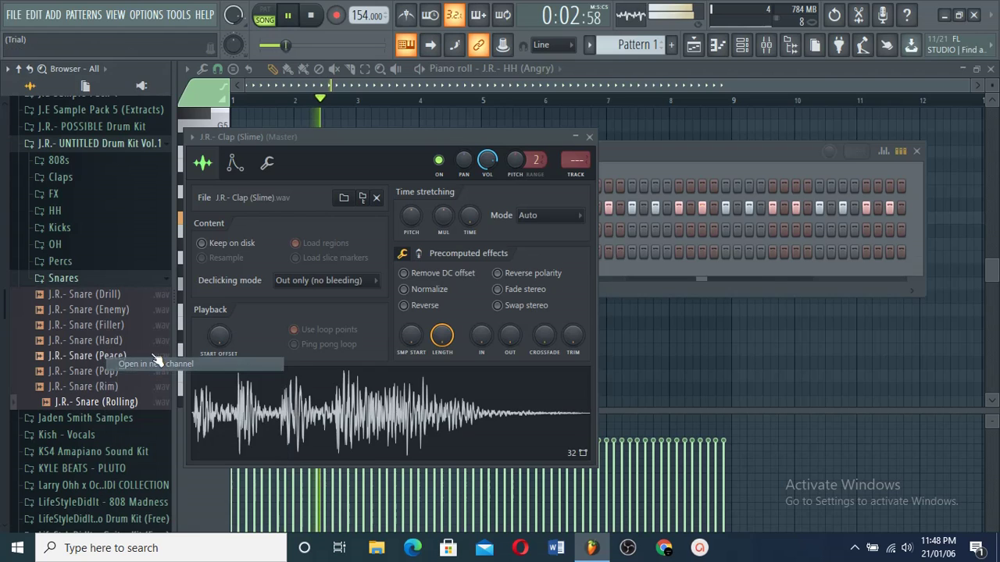
Place clap and snare hits on steps 9 and 25 of the channel rack
{"action": "left_click", "coordinate": [655, 282]}
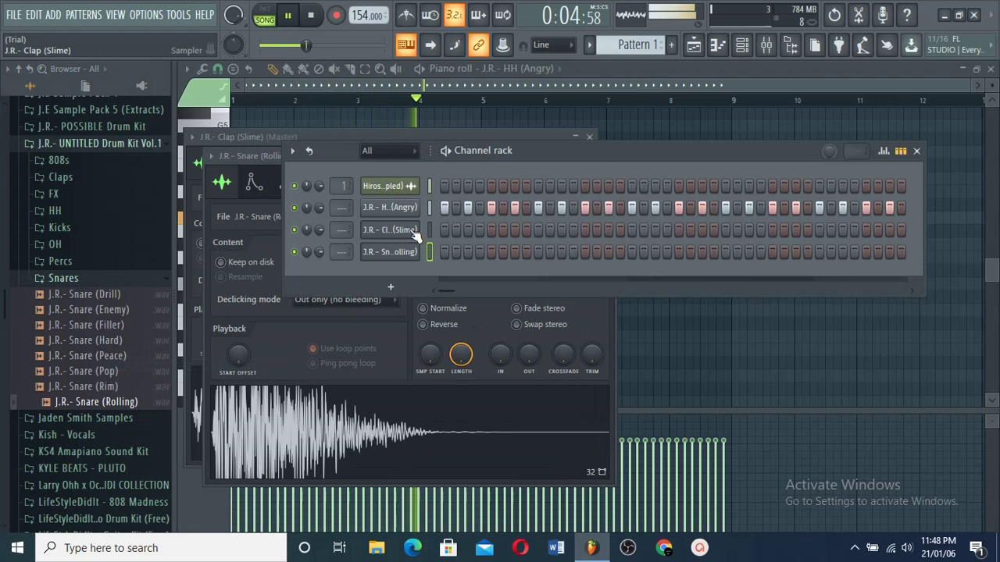
{"action": "left_click", "coordinate": [538, 249]}
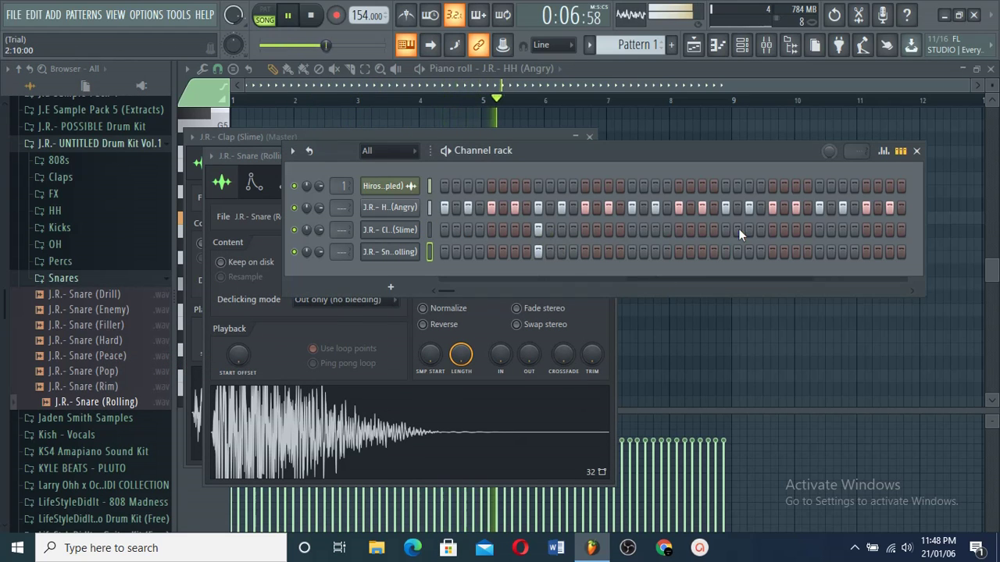
Duplicate the two-bar clap notes in the J.R.- Clap (Slime) piano roll to fill eight bars, and clear the selection
{"action": "right_click", "coordinate": [431, 230]}
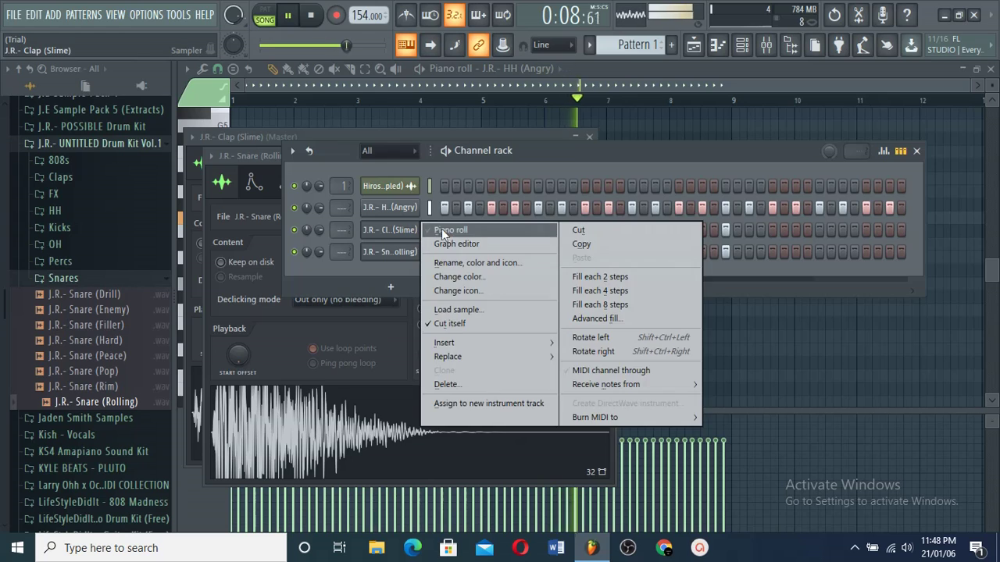
{"action": "left_click", "coordinate": [442, 226]}
{"action": "left_click_drag", "start_coordinate": [361, 102], "coordinate": [233, 100]}
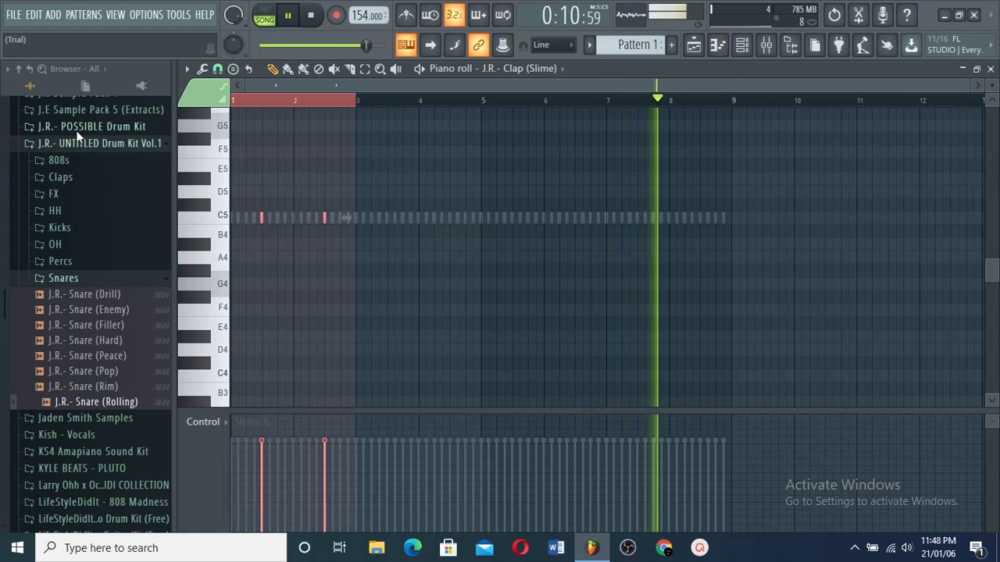
{"action": "key", "text": "ctrl+b"}
{"action": "key", "text": "ctrl+b"}
{"action": "key", "text": "ctrl+b"}
{"action": "key", "text": "ctrl+d"}
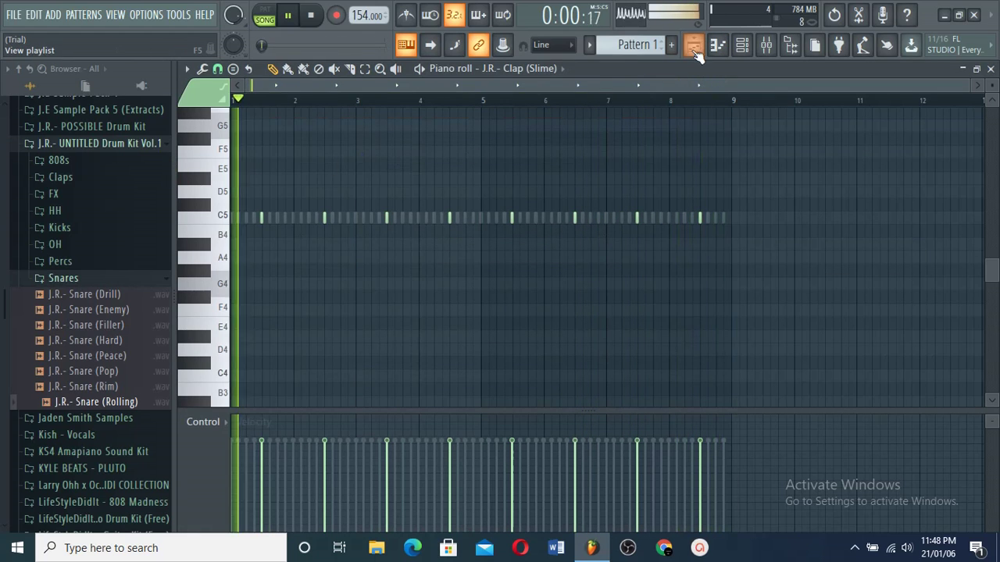
{"action": "left_click", "coordinate": [742, 44]}
{"action": "right_click", "coordinate": [416, 255]}
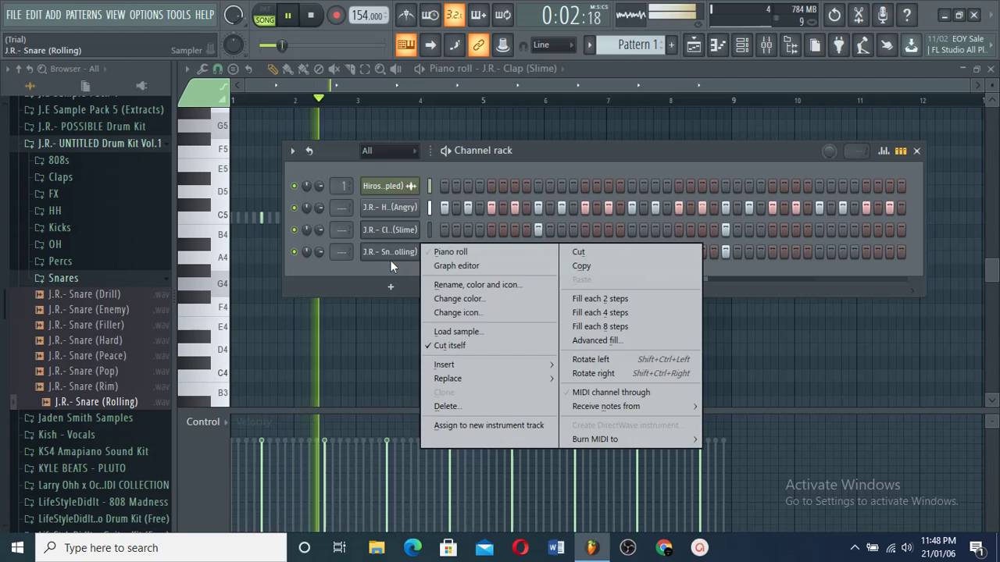
{"action": "left_click", "coordinate": [397, 268]}
{"action": "key", "text": "ctrl+a"}
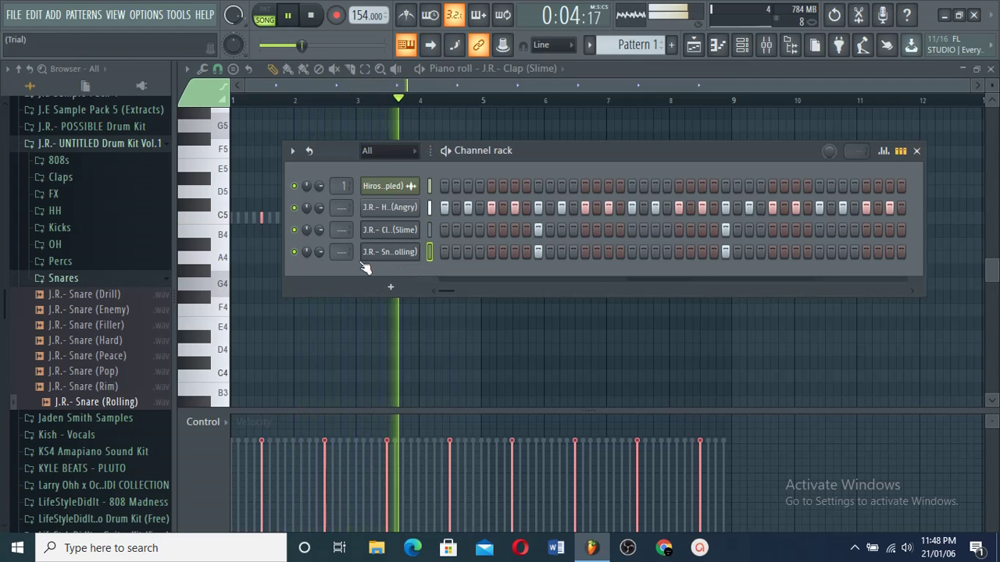
{"action": "left_click", "coordinate": [406, 229]}
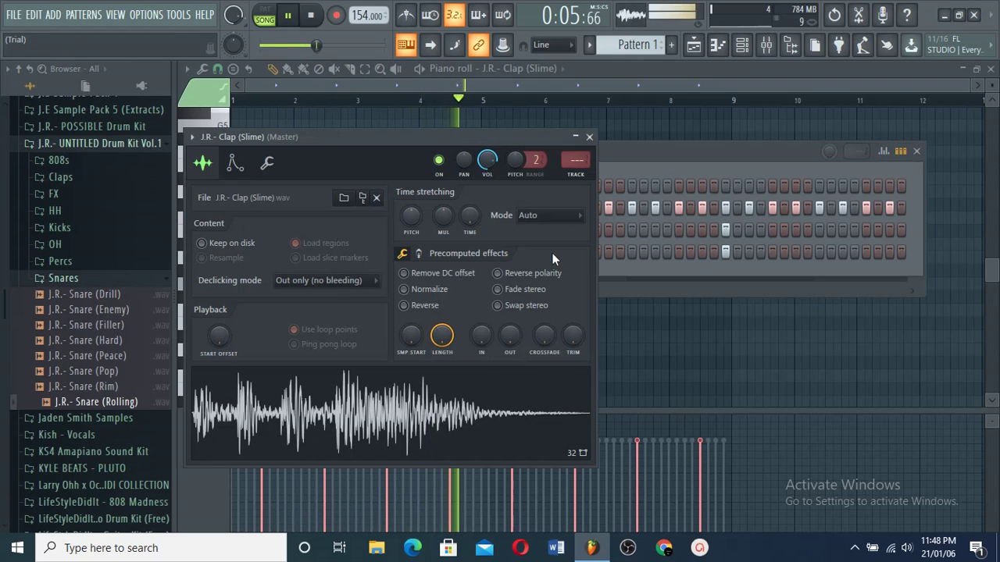
{"action": "right_click", "coordinate": [470, 217]}
{"action": "left_click", "coordinate": [590, 136]}
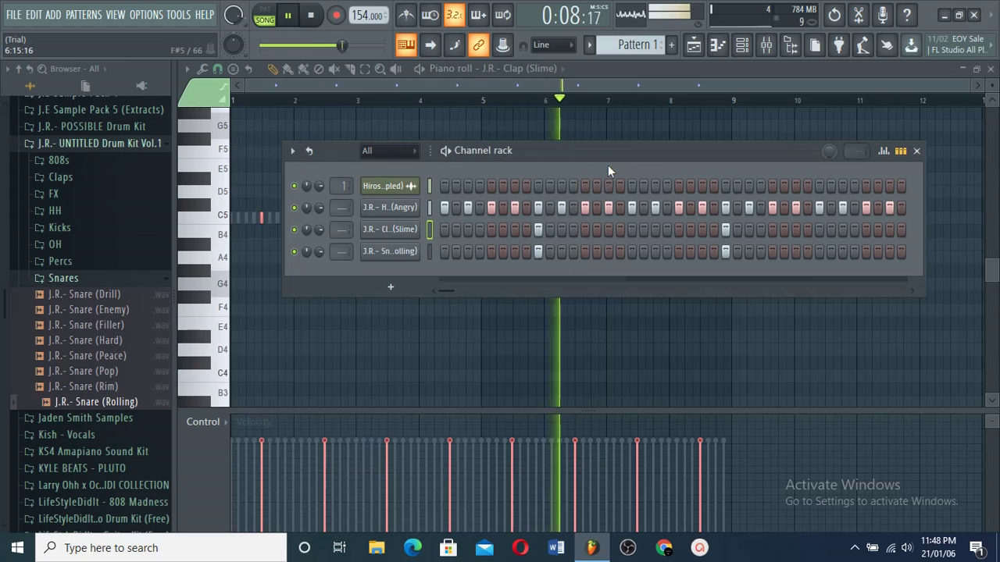
Add extra J.R.- Snare (Rolling) hits across bars 2 to 4, and further hits in bars 6, 7 and 8 of its piano roll
{"action": "left_click", "coordinate": [655, 251]}
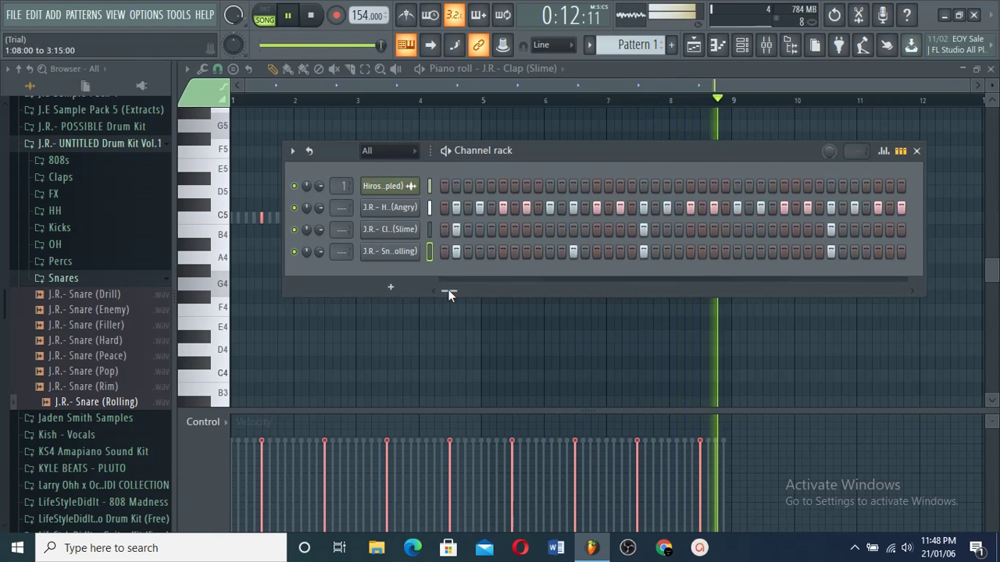
{"action": "left_click", "coordinate": [691, 251]}
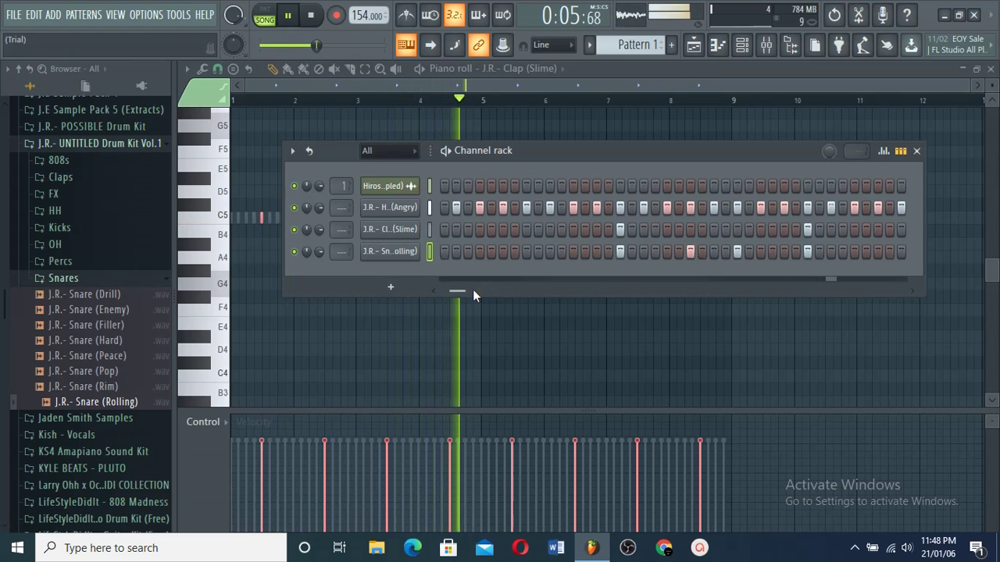
{"action": "right_click", "coordinate": [418, 250]}
{"action": "left_click", "coordinate": [438, 252]}
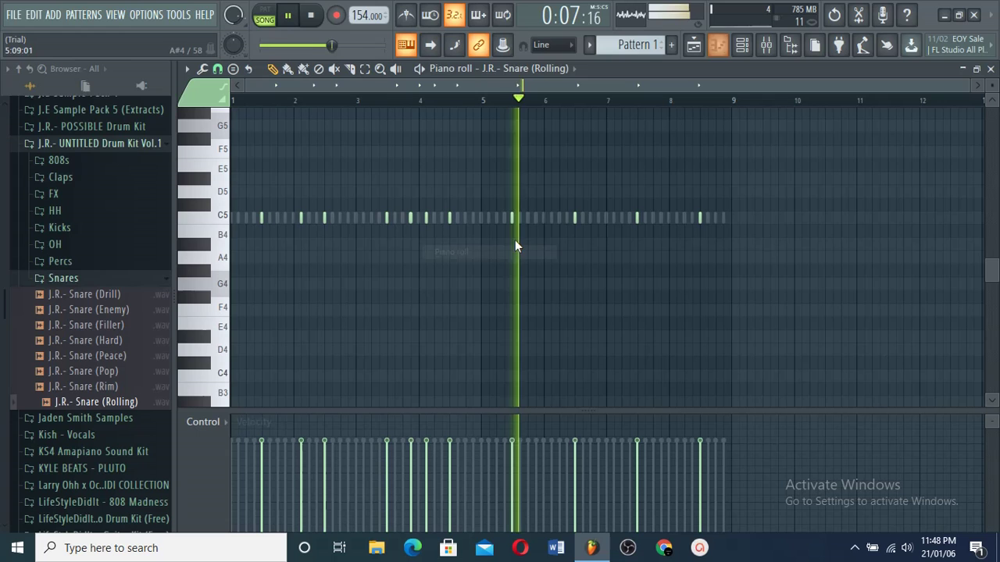
{"action": "left_click", "coordinate": [557, 219]}
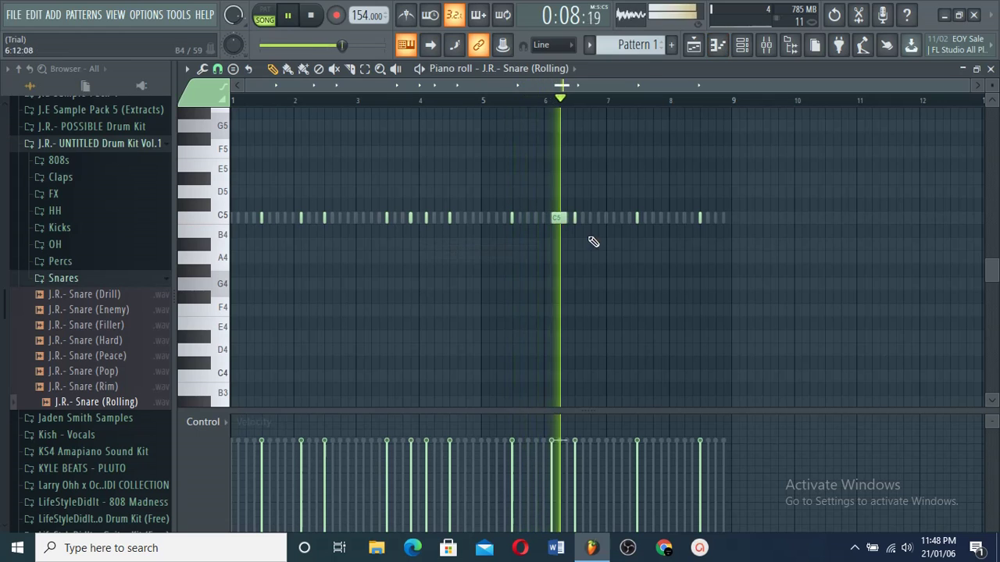
{"action": "left_click", "coordinate": [667, 218]}
{"action": "left_click", "coordinate": [682, 218]}
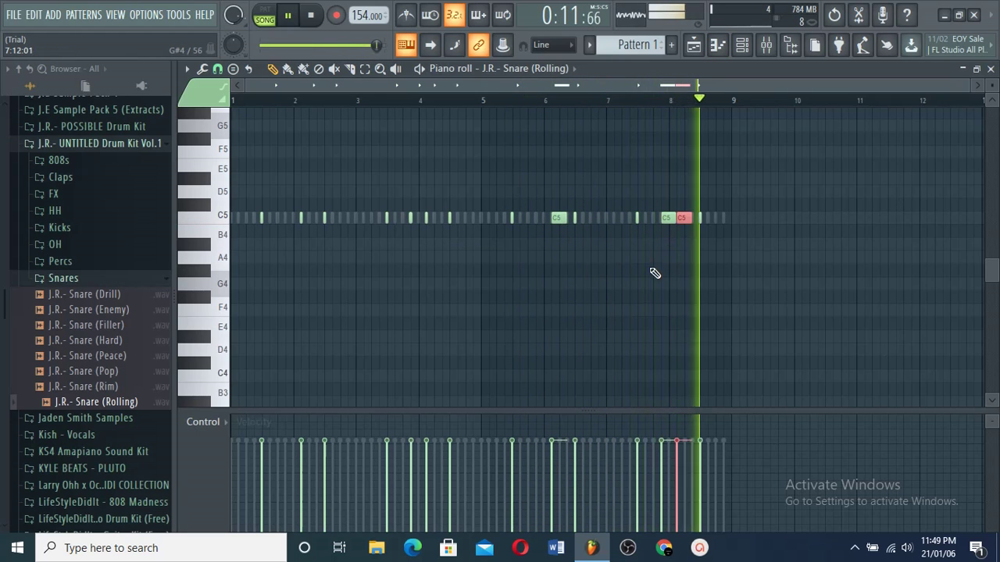
Collapse the drum kit's Snares folder and expand its 808s folder in the browser
{"action": "left_click", "coordinate": [754, 44]}
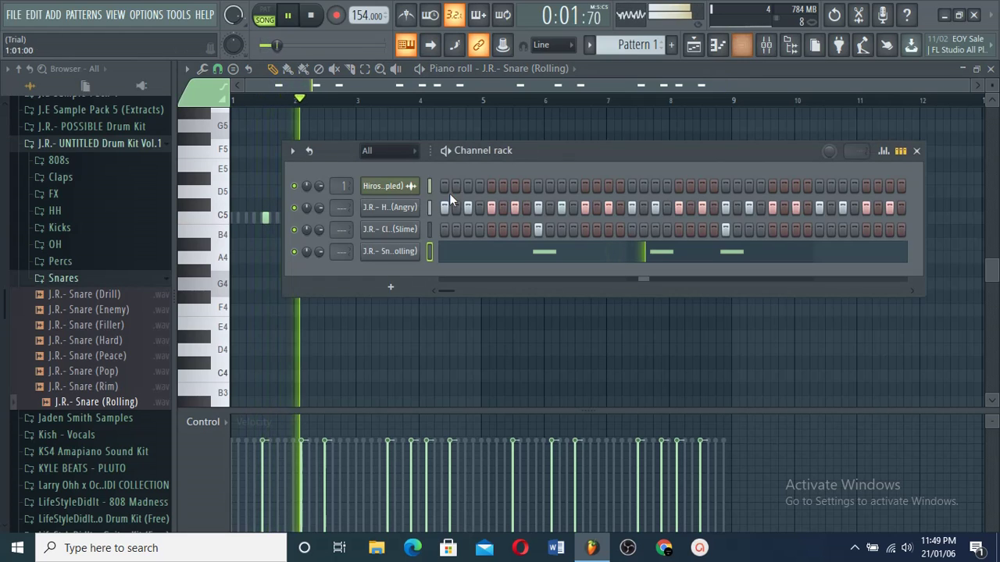
{"action": "left_click", "coordinate": [138, 280]}
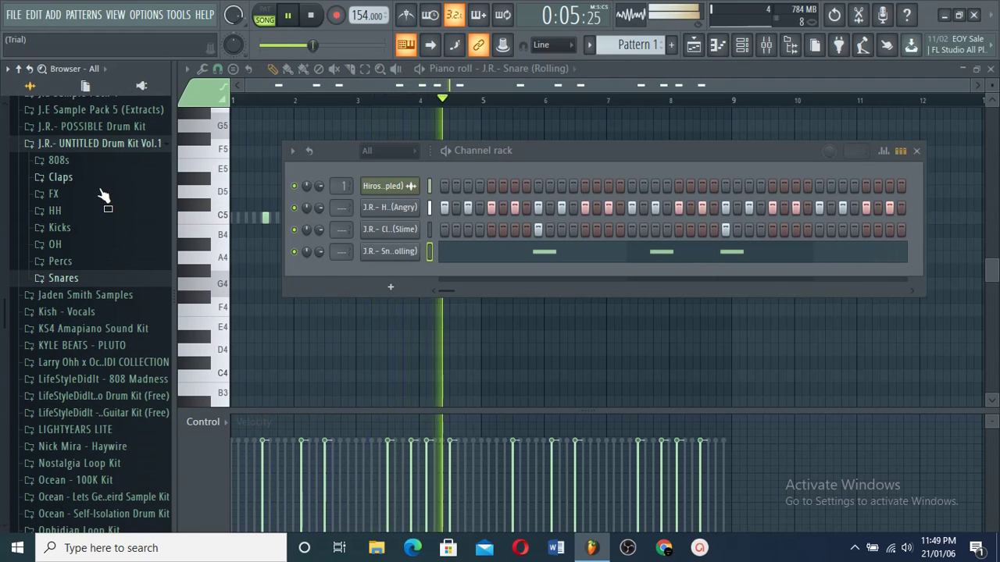
{"action": "left_click", "coordinate": [94, 164]}
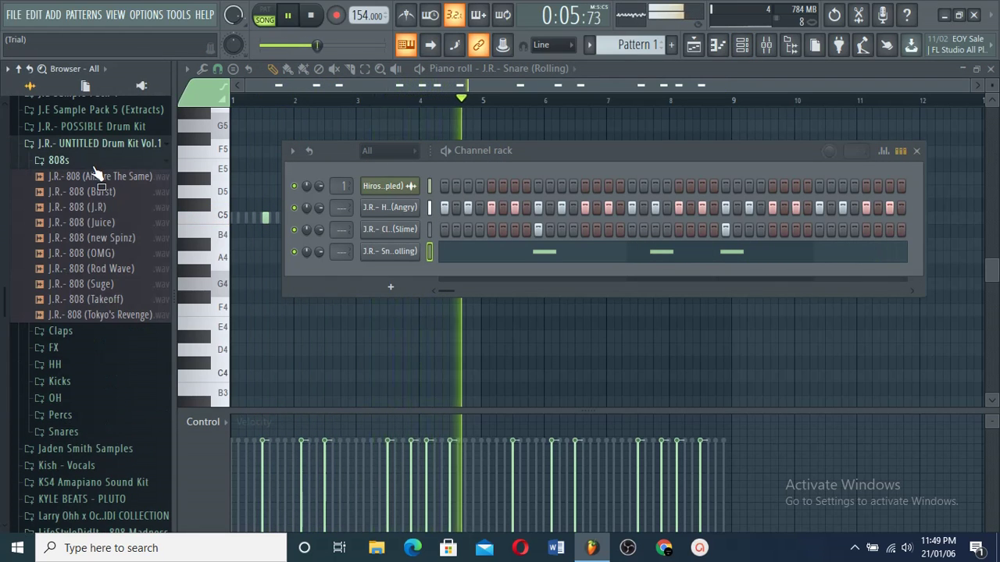
Open the Hiroshima pt.2 sample in the Edison audio editor and detect its pitch regions to examine the notes
{"action": "left_click", "coordinate": [694, 45]}
{"action": "double_click", "coordinate": [442, 127]}
{"action": "left_click_drag", "start_coordinate": [433, 218], "coordinate": [437, 160]}
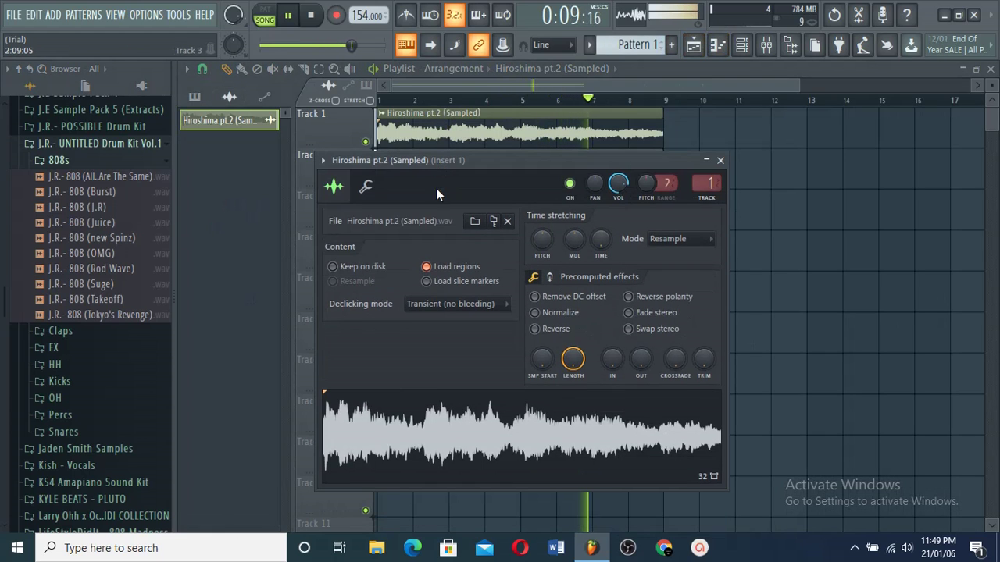
{"action": "right_click", "coordinate": [436, 420]}
{"action": "left_click", "coordinate": [475, 357]}
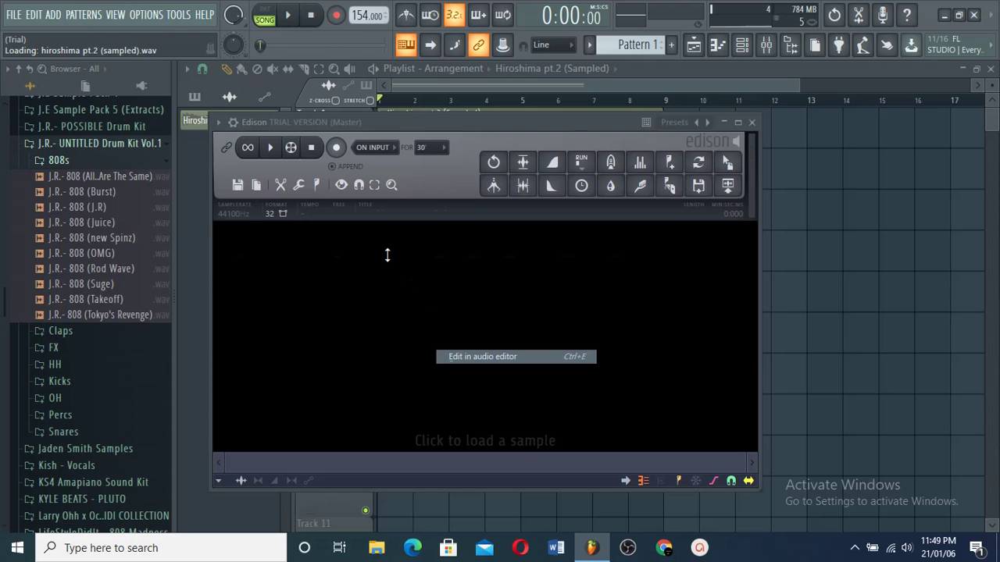
{"action": "mouse_move", "coordinate": [423, 341]}
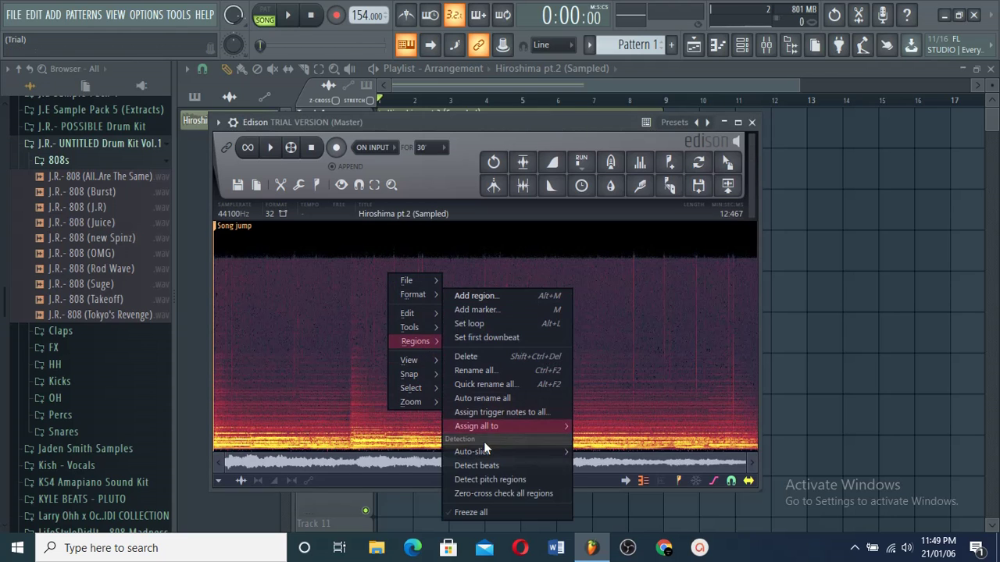
{"action": "left_click", "coordinate": [480, 479]}
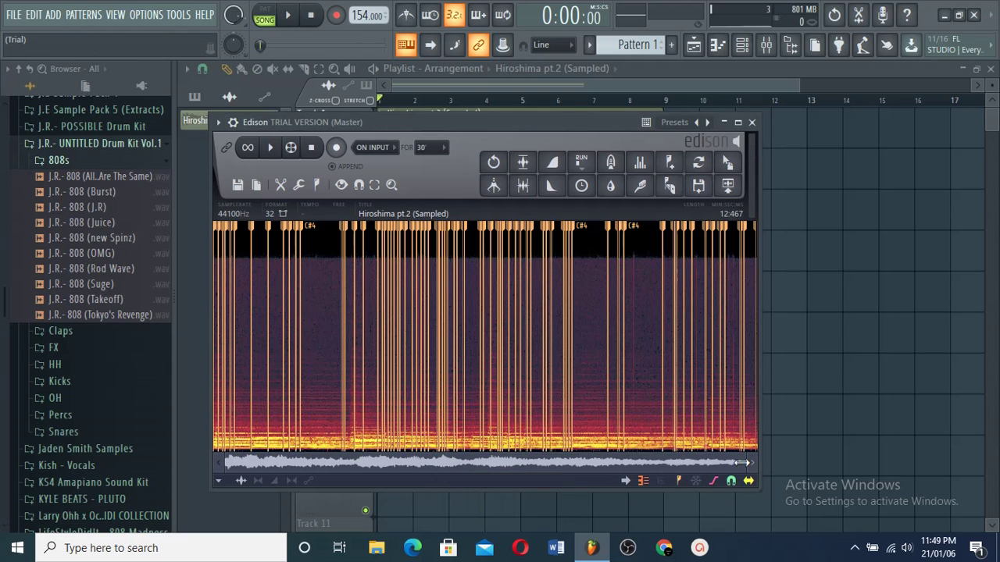
{"action": "left_click_drag", "start_coordinate": [746, 464], "coordinate": [238, 428]}
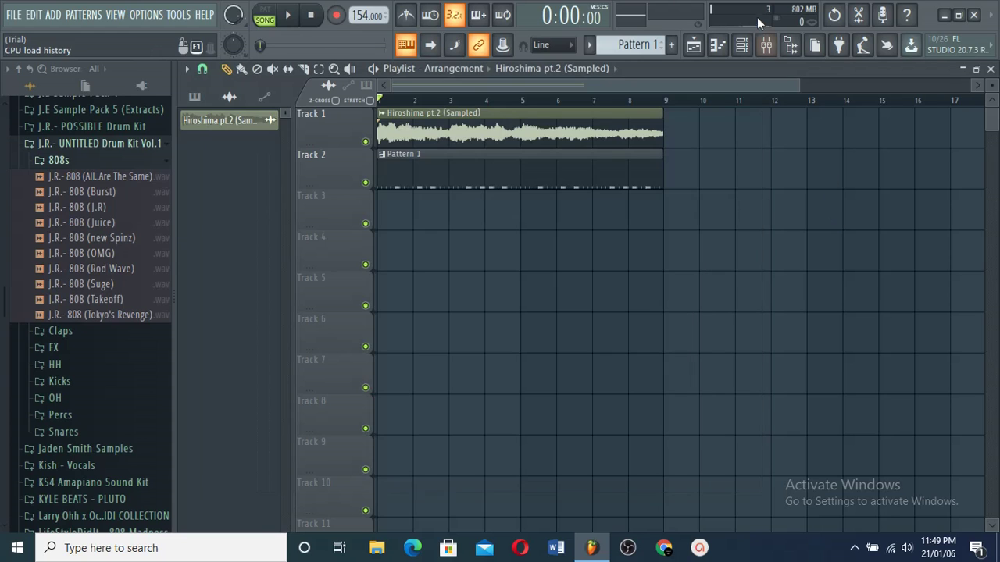
Set the piano roll's scale highlighting to root note C# with the Minor Natural (Aeolian) scale
{"action": "left_click", "coordinate": [717, 45]}
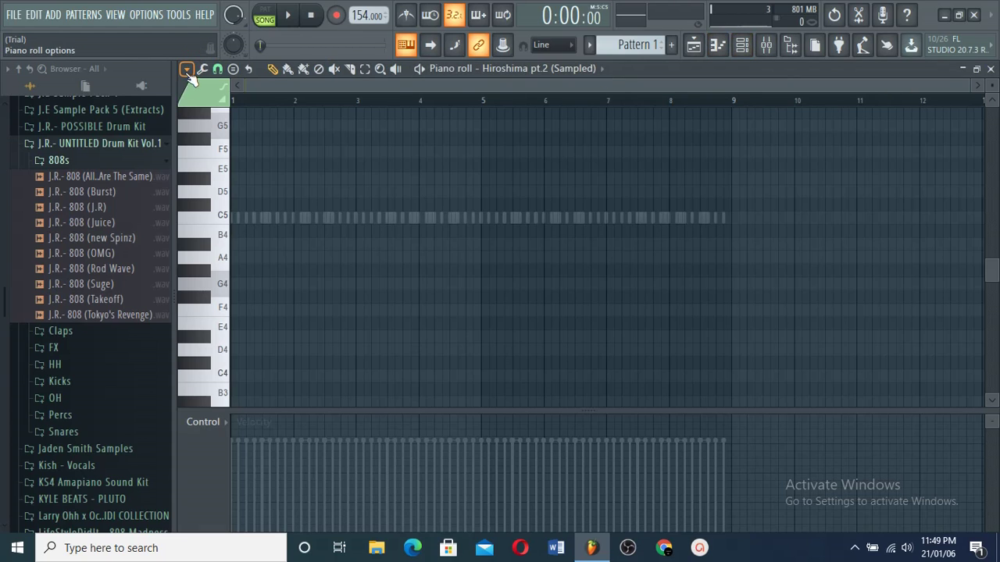
{"action": "left_click", "coordinate": [187, 69]}
{"action": "mouse_move", "coordinate": [208, 156]}
{"action": "mouse_move", "coordinate": [319, 170]}
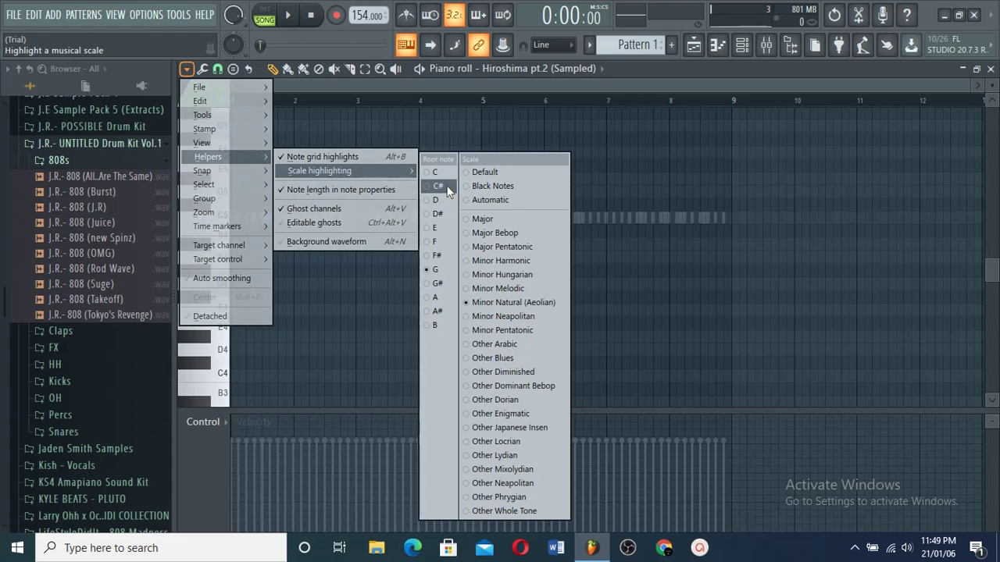
{"action": "left_click", "coordinate": [449, 191]}
Load the J.R.- 808 (J.R) sample into a new channel below the snare and open its piano roll
{"action": "left_click", "coordinate": [694, 44]}
{"action": "double_click", "coordinate": [457, 168]}
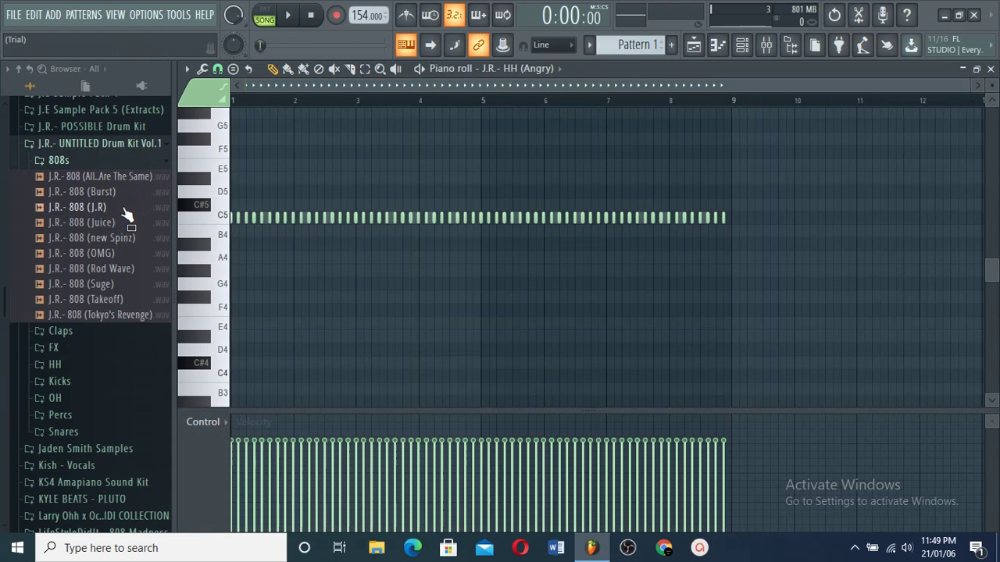
{"action": "left_click_drag", "start_coordinate": [639, 109], "coordinate": [458, 193]}
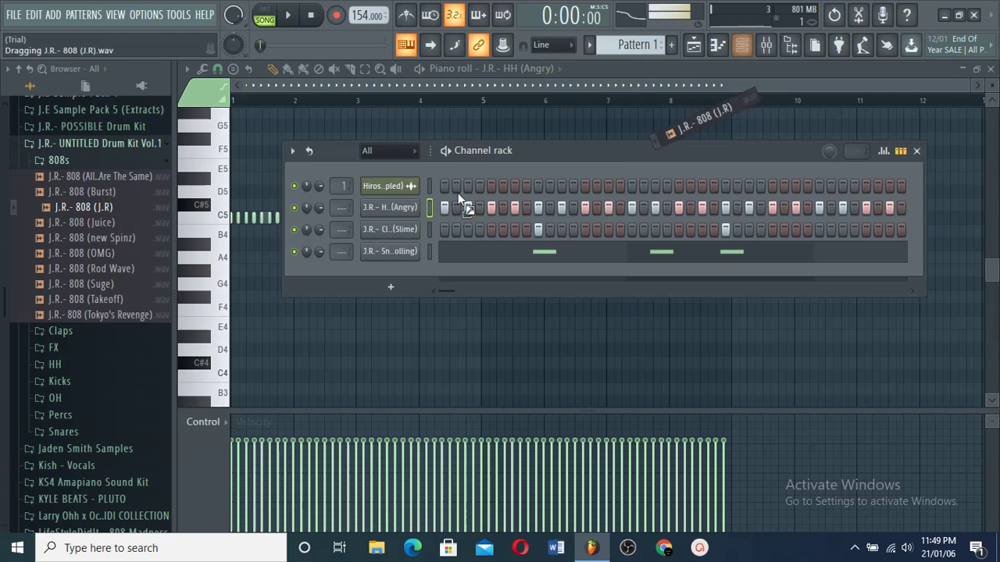
{"action": "left_click_drag", "start_coordinate": [394, 260], "coordinate": [394, 269]}
{"action": "right_click", "coordinate": [404, 273]}
{"action": "left_click", "coordinate": [452, 273]}
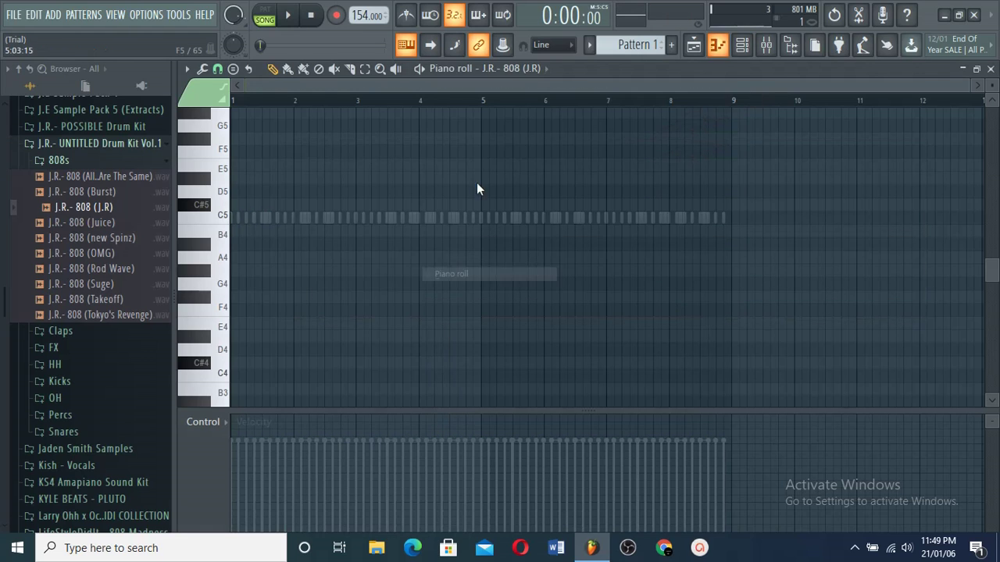
Configure the 808 channel with cut group 3 by 3, root note A#4 and an enabled volume envelope with full hold
{"action": "right_click", "coordinate": [519, 75]}
{"action": "left_click", "coordinate": [306, 203]}
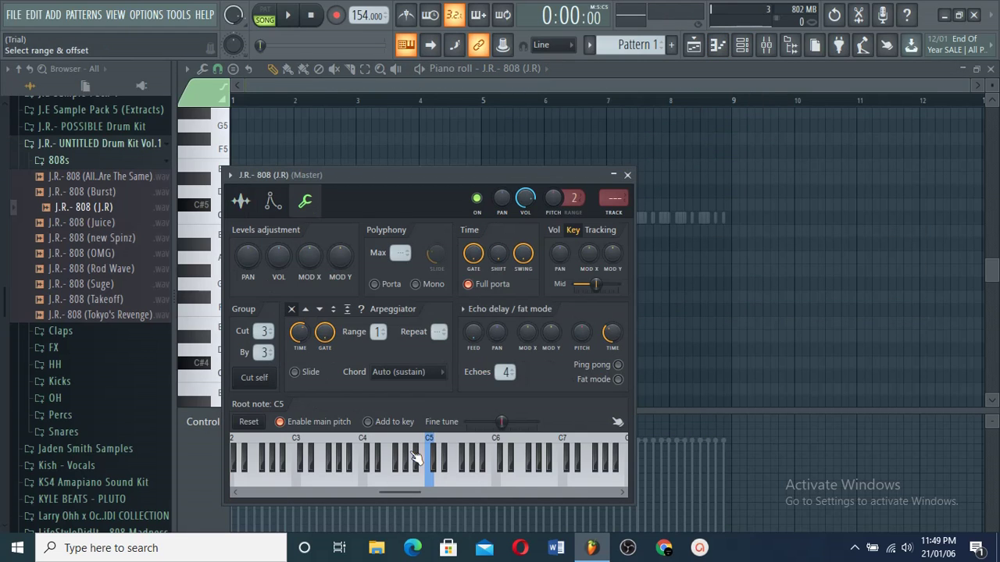
{"action": "left_click", "coordinate": [273, 201]}
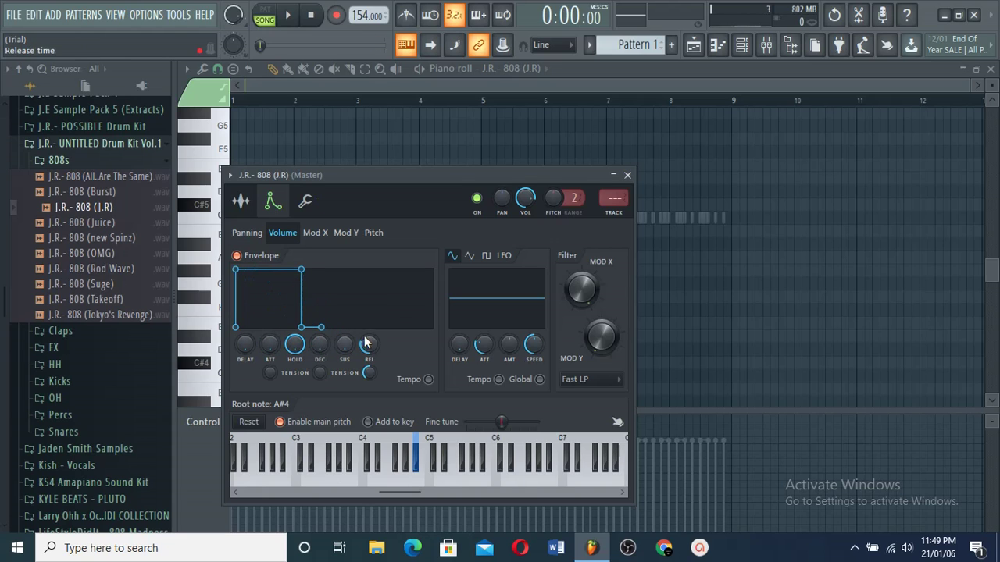
{"action": "left_click", "coordinate": [240, 203]}
{"action": "left_click", "coordinate": [770, 299]}
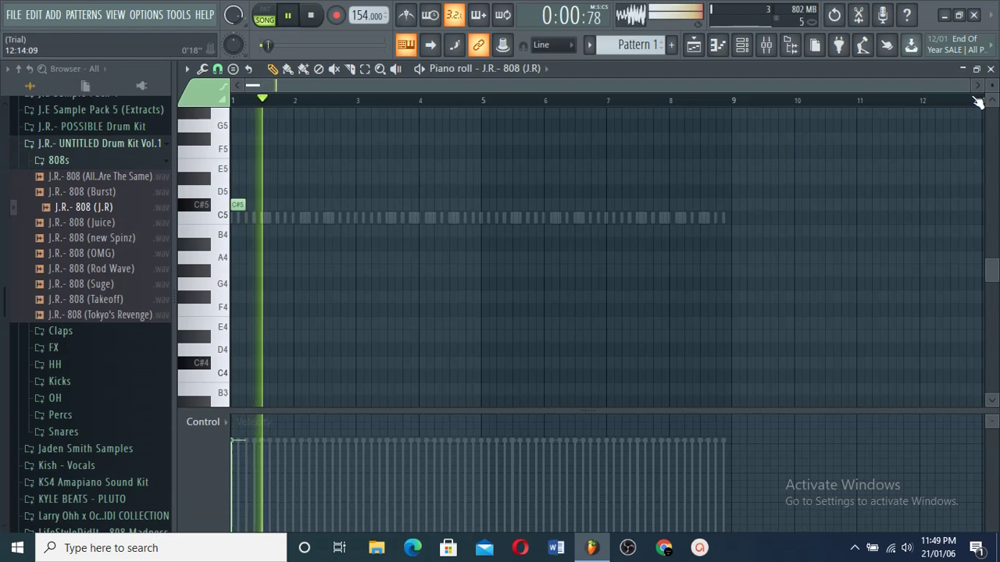
Place two C#5 notes in bar 1 of the 808 piano roll and play them back
{"action": "left_click_drag", "start_coordinate": [968, 88], "coordinate": [793, 125]}
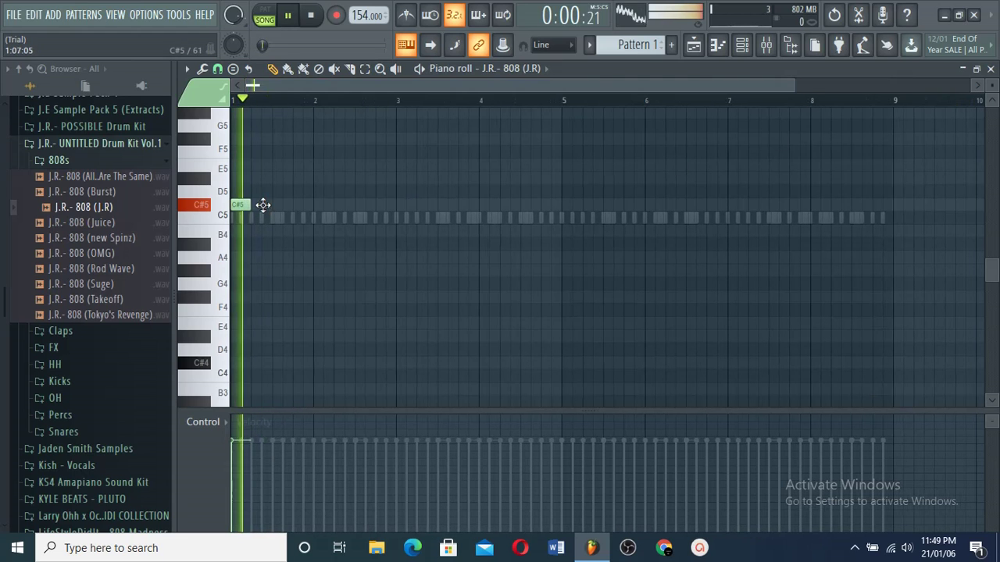
{"action": "left_click", "coordinate": [264, 204]}
{"action": "left_click_drag", "start_coordinate": [796, 82], "coordinate": [475, 169]}
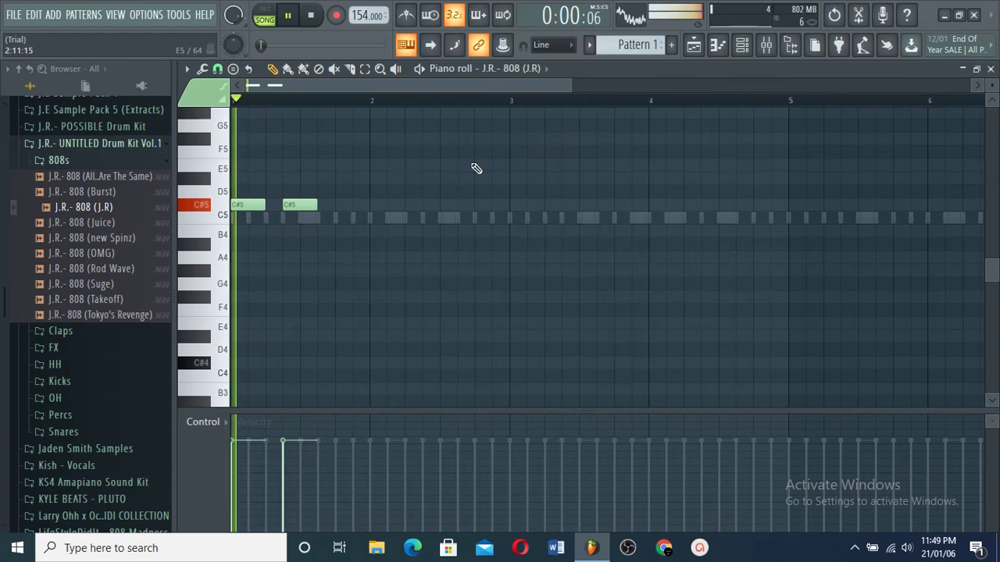
{"action": "key", "text": "space"}
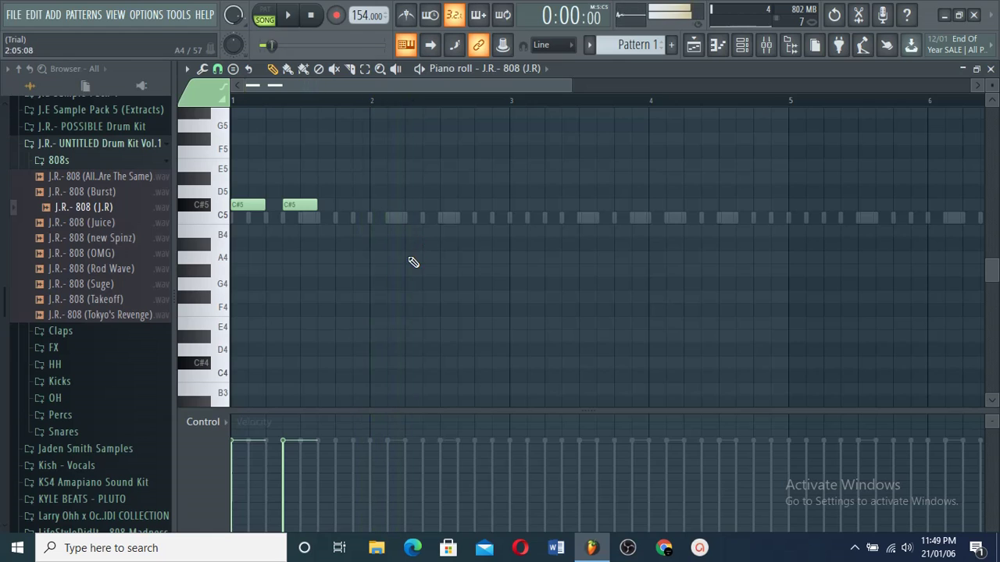
Add an 808 note in bar 2, move it to A4 at 2:05, and play back the result
{"action": "left_click", "coordinate": [391, 270]}
{"action": "key", "text": "space"}
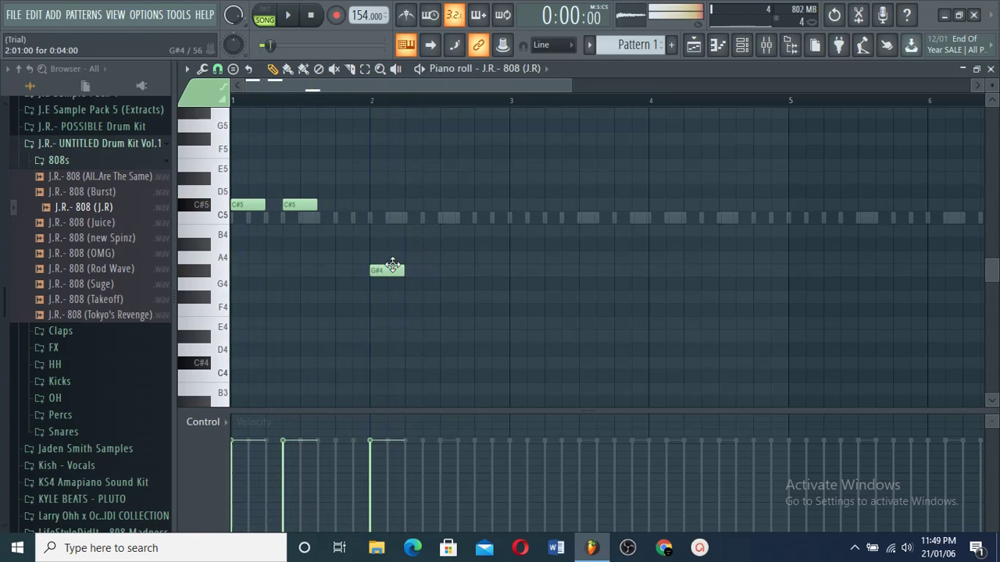
{"action": "key", "text": "space"}
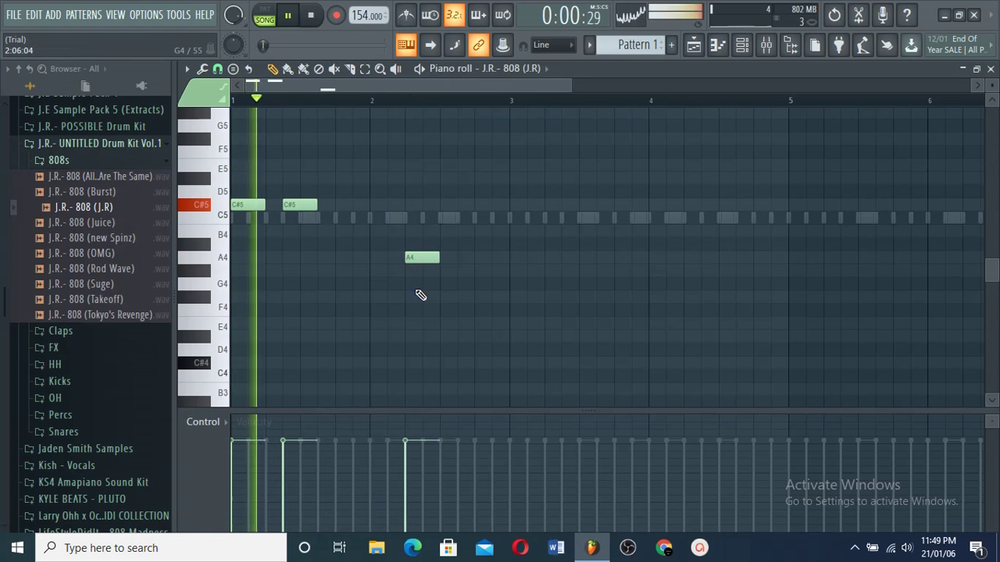
{"action": "key", "text": "space"}
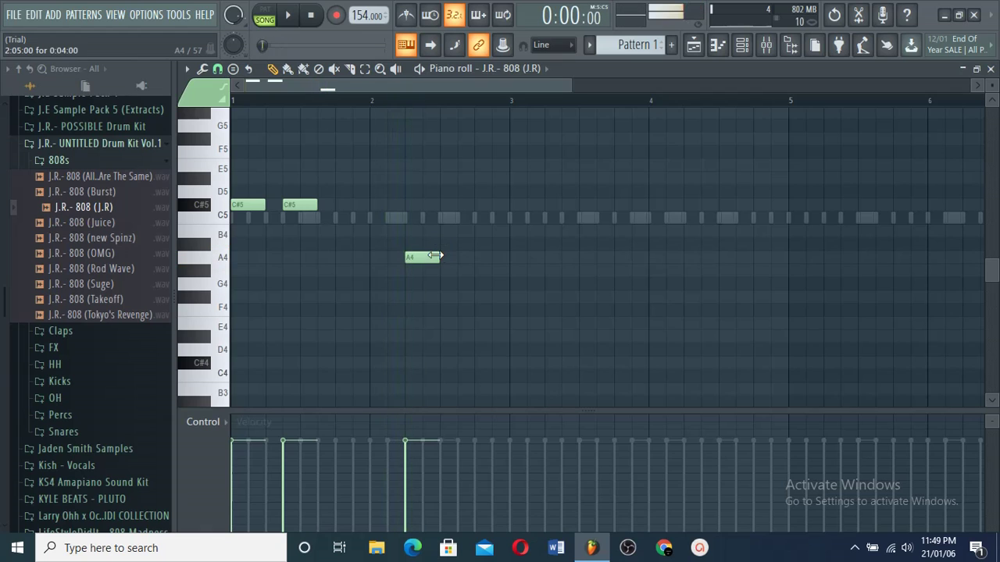
Shorten the A4 note, add three B4 notes after it, and duplicate the two-bar 808 phrase into bars 3 and 4
{"action": "key", "text": "space"}
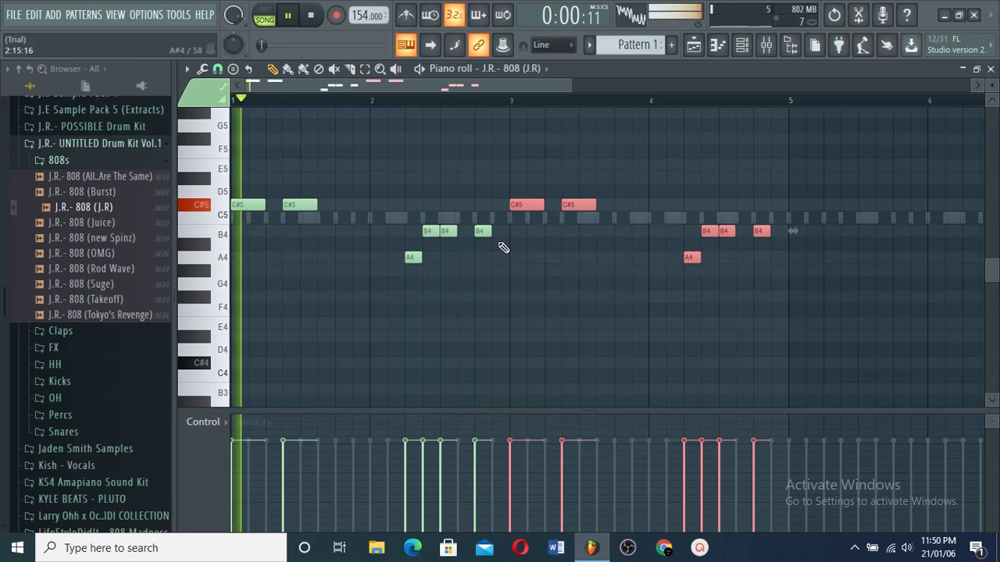
{"action": "right_click", "coordinate": [506, 244]}
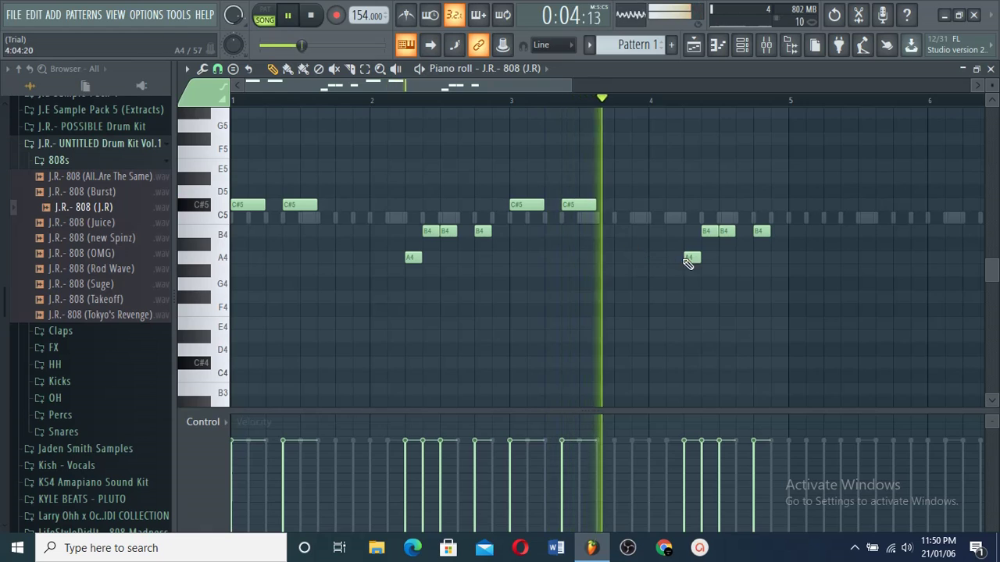
Add a short A5 note at 4:03 and replace the first B4 in bar 4 by lengthening the A4 before it
{"action": "key", "text": "space"}
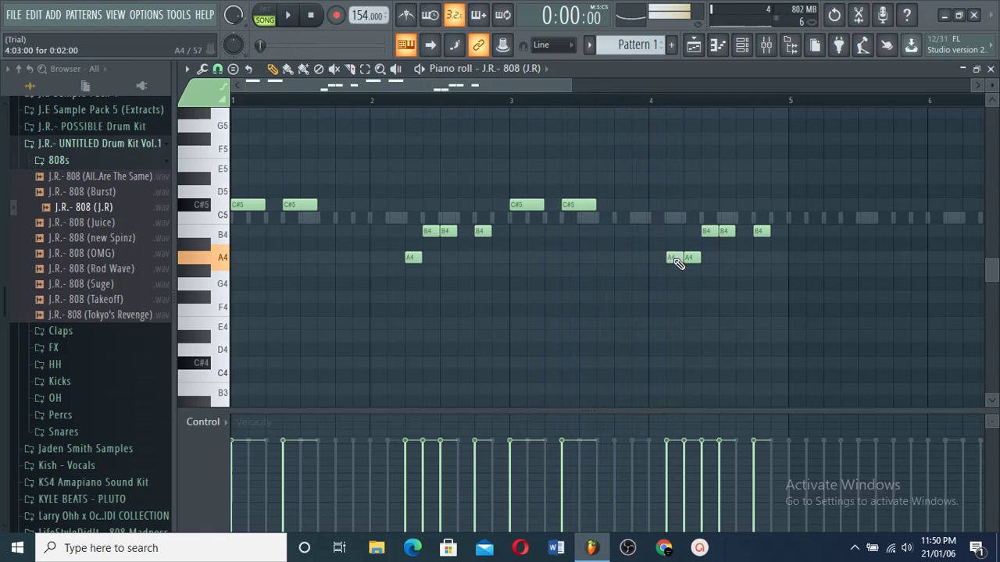
{"action": "key", "text": "space"}
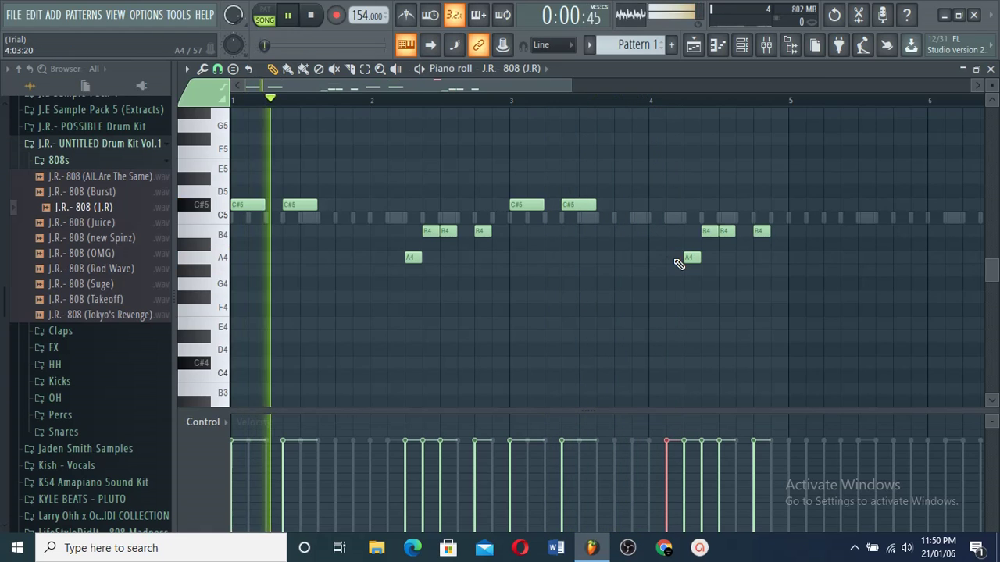
{"action": "scroll", "coordinate": [687, 257], "scroll_direction": "up", "scroll_amount": 2}
{"action": "right_click", "coordinate": [727, 233]}
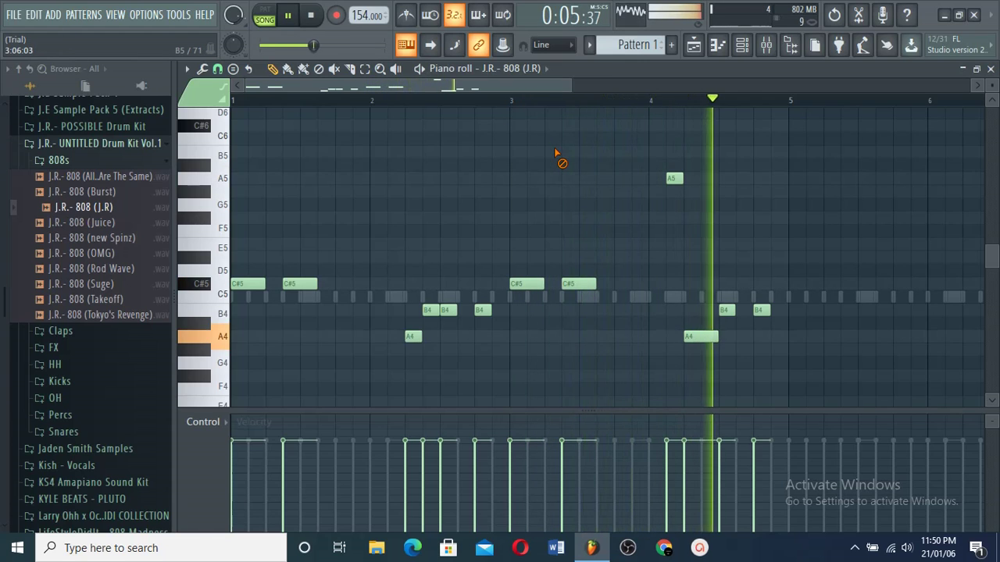
Lengthen the 808 notes to close the gaps, duplicate the four bars into bars 5 to 8, and play back the beat
{"action": "key", "text": "space"}
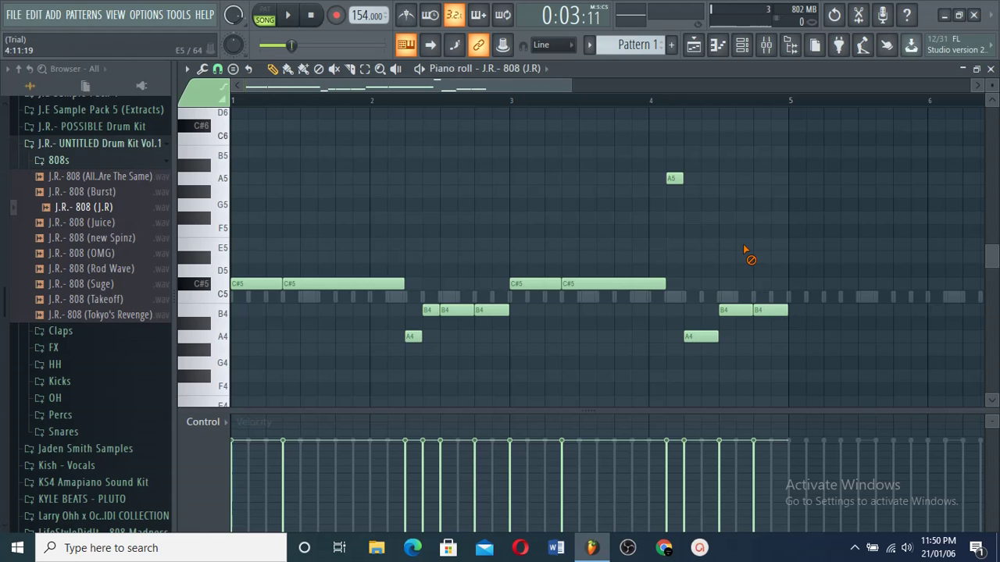
{"action": "key", "text": "ctrl+b"}
{"action": "key", "text": "space"}
{"action": "key", "text": "ctrl+d"}
{"action": "left_click_drag", "start_coordinate": [595, 87], "coordinate": [506, 139]}
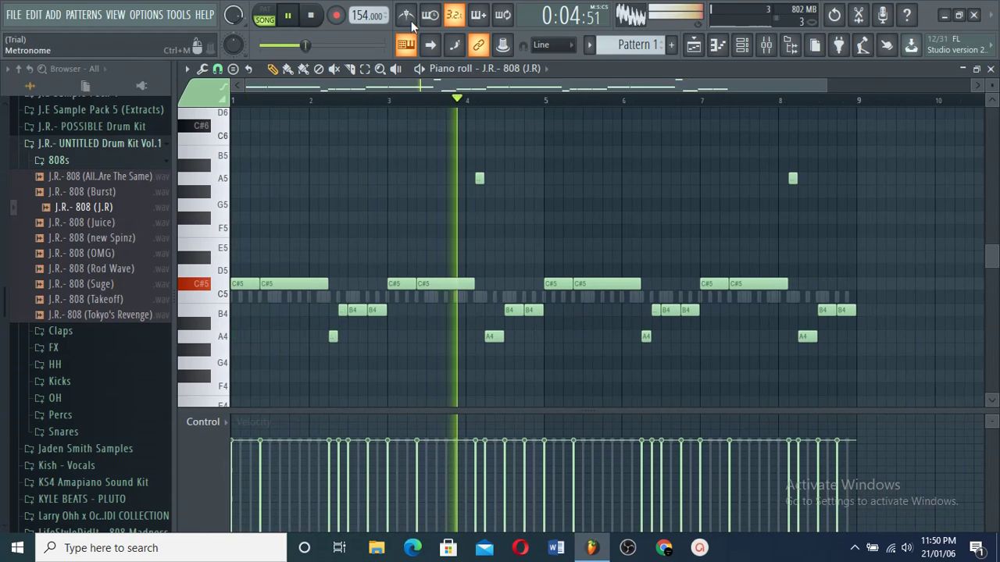
{"action": "key", "text": "space"}
{"action": "key", "text": "space"}
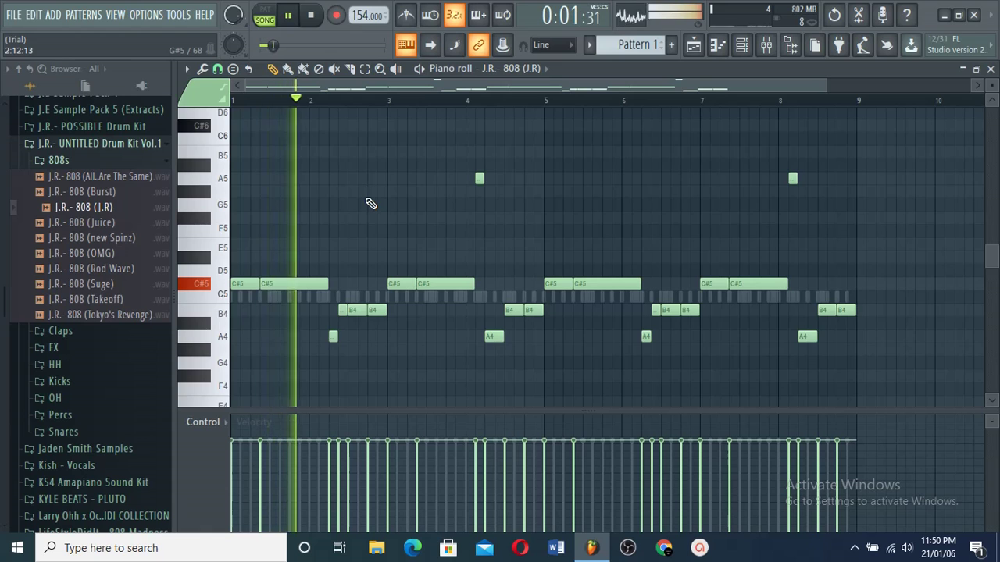
Add the J.R.- Kick (Soft) sample from the Untitled Drum Kit's Kicks folder as a new channel below the 808
{"action": "scroll", "coordinate": [370, 257], "scroll_direction": "down", "scroll_amount": 1}
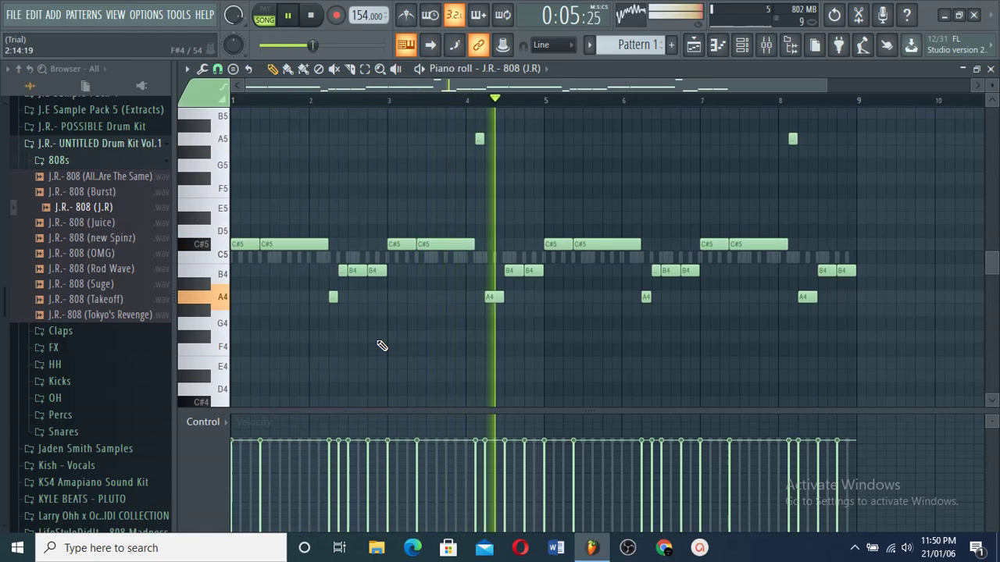
{"action": "left_click", "coordinate": [724, 56]}
{"action": "scroll", "coordinate": [106, 344], "scroll_direction": "down", "scroll_amount": 2}
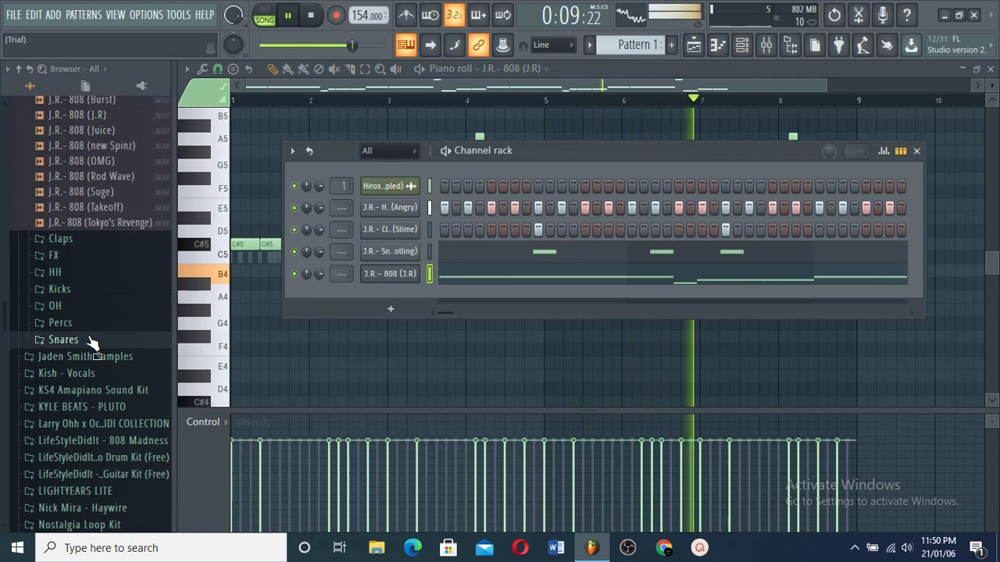
{"action": "left_click", "coordinate": [62, 340]}
{"action": "left_click", "coordinate": [59, 289]}
{"action": "left_click_drag", "start_coordinate": [86, 412], "coordinate": [383, 275]}
Open the kick's piano roll and place C5 notes on steps 1, 7 and 13 of bar 1
{"action": "right_click", "coordinate": [414, 280]}
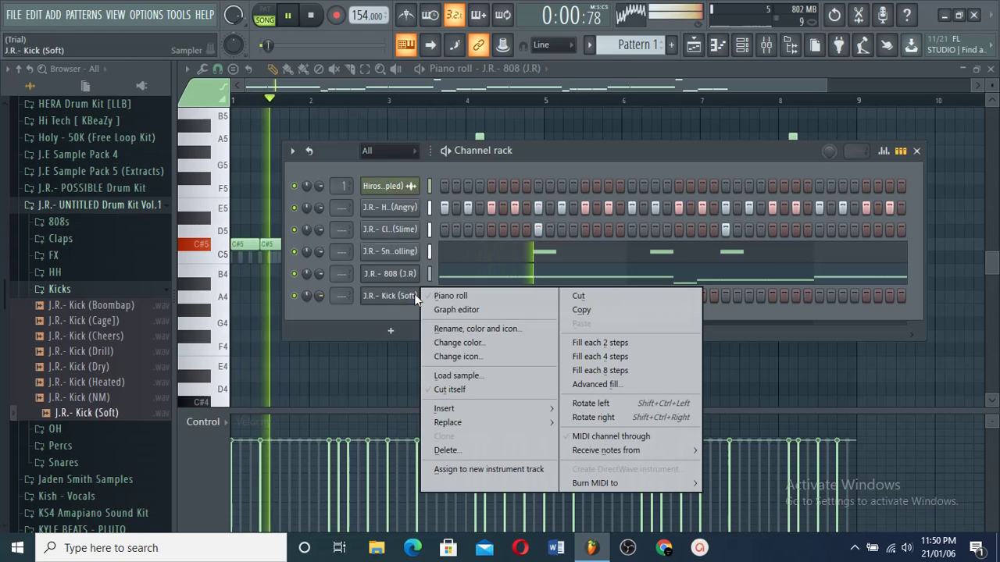
{"action": "left_click", "coordinate": [429, 297]}
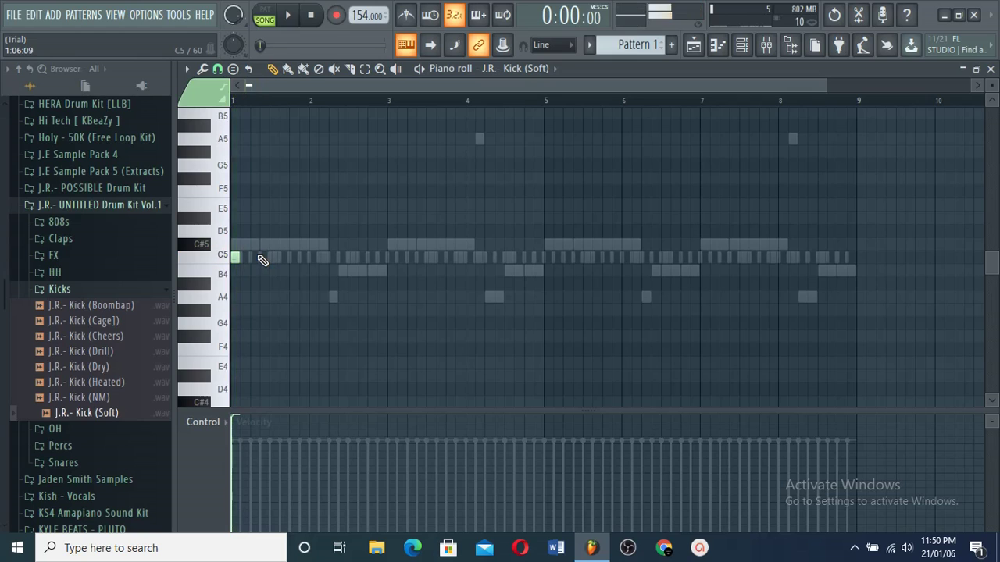
{"action": "key", "text": "space"}
{"action": "left_click", "coordinate": [263, 259]}
{"action": "left_click", "coordinate": [296, 260]}
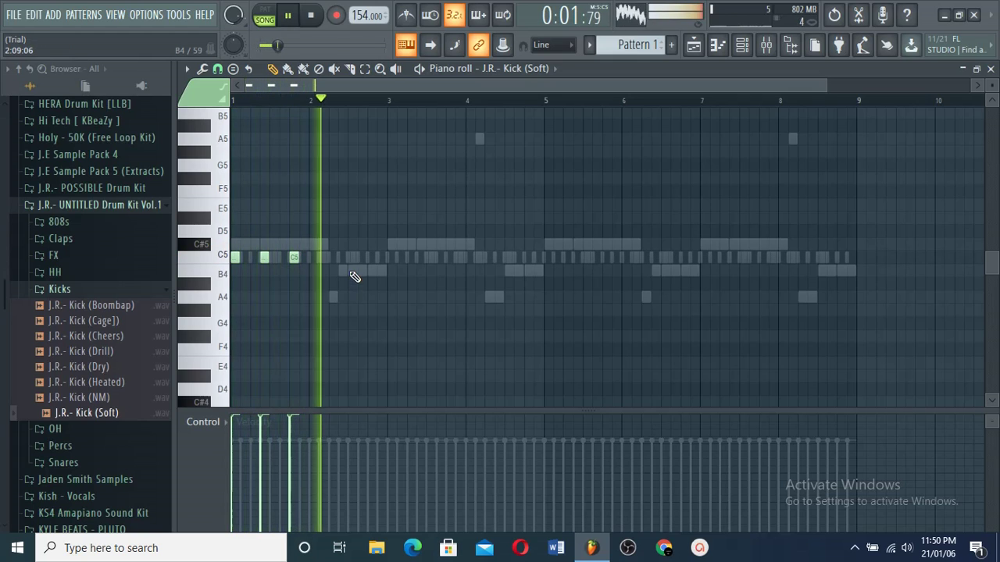
Place C5 kick notes on steps 5, 7 and 13 of bar 2, removing the extra one on step 9
{"action": "key", "text": "space"}
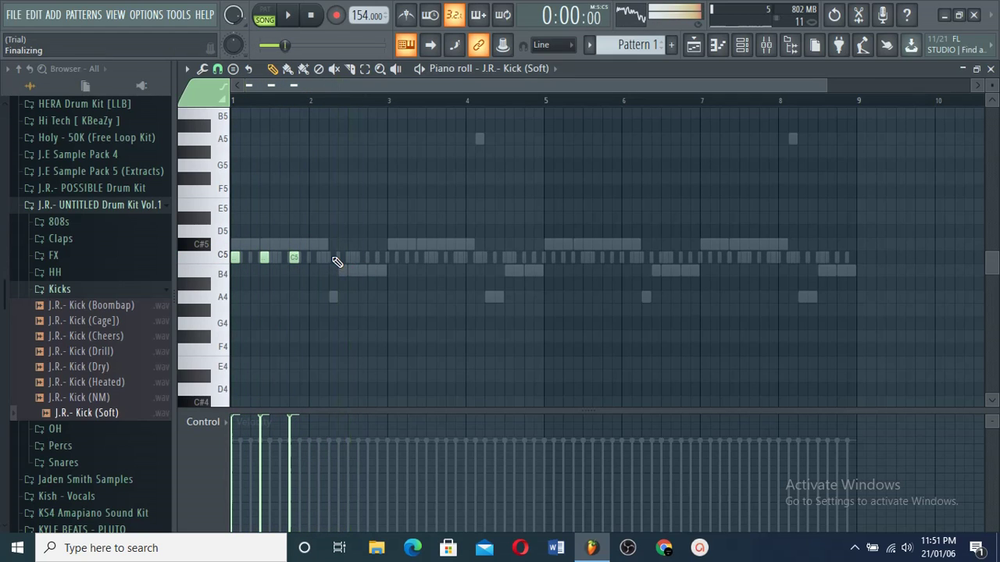
{"action": "key", "text": "space"}
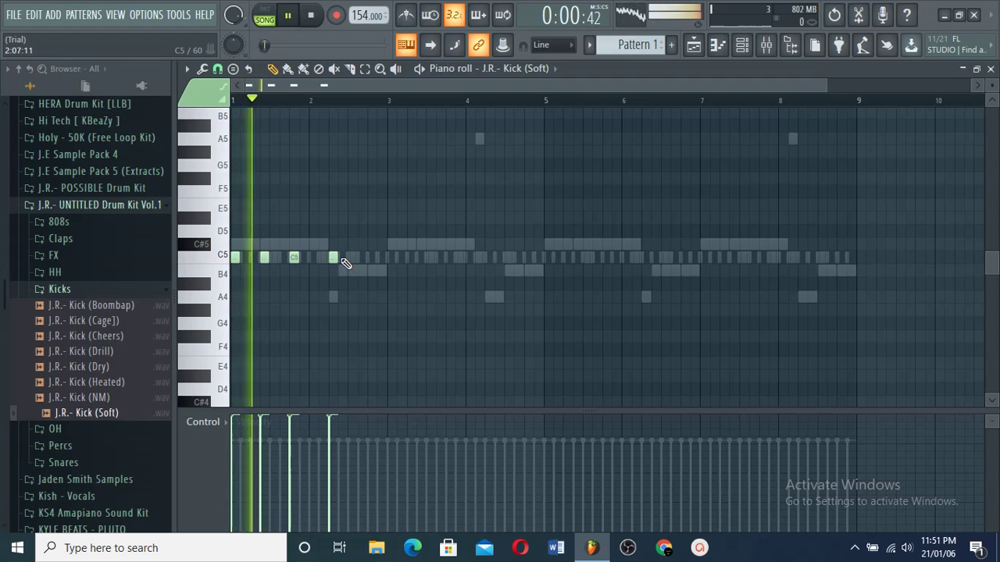
{"action": "key", "text": "space"}
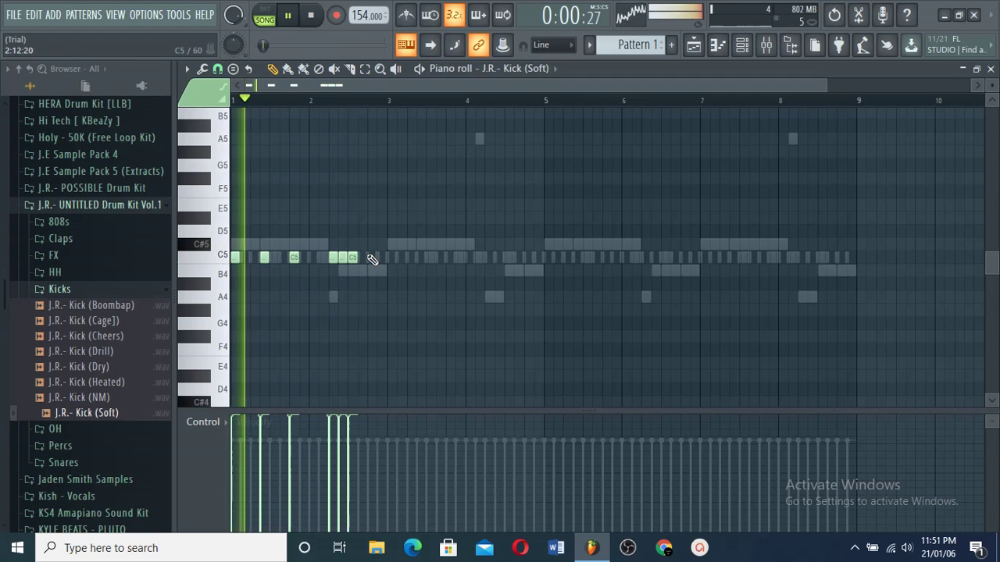
{"action": "left_click", "coordinate": [368, 256]}
{"action": "right_click", "coordinate": [352, 258]}
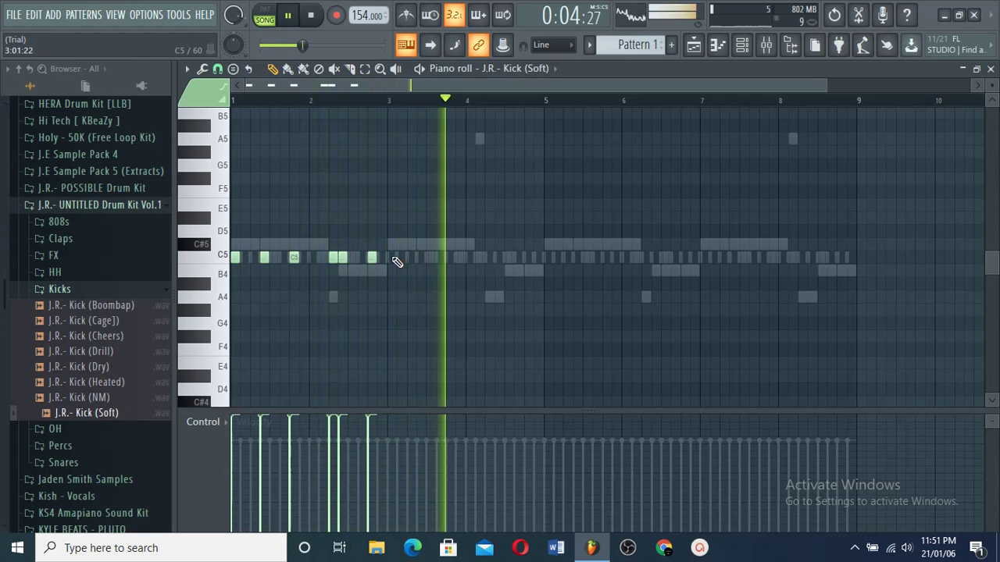
Add kicks on steps 1, 7 and 13 of bar 3 and steps 9 and 13 of bar 4, and duplicate the four bars into bars 5 to 8
{"action": "left_click", "coordinate": [391, 259]}
{"action": "left_click", "coordinate": [420, 259]}
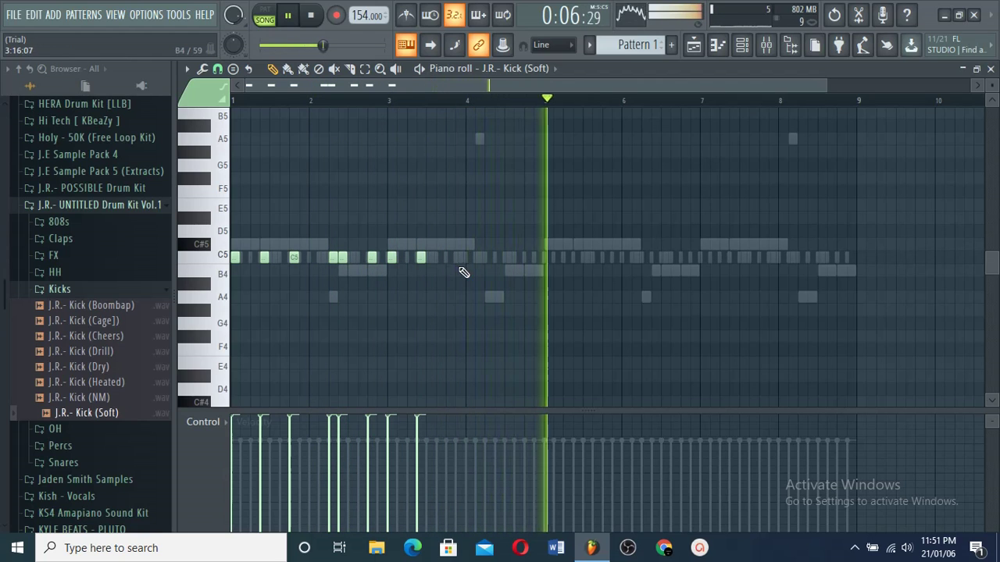
{"action": "left_click", "coordinate": [448, 258]}
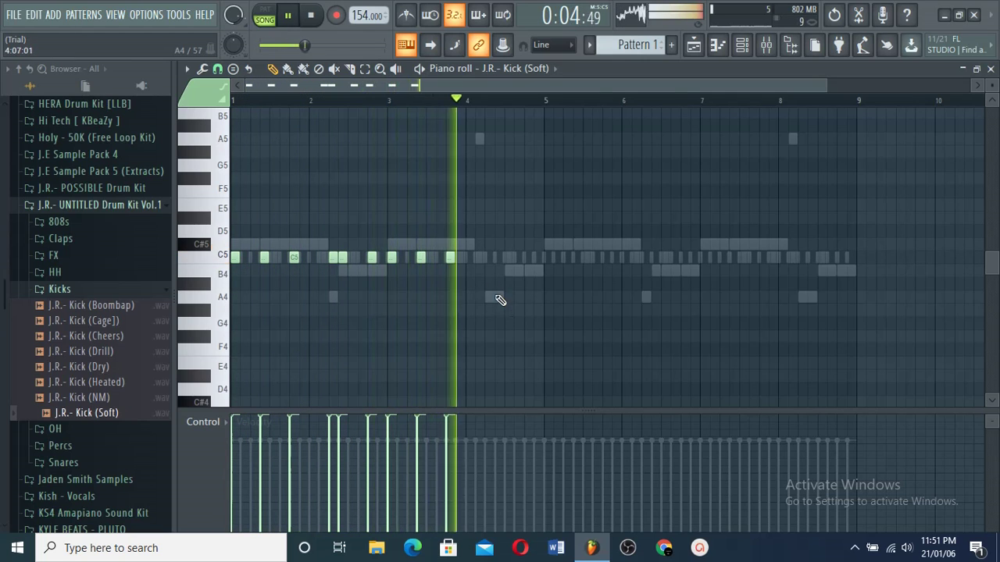
{"action": "left_click", "coordinate": [508, 258]}
{"action": "left_click", "coordinate": [527, 259]}
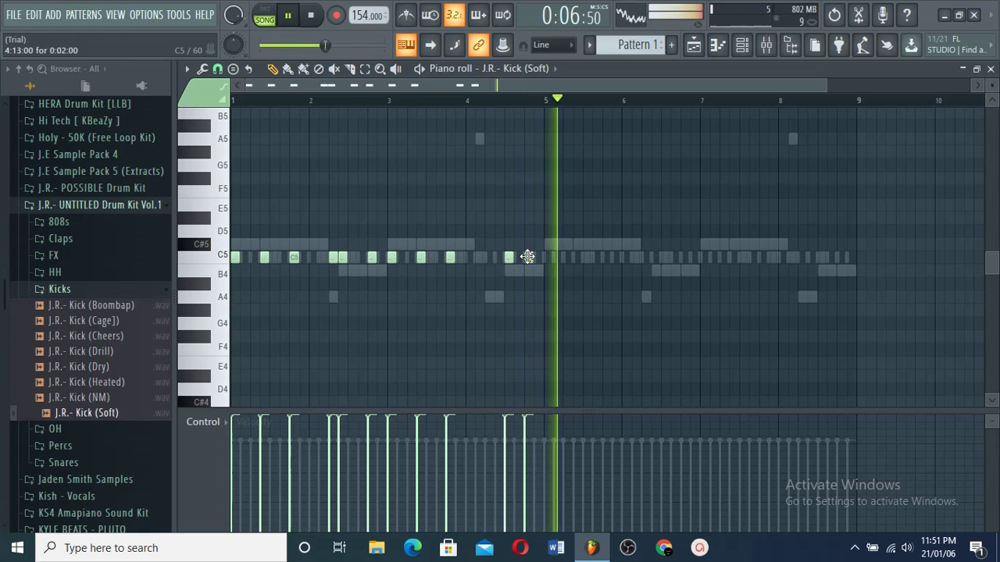
{"action": "key", "text": "ctrl+b"}
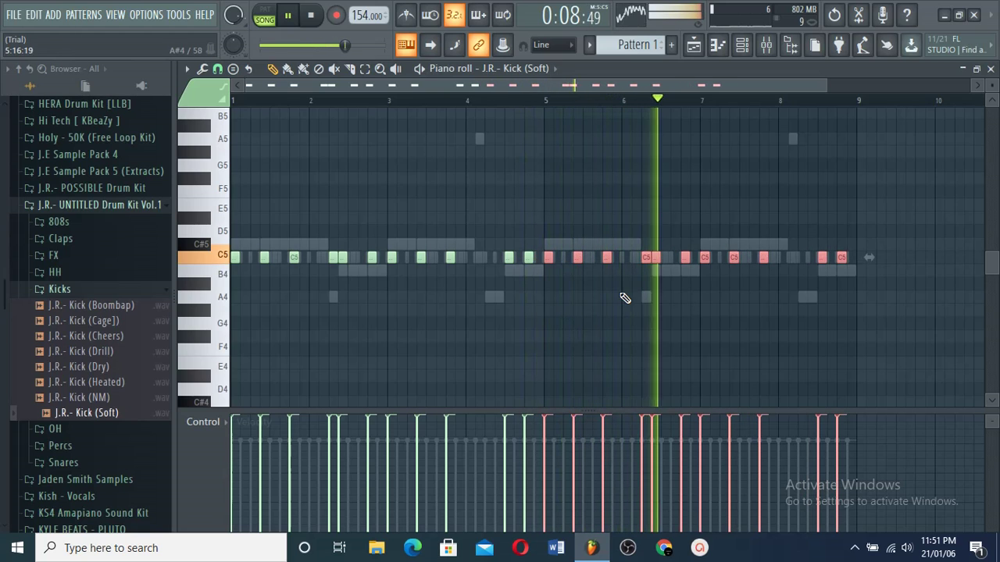
Open the J.R.- 808 (J.R) channel's settings, boost the sample and give it a fade-out
{"action": "left_click", "coordinate": [532, 68]}
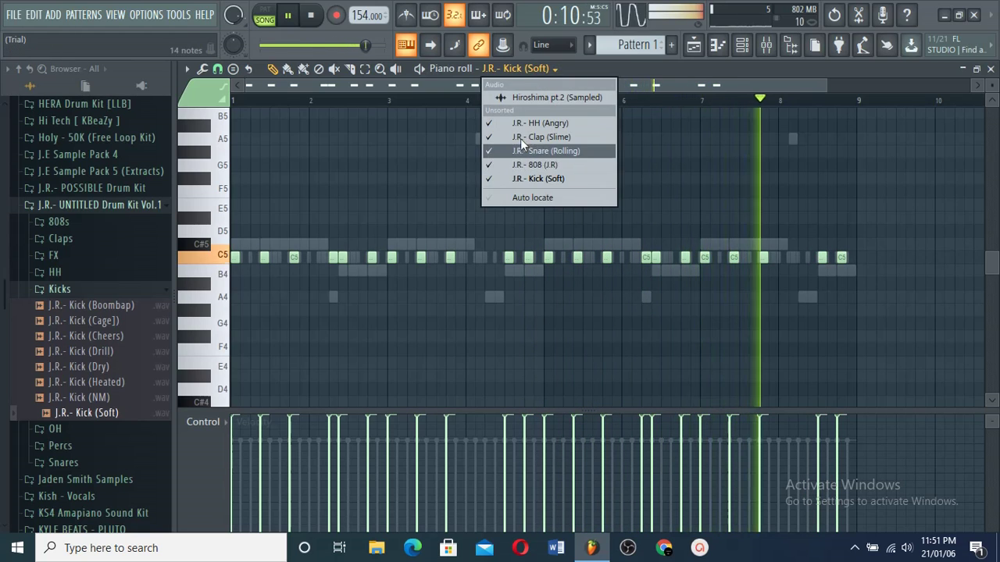
{"action": "left_click", "coordinate": [522, 165]}
{"action": "right_click", "coordinate": [538, 69]}
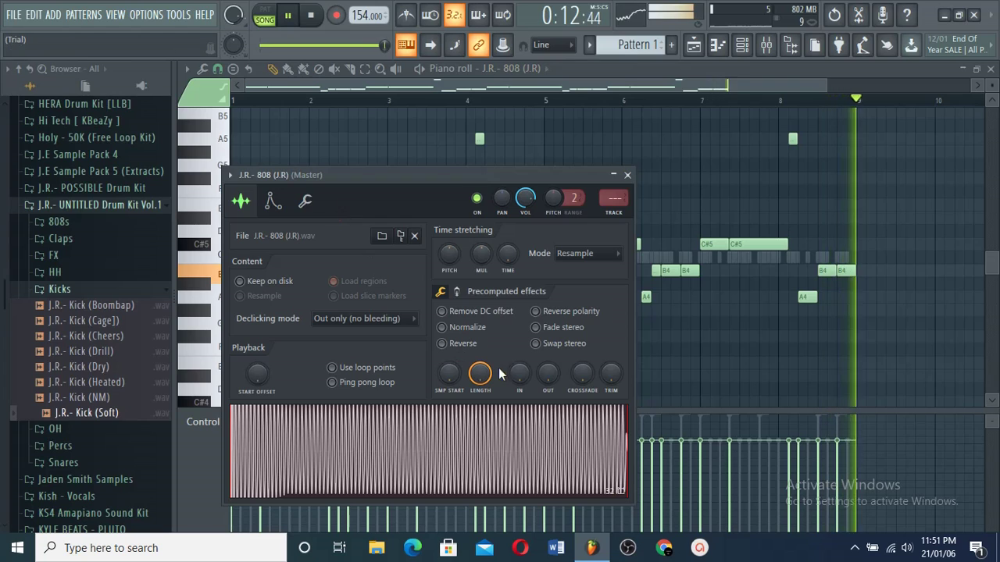
{"action": "left_click_drag", "start_coordinate": [546, 381], "coordinate": [513, 303]}
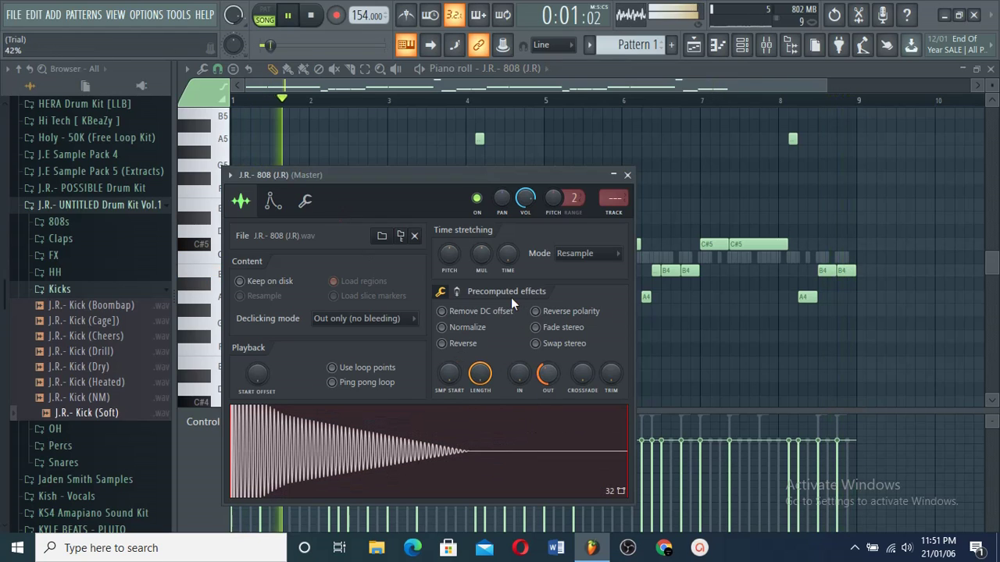
{"action": "left_click", "coordinate": [458, 291]}
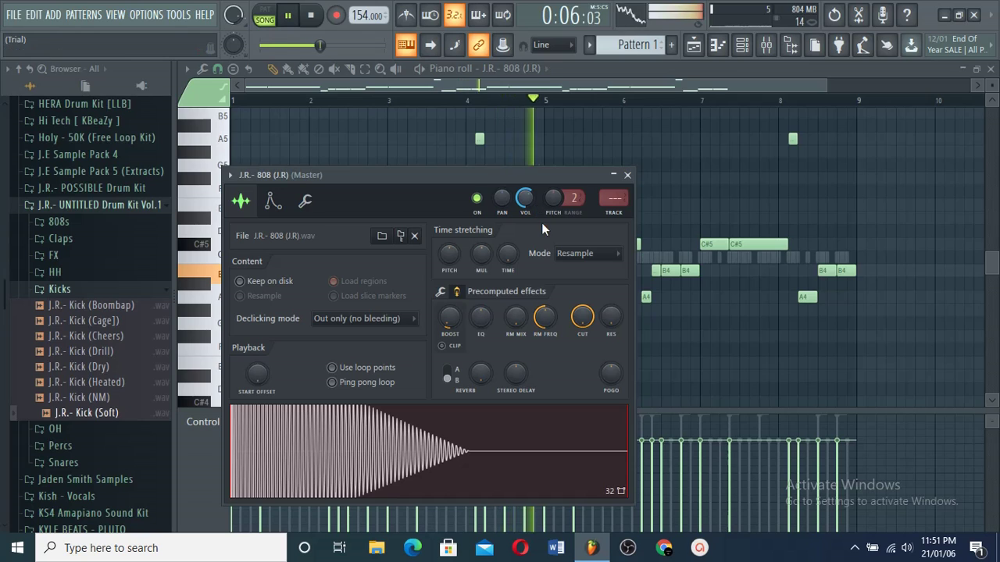
{"action": "left_click", "coordinate": [441, 292]}
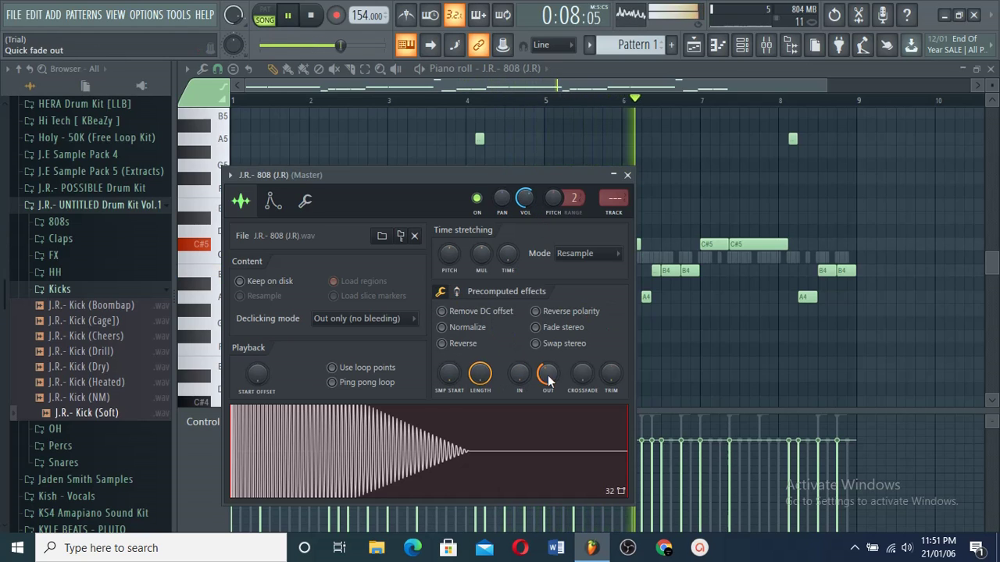
{"action": "left_click_drag", "start_coordinate": [550, 381], "coordinate": [548, 374]}
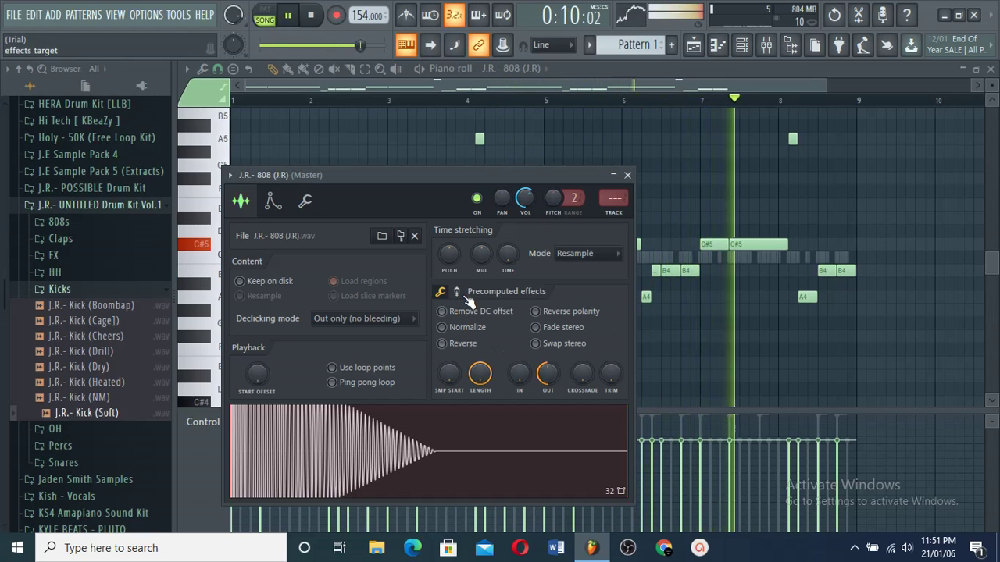
Replace the channel's sample with J.R.- 808 (Takeoff), readjust its fade-out and close the channel settings
{"action": "left_click", "coordinate": [99, 222]}
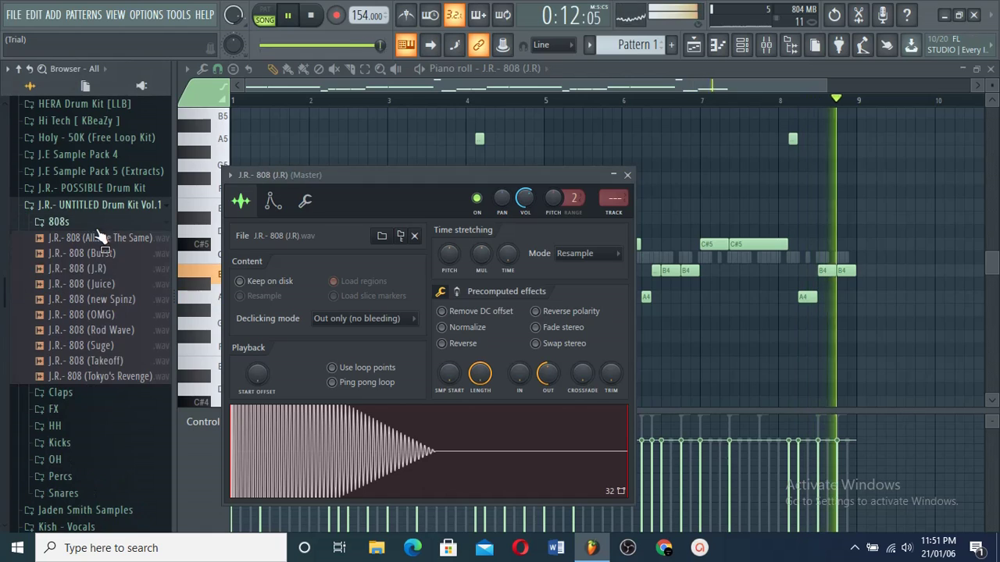
{"action": "left_click", "coordinate": [113, 364]}
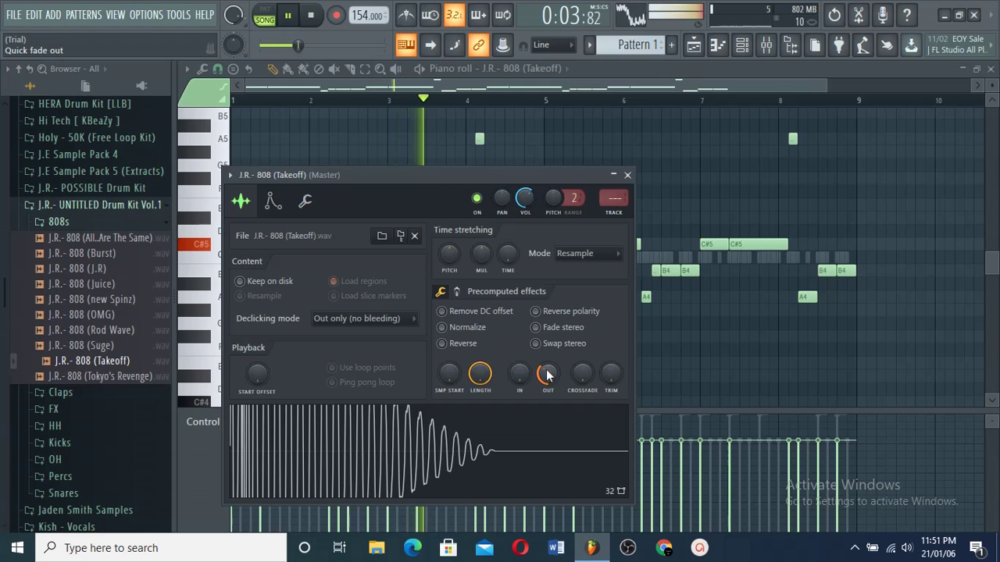
{"action": "right_click", "coordinate": [689, 349]}
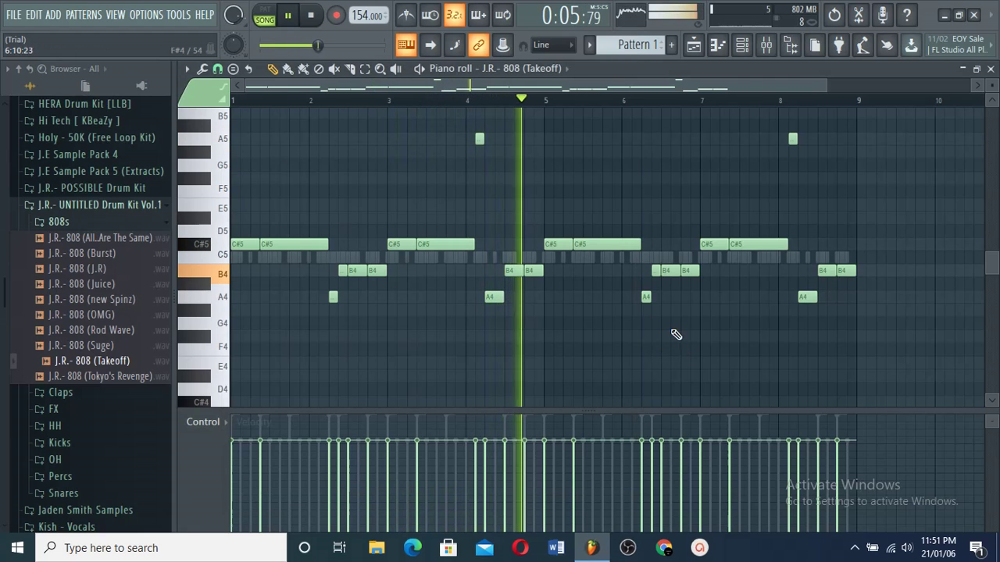
Reverse the polarity of the J.R.- Kick (Soft) sample in its channel settings and close them
{"action": "left_click", "coordinate": [750, 42]}
{"action": "left_click", "coordinate": [752, 44]}
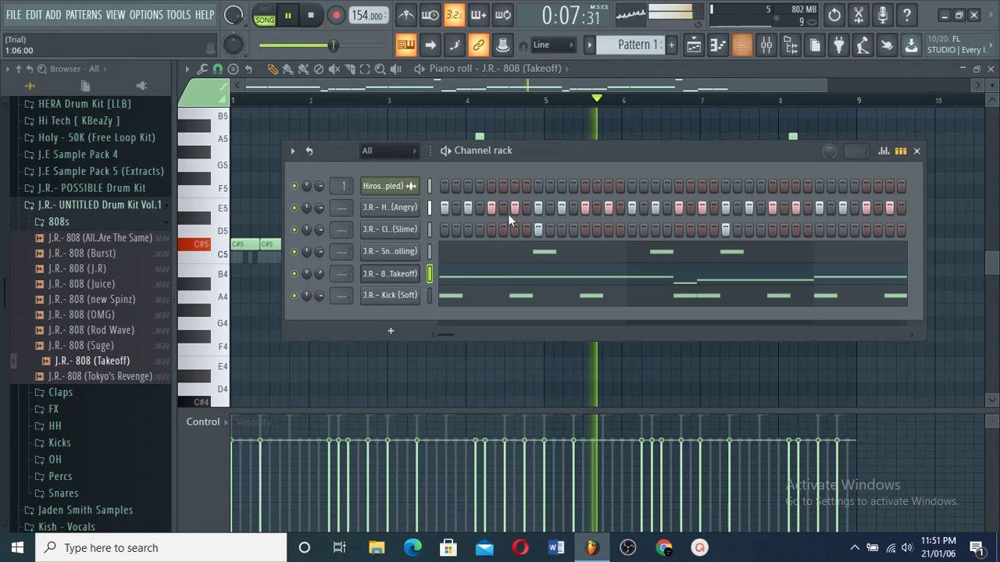
{"action": "left_click", "coordinate": [449, 303]}
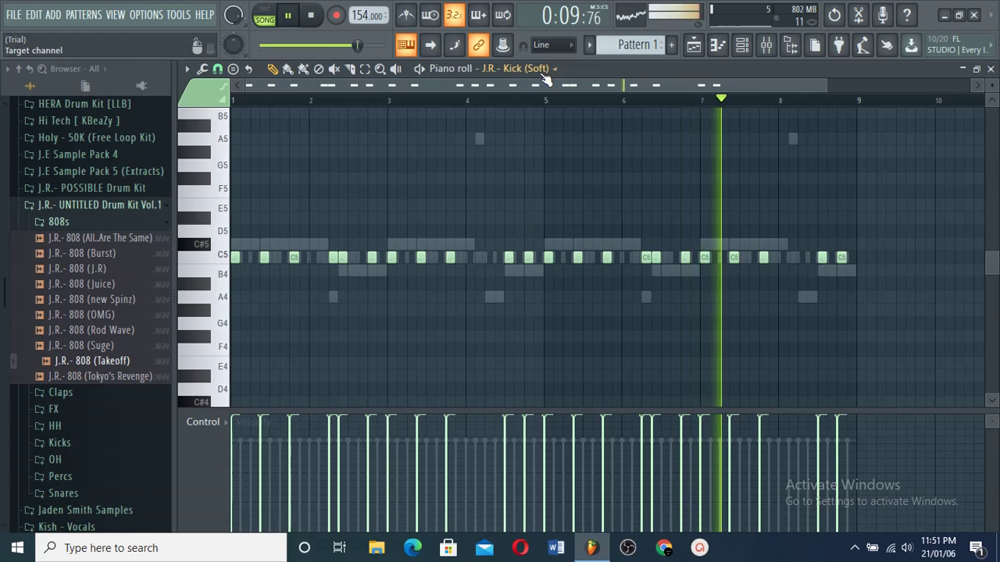
{"action": "left_click", "coordinate": [545, 72]}
{"action": "left_click", "coordinate": [580, 331]}
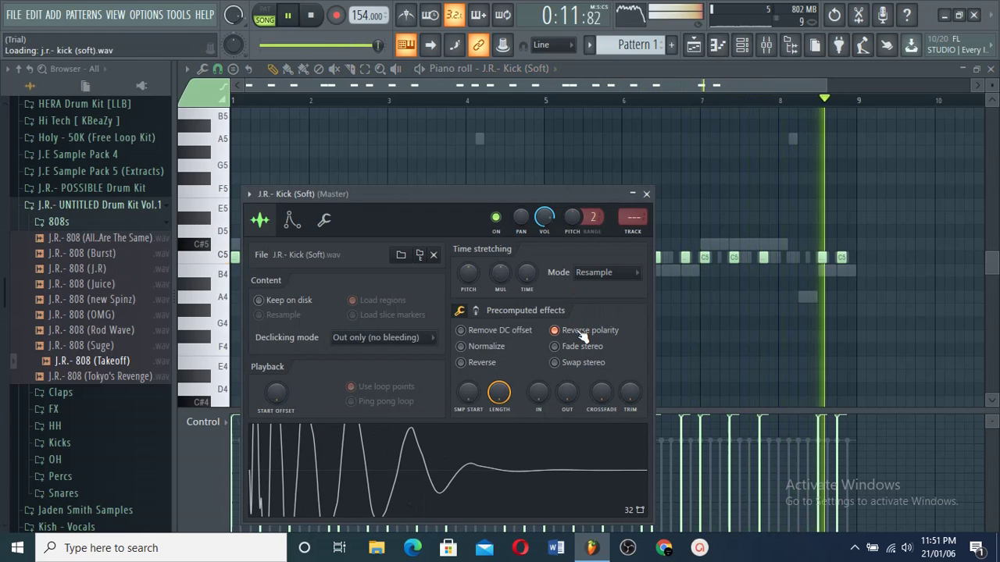
{"action": "left_click", "coordinate": [646, 194]}
Add the J.R.- OH (Drill) sample from the kit's OH folder as a channel below the snare
{"action": "left_click", "coordinate": [743, 44]}
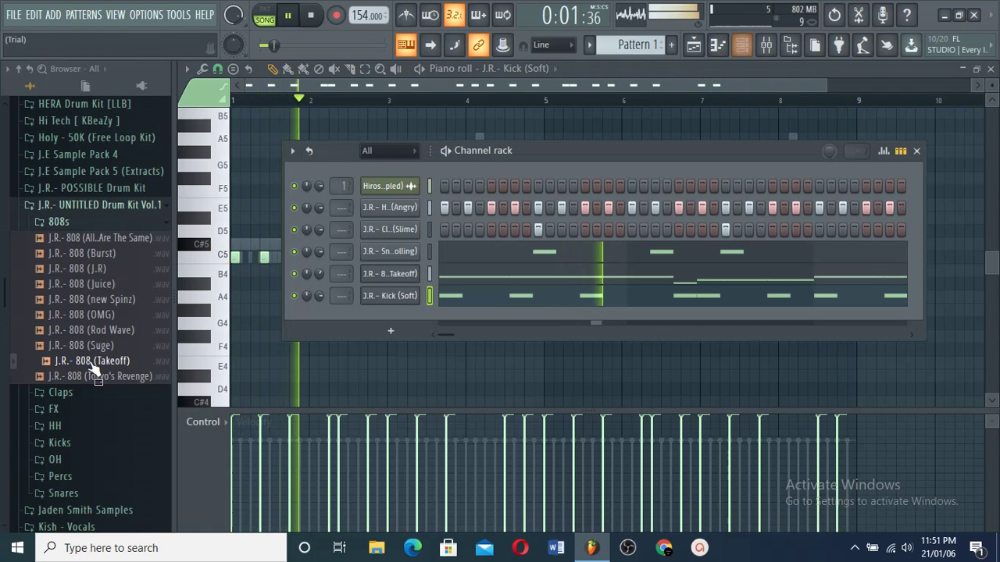
{"action": "left_click", "coordinate": [101, 462]}
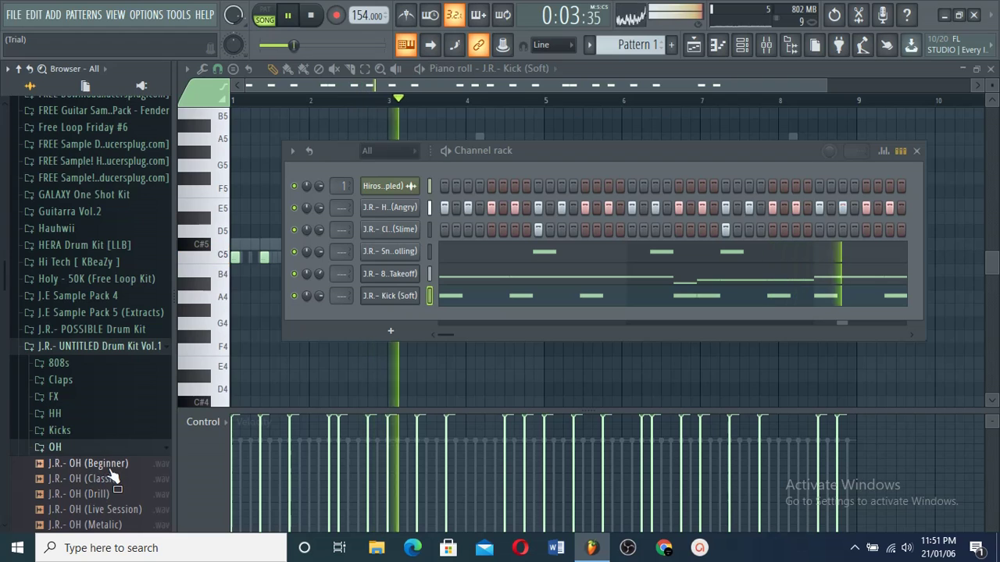
{"action": "left_click", "coordinate": [125, 492]}
{"action": "left_click_drag", "start_coordinate": [366, 277], "coordinate": [374, 262]}
Place a C5 open-hat note at the start of bar 1 in its piano roll and duplicate it to bar 5
{"action": "right_click", "coordinate": [372, 281]}
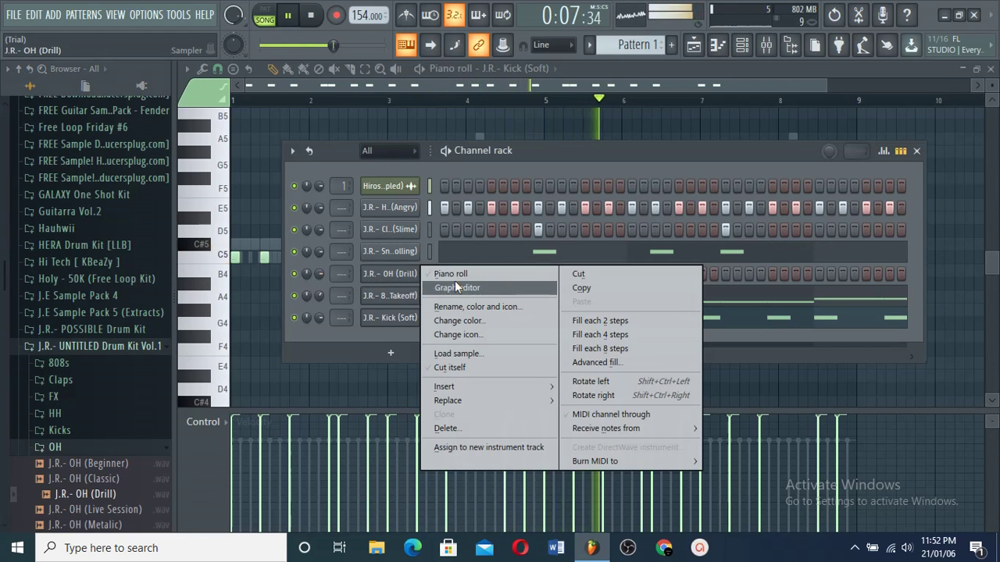
{"action": "left_click", "coordinate": [455, 281]}
{"action": "left_click_drag", "start_coordinate": [547, 101], "coordinate": [69, 107]}
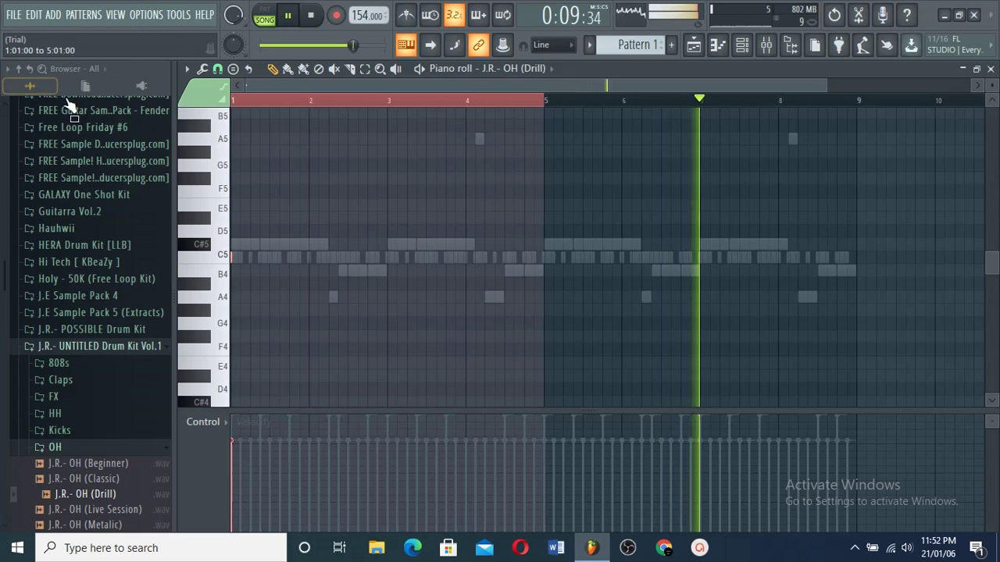
{"action": "key", "text": "ctrl+b"}
{"action": "key", "text": "ctrl+d"}
Add the J.R.- Perc (Stiff) sample from the kit's Percs folder as a channel above the open hat
{"action": "left_click", "coordinate": [742, 47]}
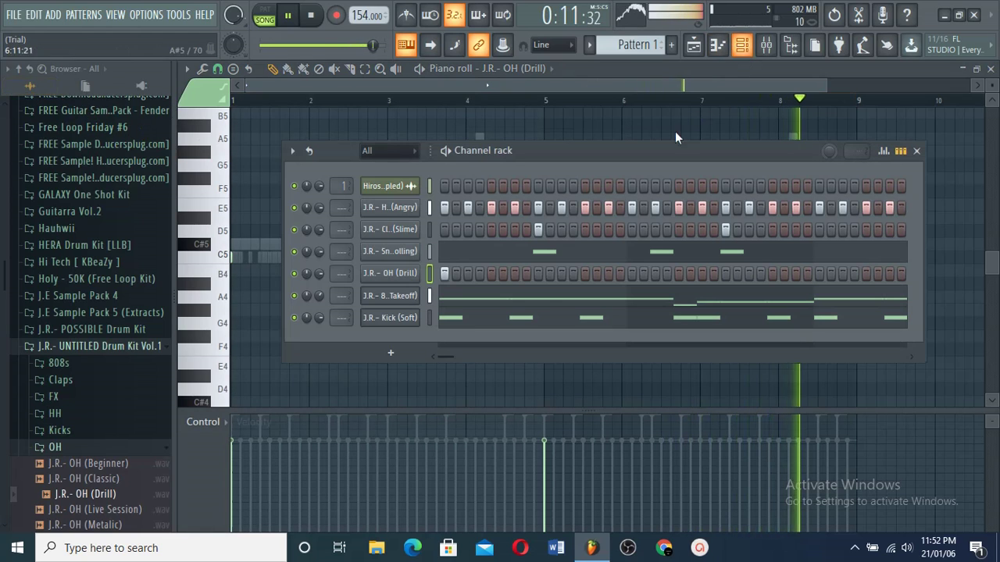
{"action": "left_click", "coordinate": [56, 447]}
{"action": "scroll", "coordinate": [60, 438], "scroll_direction": "down", "scroll_amount": 2}
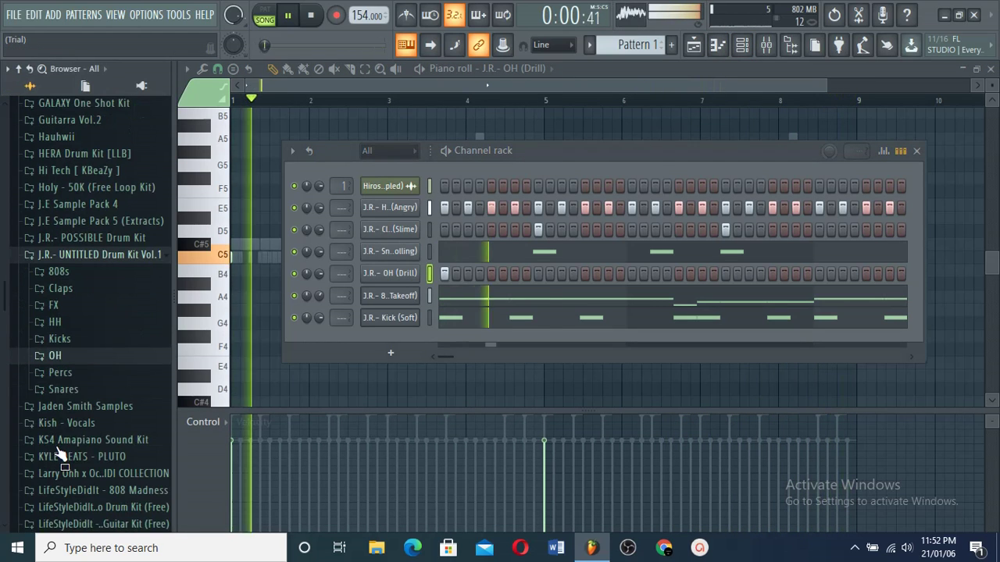
{"action": "left_click", "coordinate": [62, 372]}
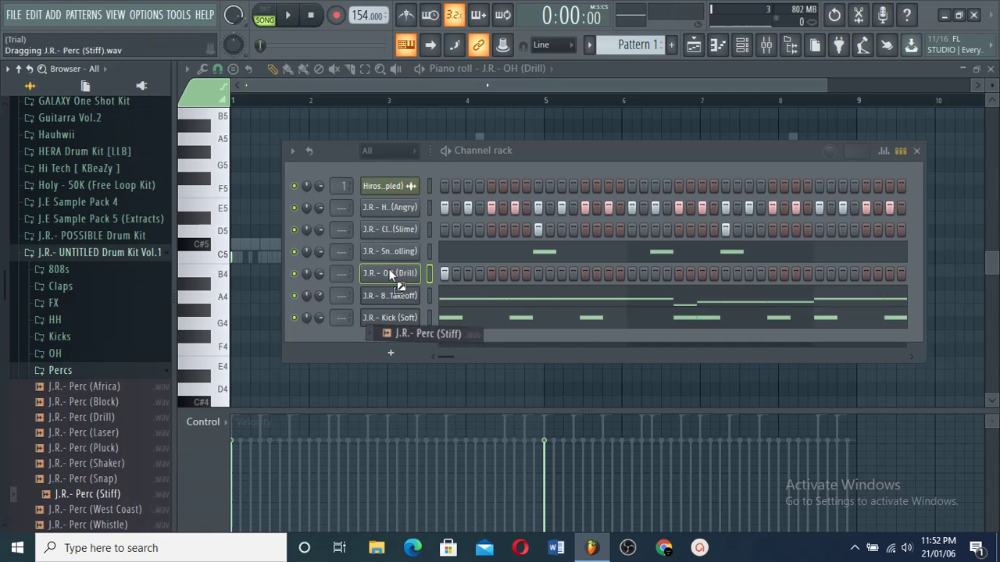
{"action": "left_click_drag", "start_coordinate": [389, 273], "coordinate": [386, 262]}
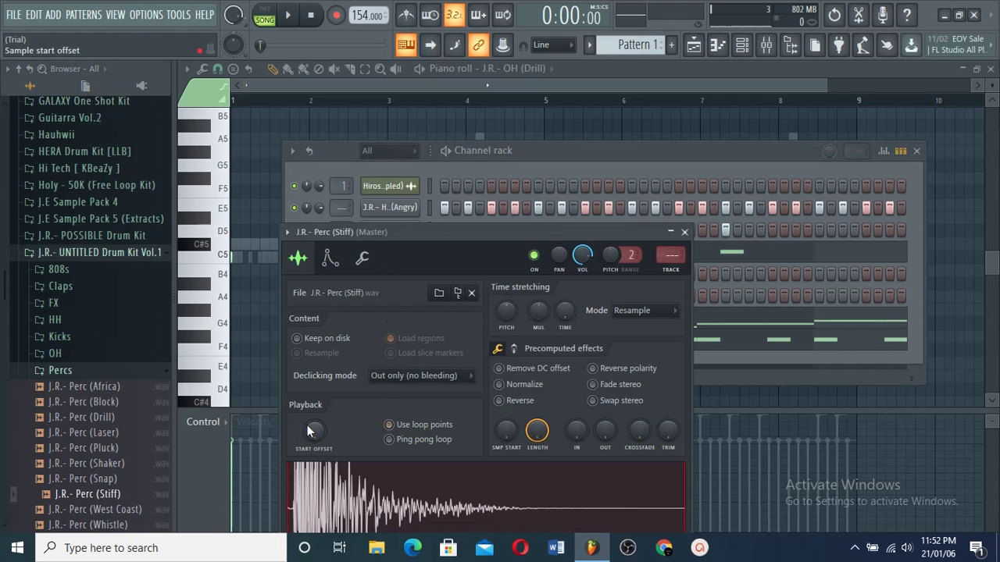
Close the percussion channel's settings and program Perc (Stiff) hits on steps 3, 13, 14 and 17
{"action": "left_click_drag", "start_coordinate": [441, 243], "coordinate": [437, 184]}
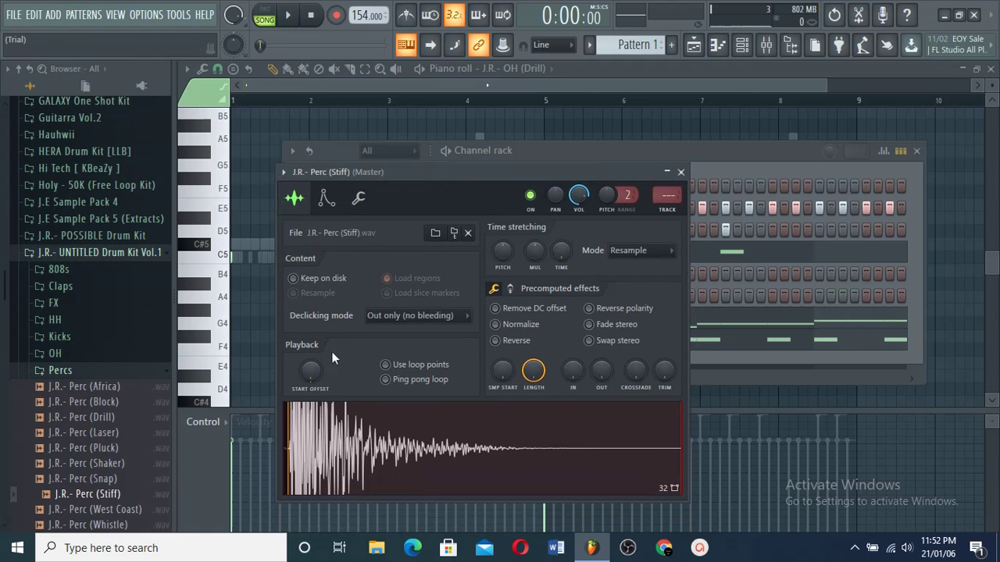
{"action": "left_click", "coordinate": [680, 172]}
{"action": "left_click", "coordinate": [467, 273]}
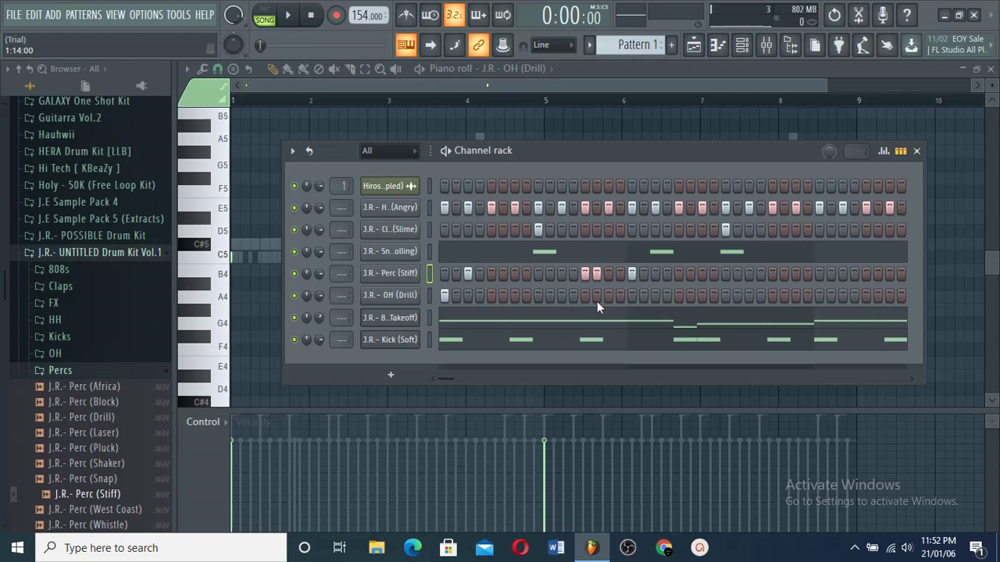
Try the last Perc (Stiff) hit on steps 19 and 16 against playback, and put it back on step 17
{"action": "key", "text": "space"}
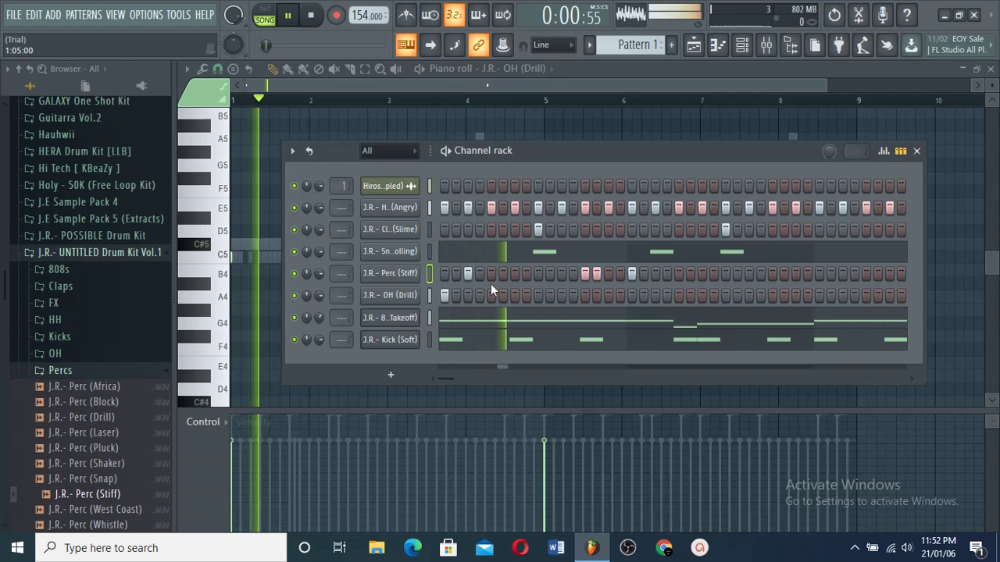
{"action": "key", "text": "space"}
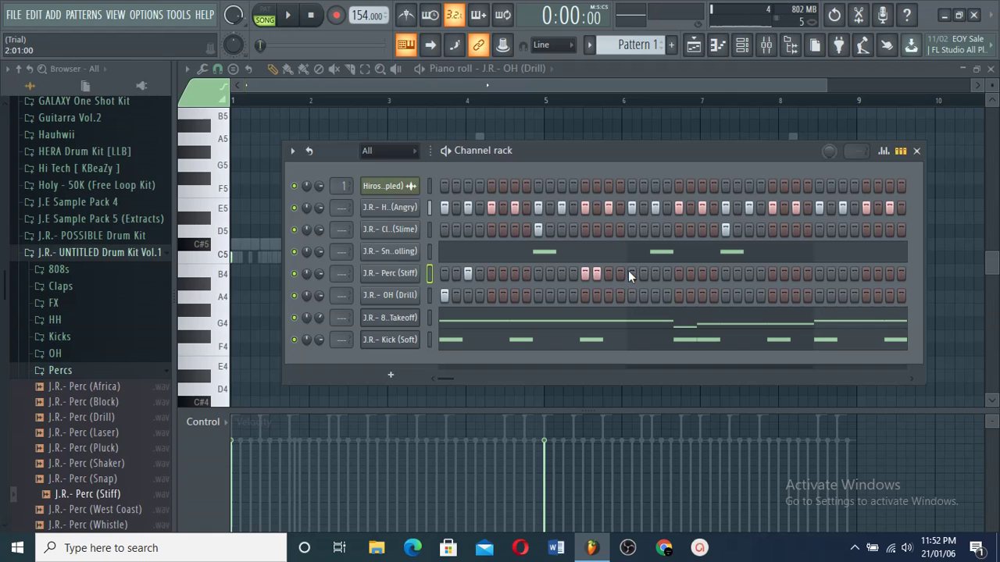
{"action": "left_click", "coordinate": [654, 272]}
{"action": "key", "text": "space"}
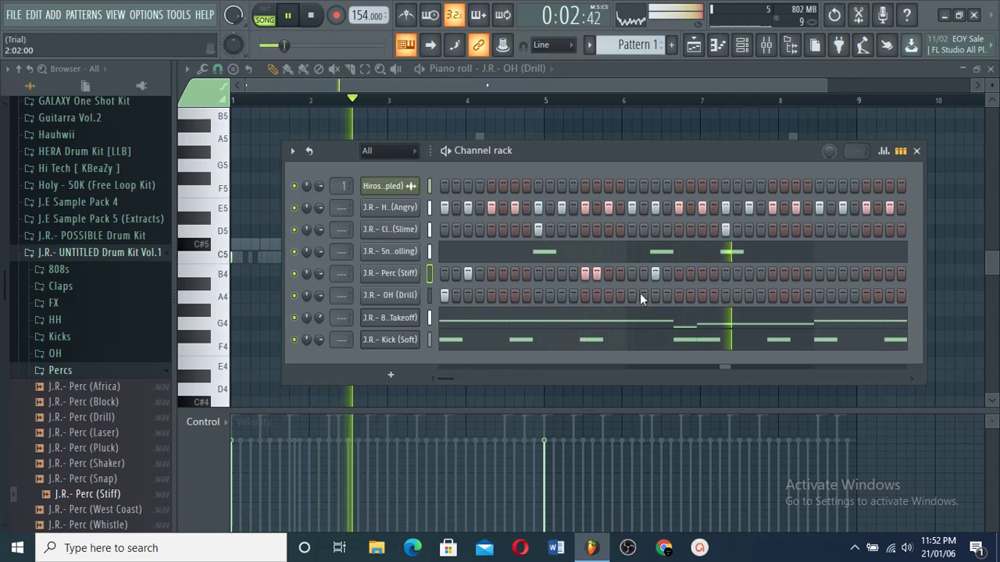
{"action": "key", "text": "space"}
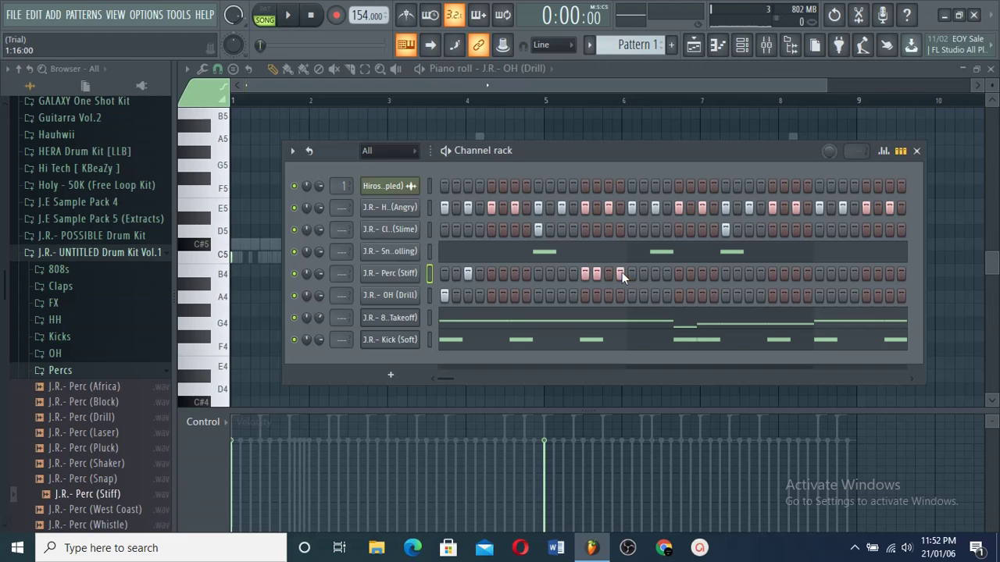
{"action": "left_click", "coordinate": [620, 272]}
{"action": "key", "text": "space"}
{"action": "key", "text": "space"}
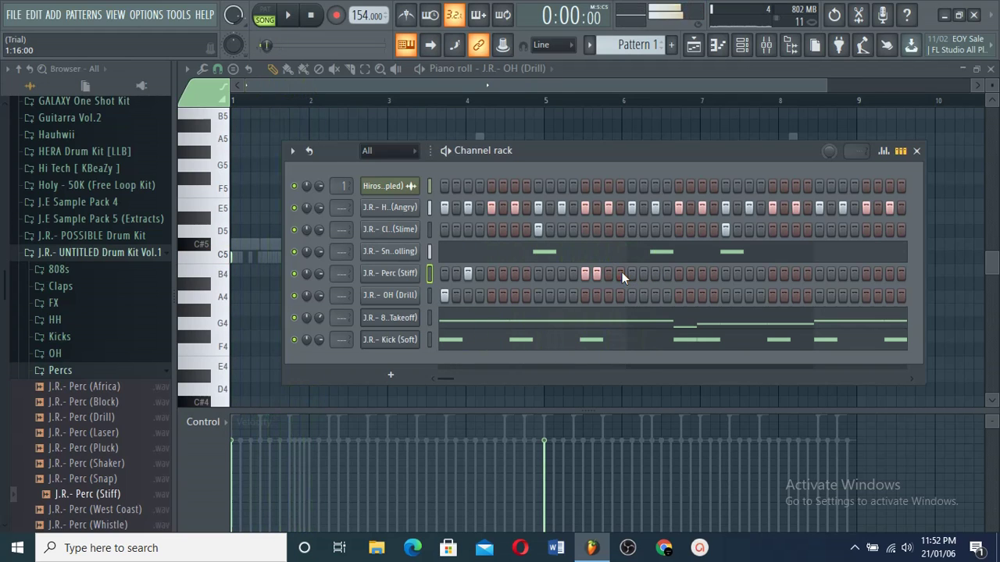
{"action": "key", "text": "space"}
{"action": "left_click", "coordinate": [643, 277]}
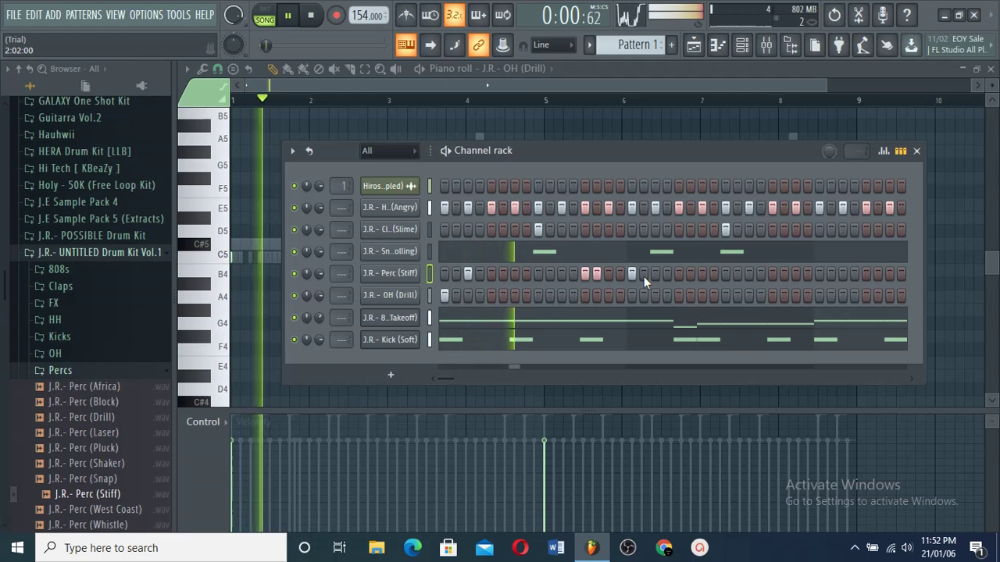
{"action": "left_click", "coordinate": [635, 275]}
{"action": "key", "text": "space"}
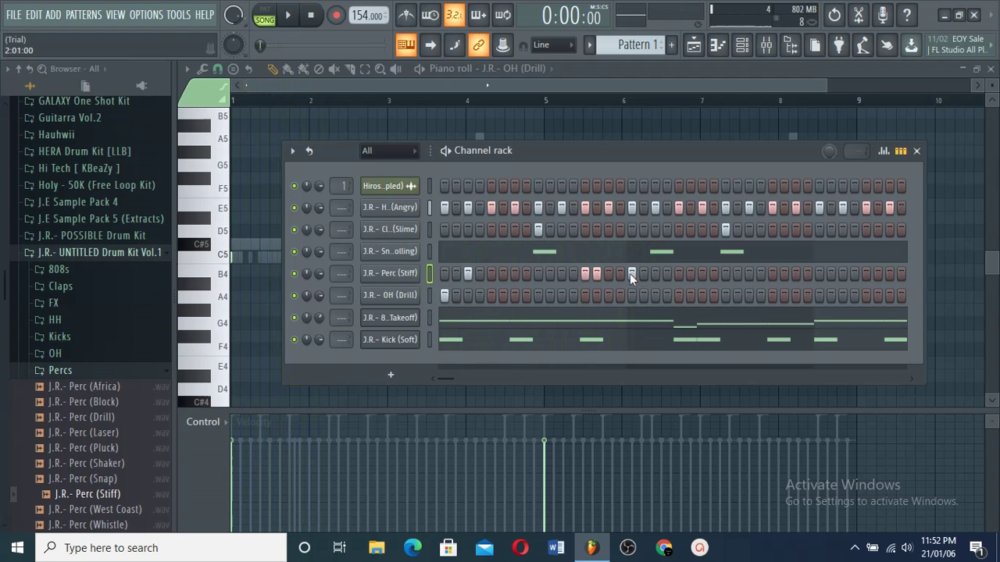
{"action": "key", "text": "space"}
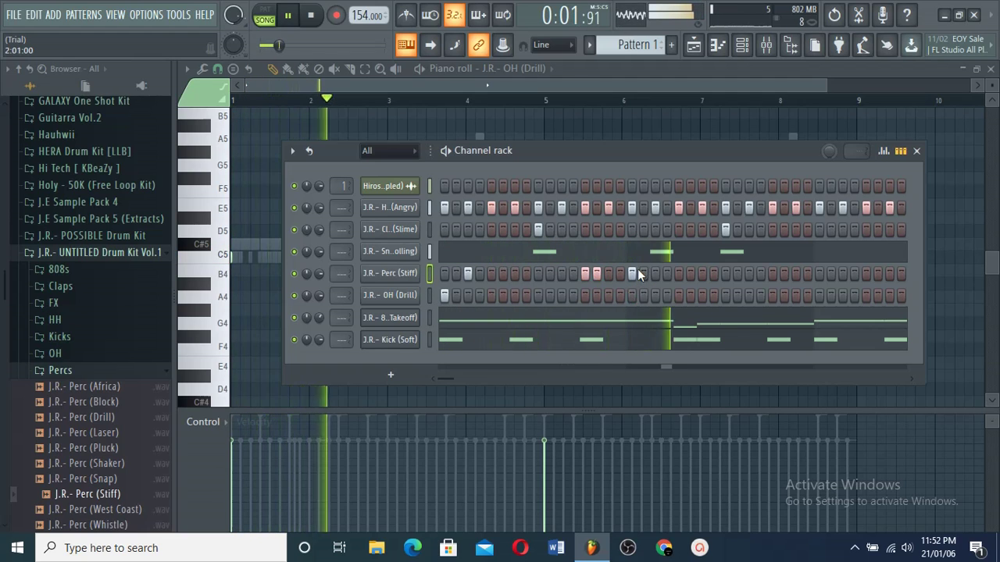
Duplicate the first two bars of Perc (Stiff) notes three times in the piano roll to fill eight bars
{"action": "right_click", "coordinate": [406, 273]}
{"action": "left_click", "coordinate": [441, 273]}
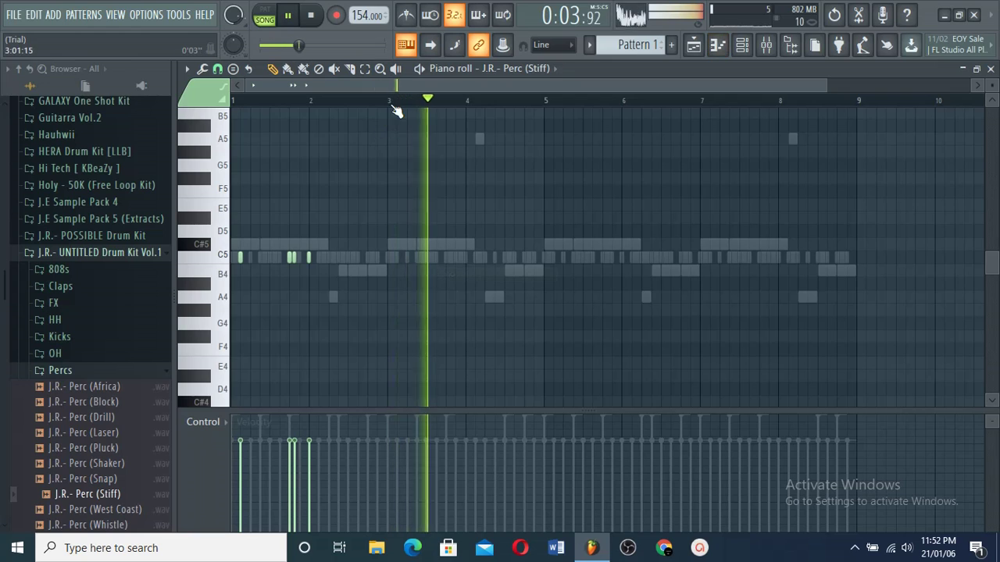
{"action": "left_click_drag", "start_coordinate": [388, 100], "coordinate": [136, 127]}
{"action": "key", "text": "ctrl+b"}
{"action": "key", "text": "ctrl+b"}
{"action": "key", "text": "ctrl+b"}
{"action": "key", "text": "ctrl+d"}
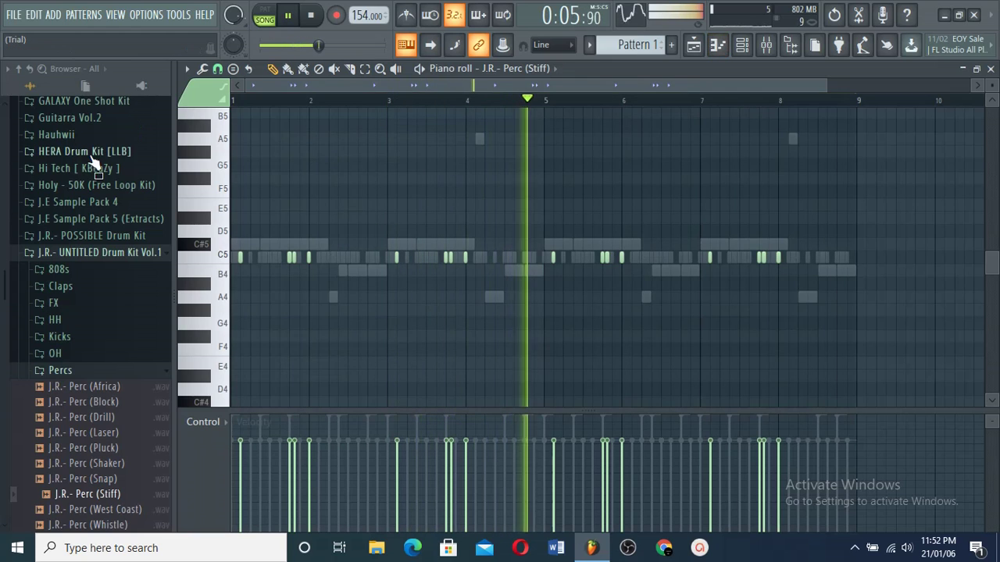
Route all the drum channels from HH (Angry) through Kick (Soft) to consecutive mixer tracks starting at track 2
{"action": "left_click", "coordinate": [764, 47]}
{"action": "left_click", "coordinate": [743, 46]}
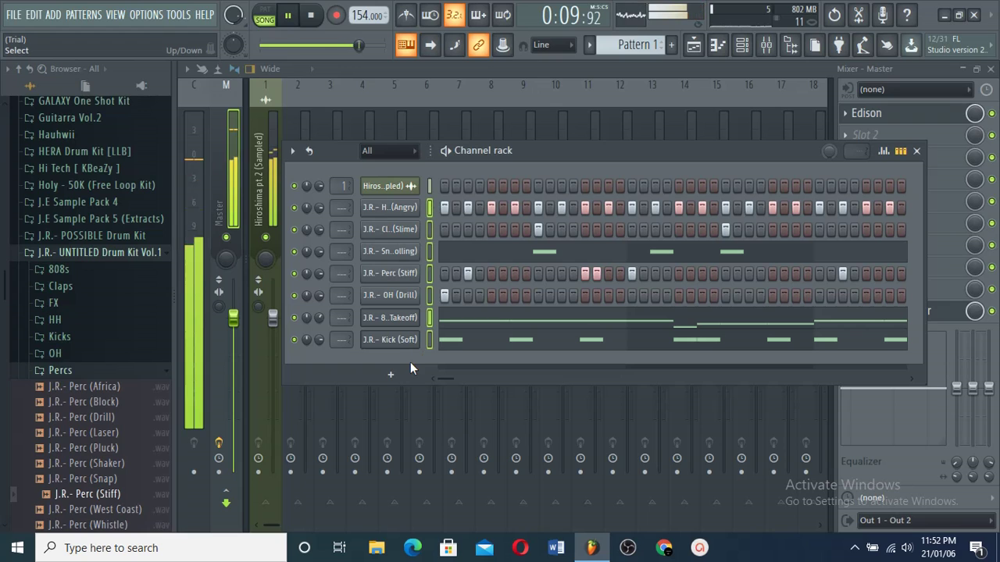
{"action": "left_click", "coordinate": [299, 118]}
{"action": "key", "text": "ctrl+shift+l"}
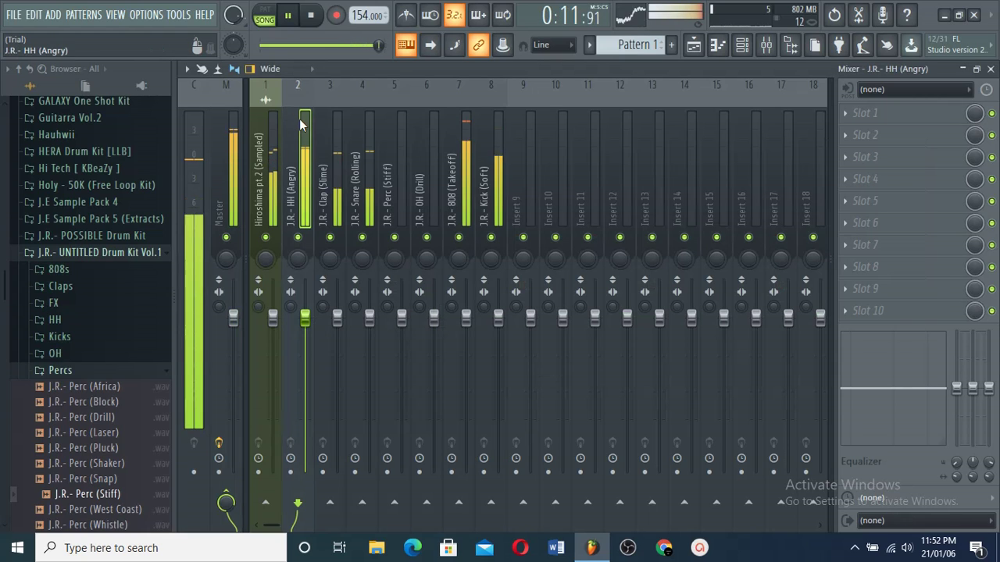
Load Fruity Soft Clipper into the first effect slot of the Kick (Soft) mixer track
{"action": "left_click", "coordinate": [504, 151]}
{"action": "left_click", "coordinate": [866, 114]}
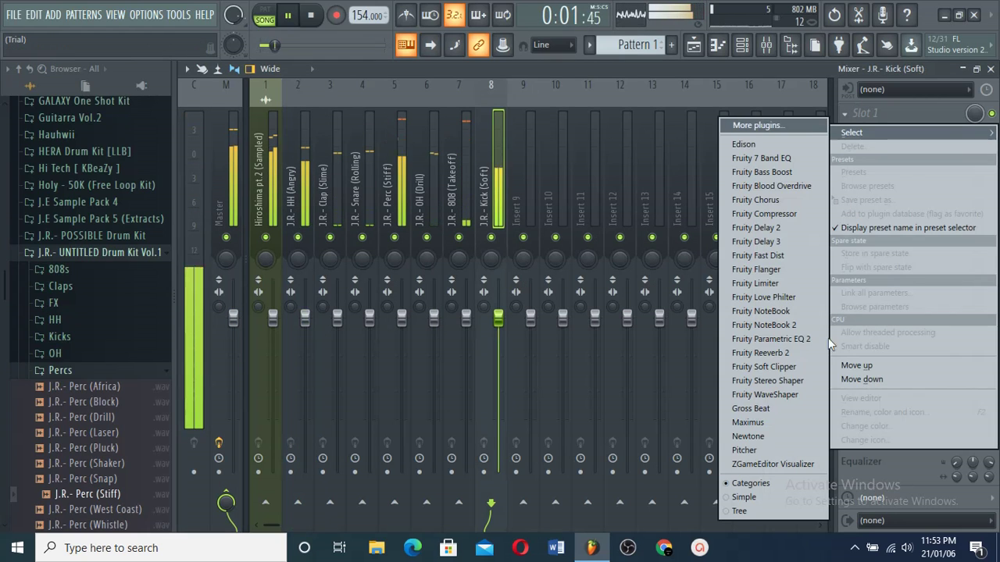
{"action": "left_click", "coordinate": [773, 367]}
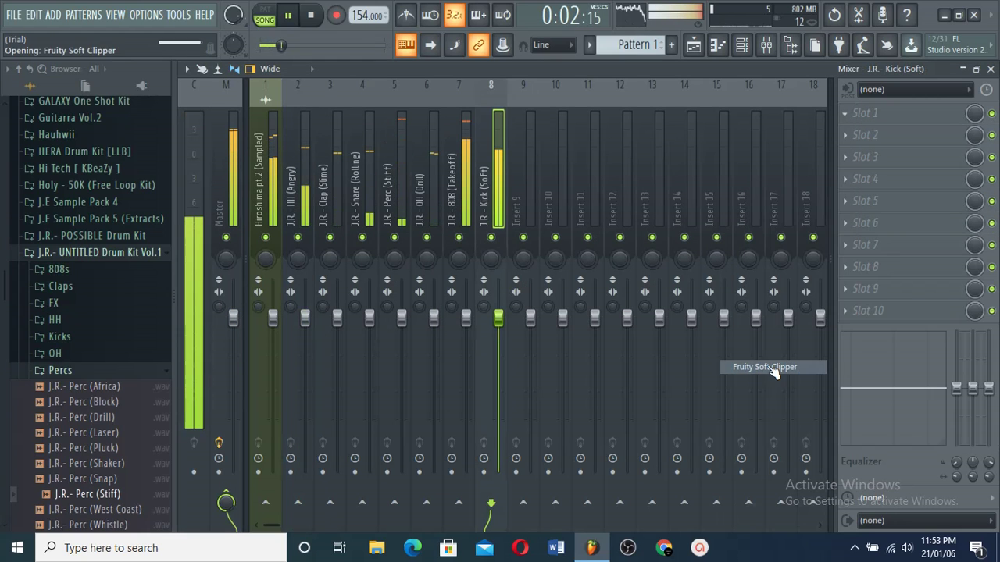
In the Kick (Soft) channel settings, toggle Reverse polarity on and back off and raise the sample's Boost to about 2%
{"action": "left_click", "coordinate": [743, 48]}
{"action": "left_click", "coordinate": [479, 347]}
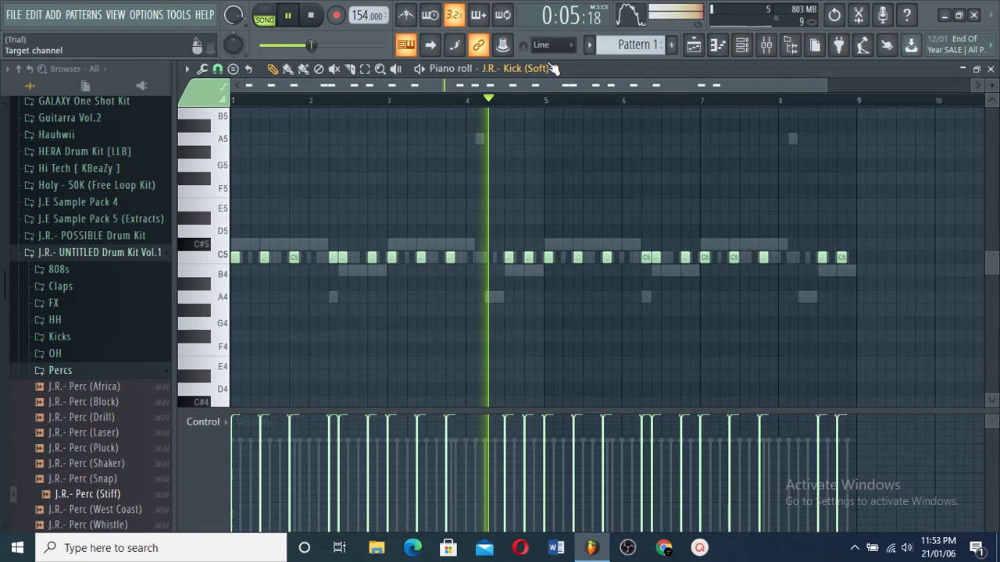
{"action": "left_click", "coordinate": [555, 330]}
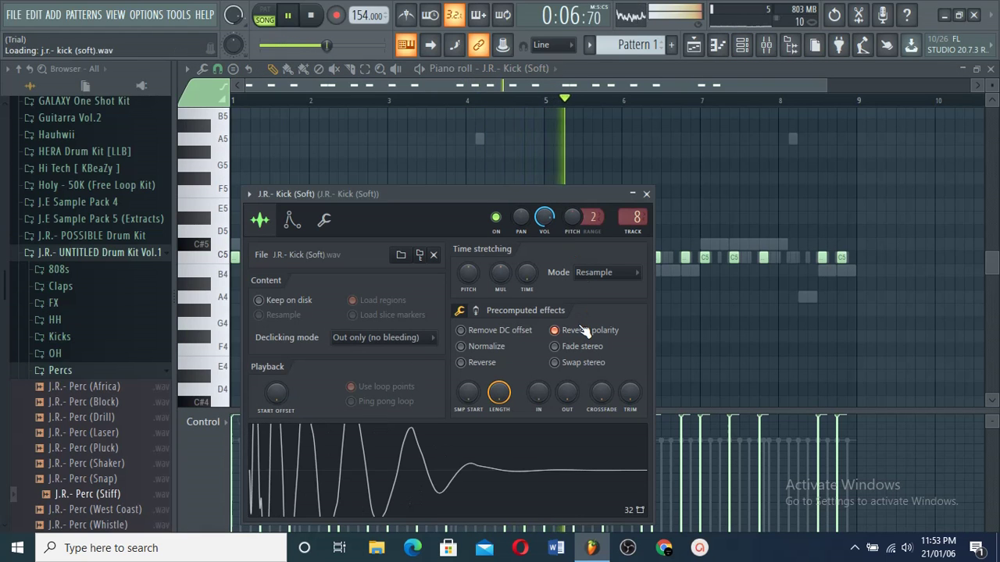
{"action": "left_click_drag", "start_coordinate": [500, 195], "coordinate": [496, 142]}
{"action": "left_click", "coordinate": [576, 280]}
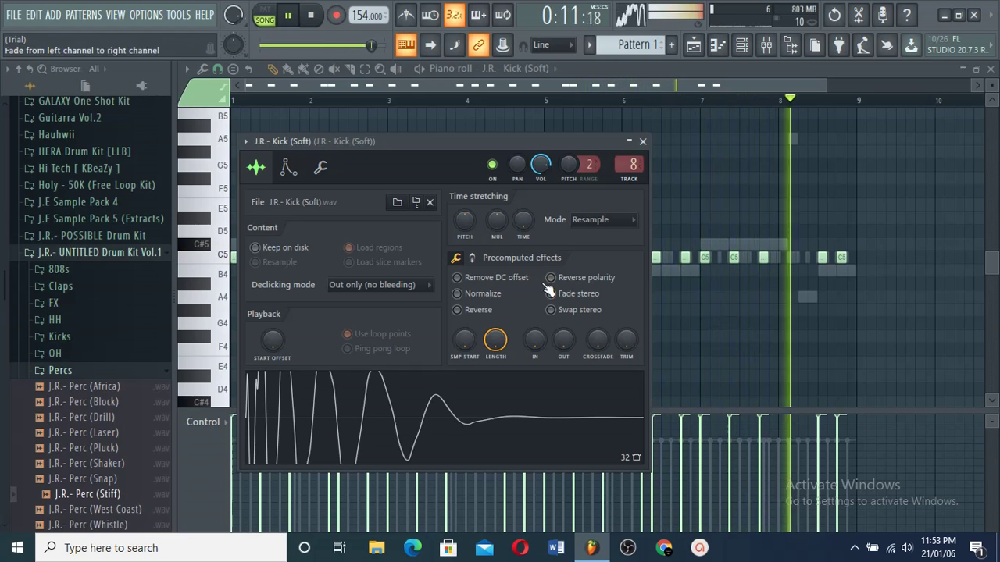
{"action": "left_click", "coordinate": [472, 258]}
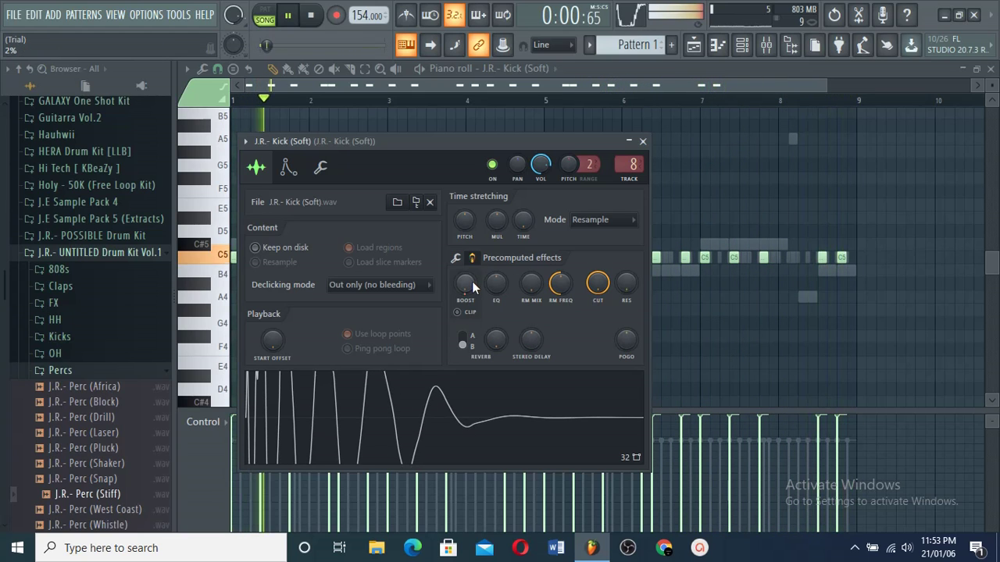
{"action": "left_click", "coordinate": [456, 258]}
{"action": "left_click", "coordinate": [642, 141]}
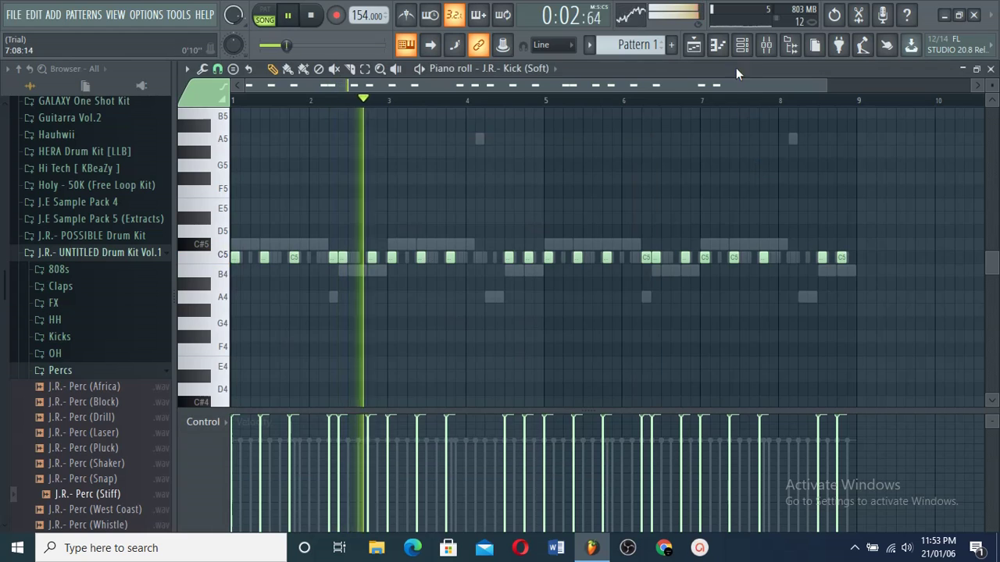
Open the OH (Drill) piano roll, and lengthen all the Perc (Stiff) notes to two steps each in theirs
{"action": "left_click", "coordinate": [742, 44]}
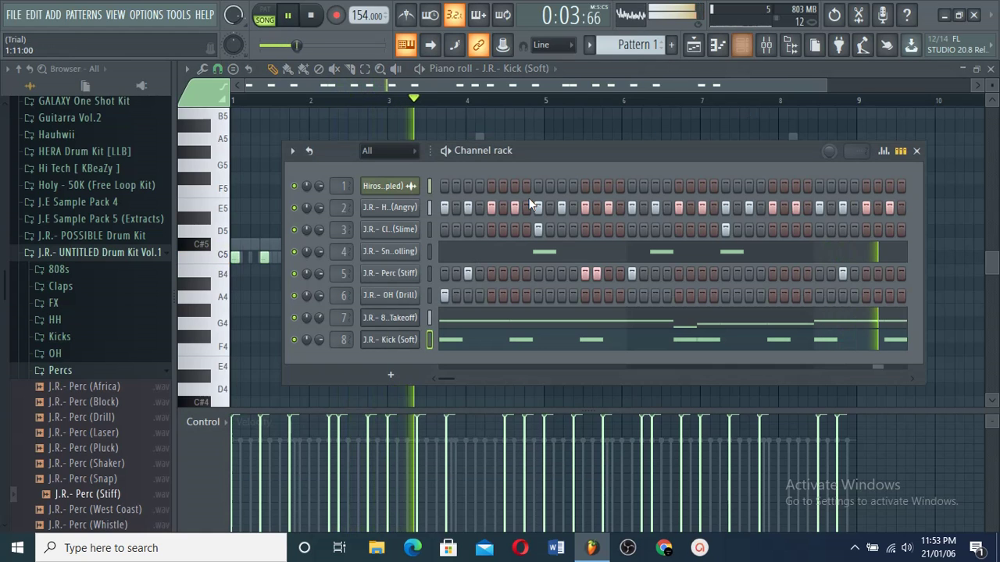
{"action": "right_click", "coordinate": [412, 301]}
{"action": "left_click", "coordinate": [430, 300]}
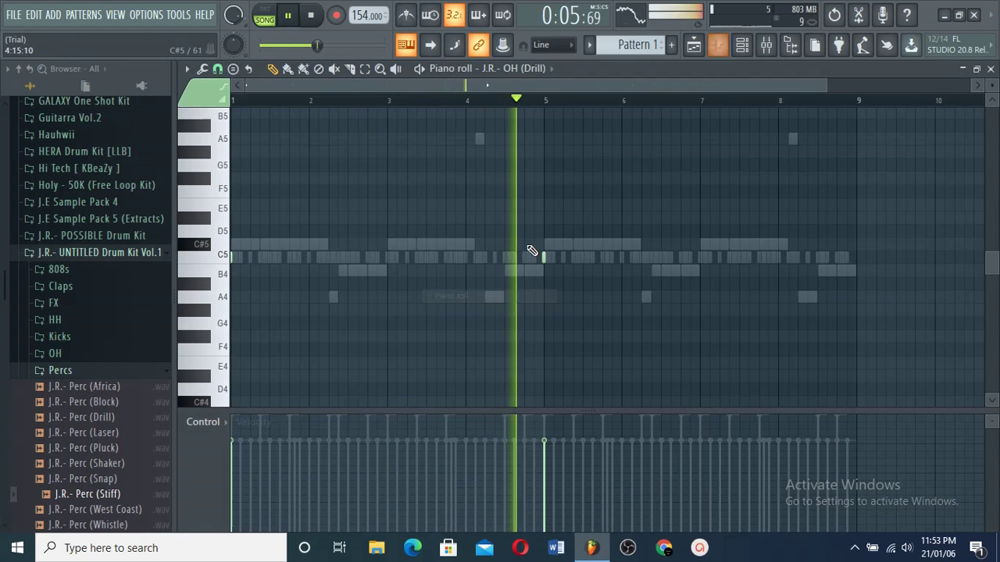
{"action": "left_click", "coordinate": [755, 46]}
{"action": "right_click", "coordinate": [422, 270]}
{"action": "left_click", "coordinate": [438, 270]}
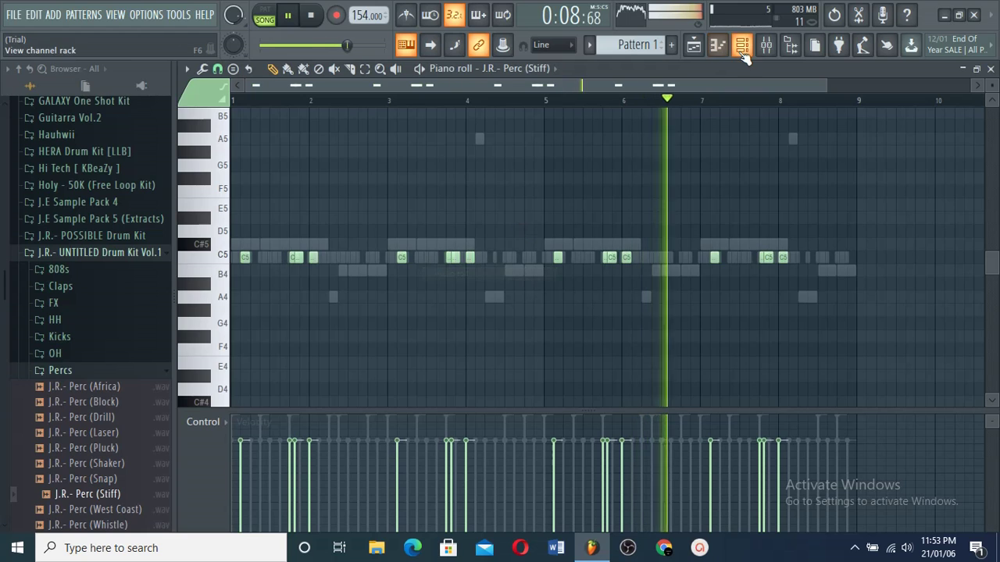
Reopen the Kick (Soft) channel settings, boost the sample further and adjust the channel volume
{"action": "left_click", "coordinate": [742, 44]}
{"action": "left_click", "coordinate": [453, 342]}
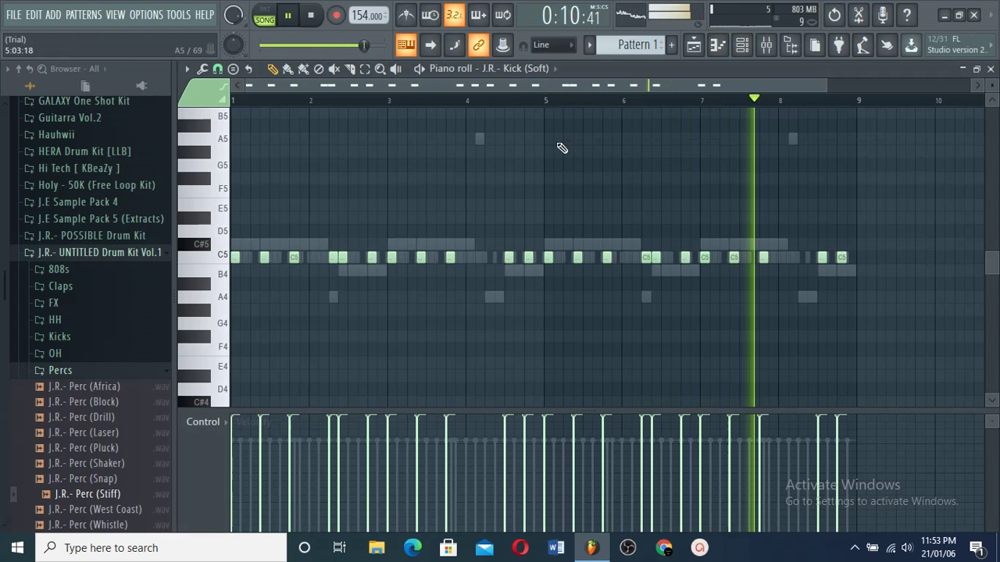
{"action": "right_click", "coordinate": [548, 71]}
{"action": "left_click_drag", "start_coordinate": [542, 172], "coordinate": [542, 168]}
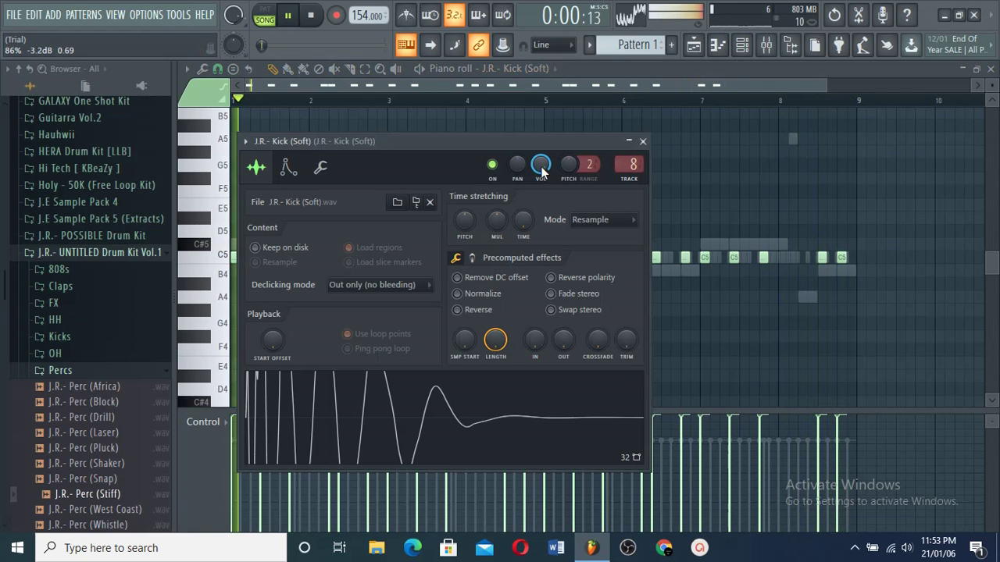
{"action": "left_click", "coordinate": [457, 259]}
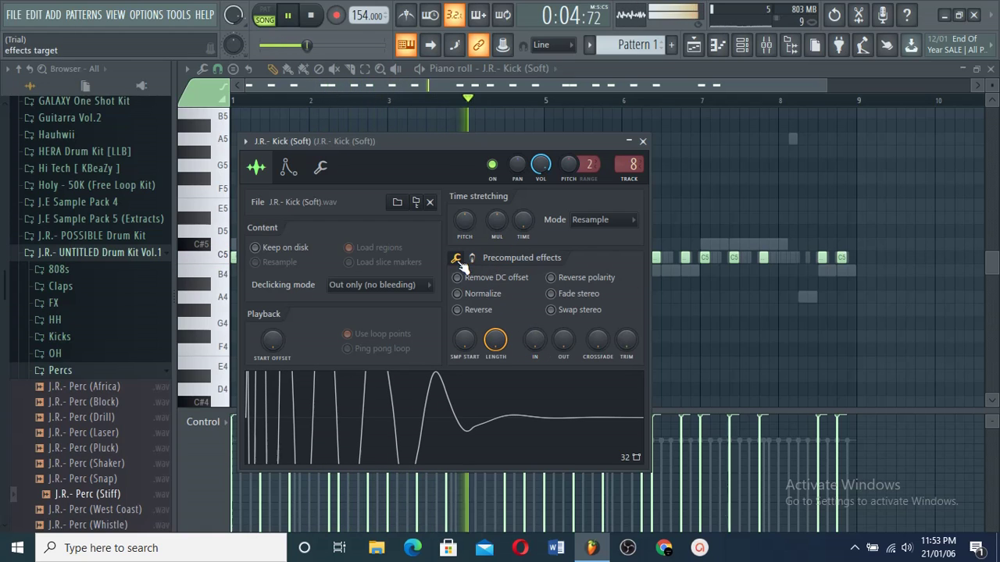
{"action": "right_click", "coordinate": [542, 170]}
{"action": "left_click", "coordinate": [549, 180]}
{"action": "left_click", "coordinate": [642, 142]}
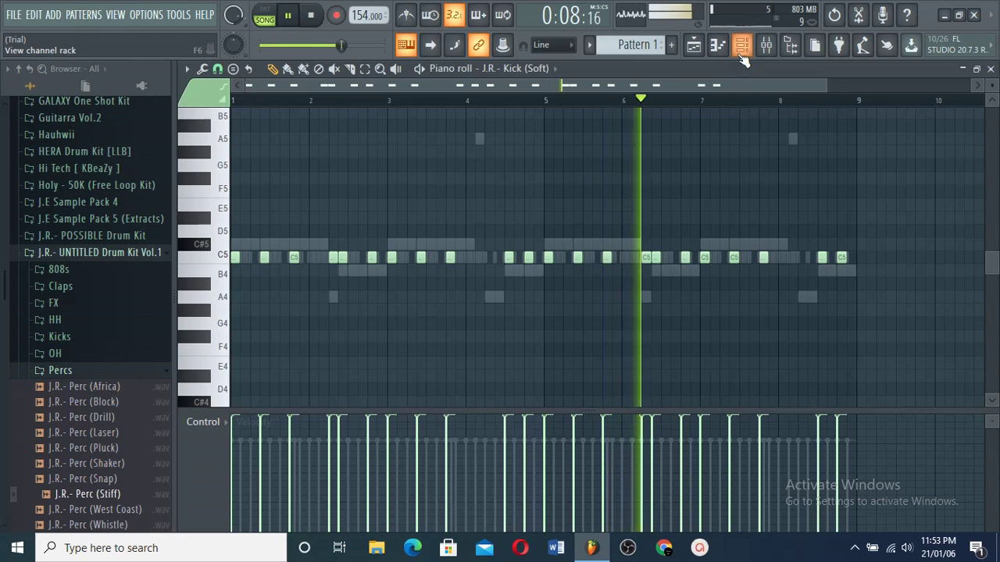
Open the Clap (Slime) channel's piano roll and lengthen its notes to two steps each
{"action": "left_click", "coordinate": [741, 45]}
{"action": "right_click", "coordinate": [367, 227]}
{"action": "left_click", "coordinate": [426, 227]}
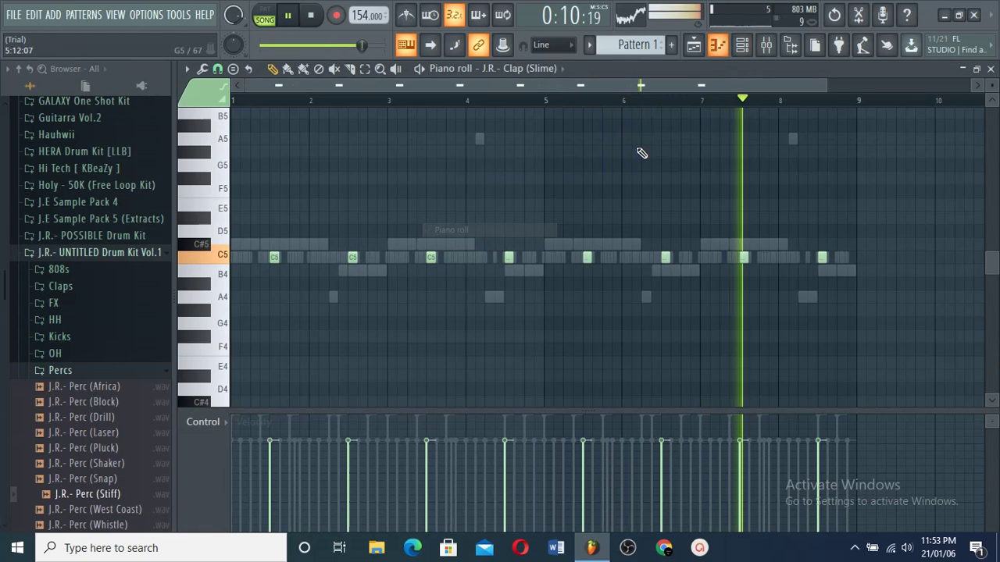
Open the HH (Angry) channel's piano roll and lengthen the hi-hat notes to two steps each
{"action": "key", "text": "F6"}
{"action": "right_click", "coordinate": [414, 209]}
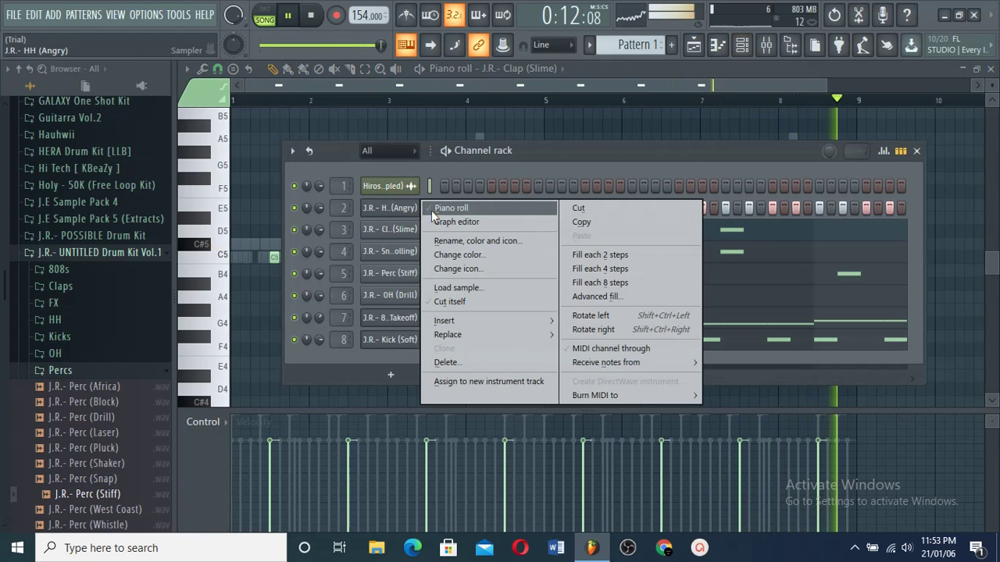
{"action": "left_click", "coordinate": [451, 209]}
{"action": "left_click_drag", "start_coordinate": [827, 88], "coordinate": [577, 91]}
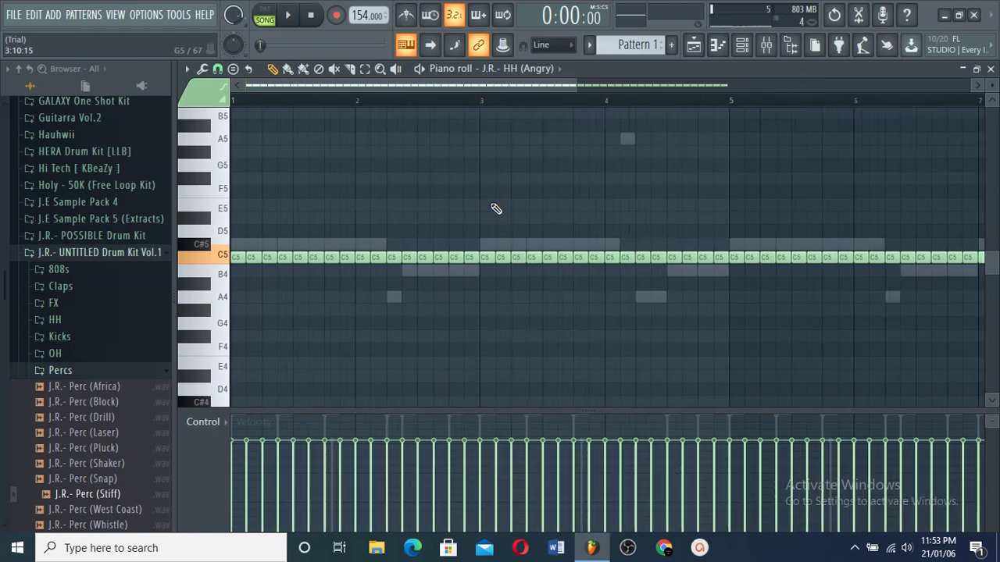
Chop the third and fourth hi-hat notes of bar 1 into a fast roll and audition it
{"action": "key", "text": "alt+u"}
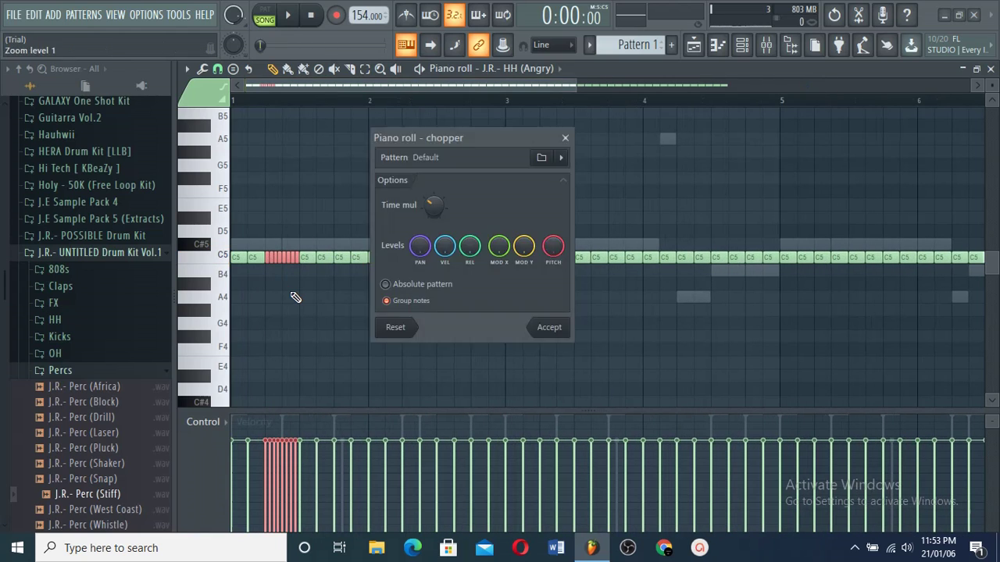
{"action": "key", "text": "Return"}
{"action": "key", "text": "space"}
{"action": "key", "text": "space"}
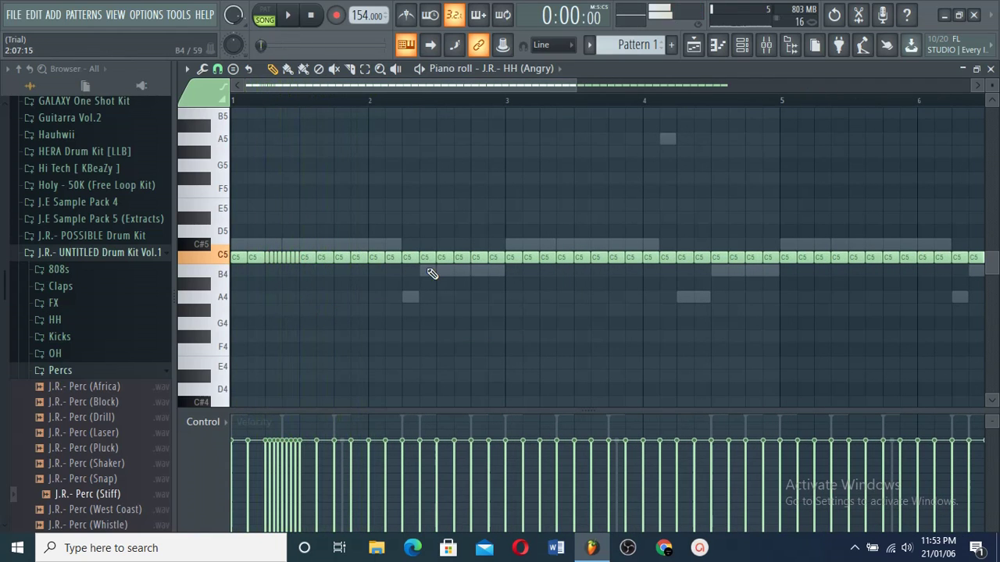
Chop the fourth hi-hat note of bar 2 into four short hits and play the result
{"action": "left_click", "coordinate": [425, 259]}
{"action": "key", "text": "alt+u"}
{"action": "key", "text": "Return"}
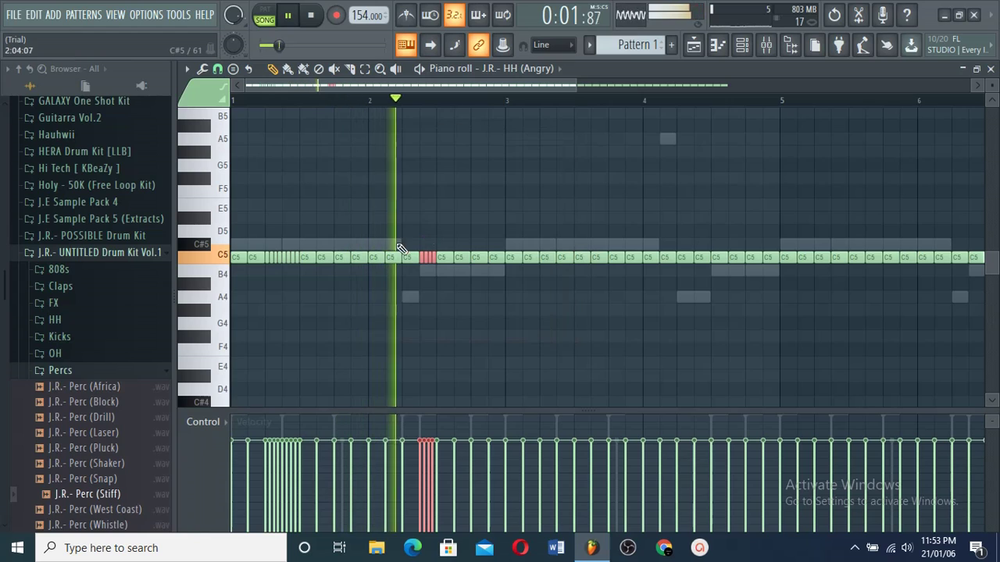
{"action": "key", "text": "space"}
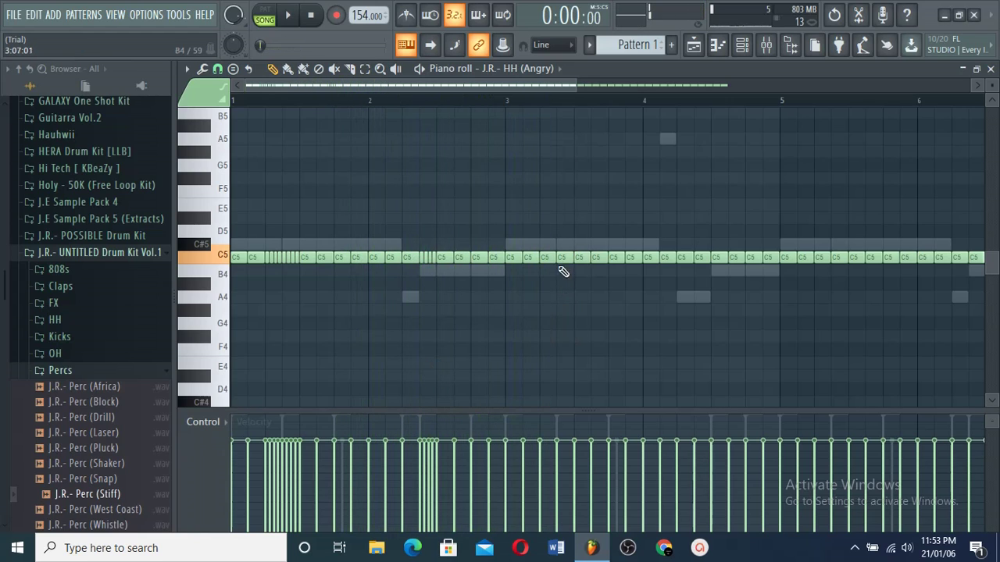
Chop the third hi-hat note of bar 3 into two shorter hits and play the beat
{"action": "key", "text": "alt+u"}
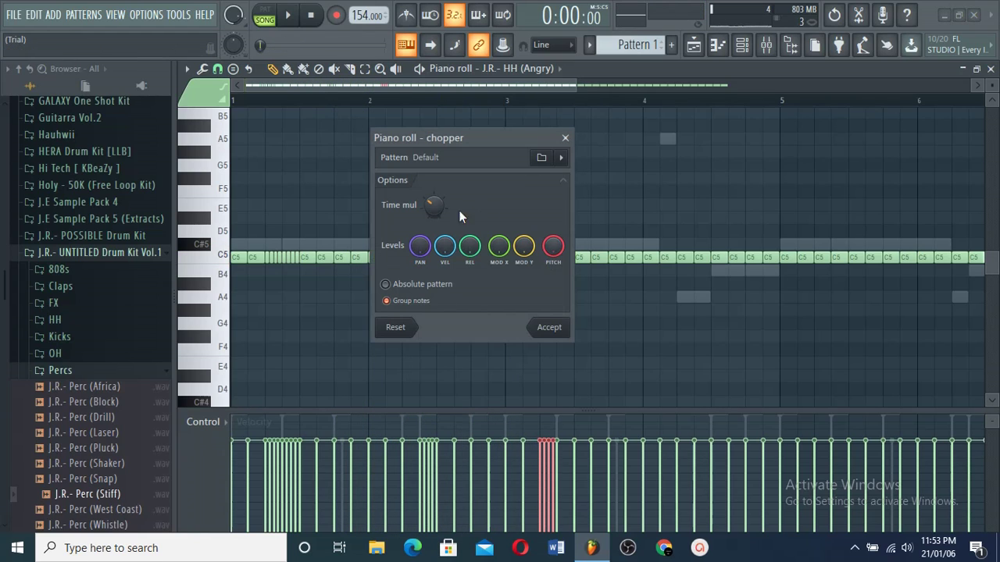
{"action": "key", "text": "Return"}
{"action": "key", "text": "space"}
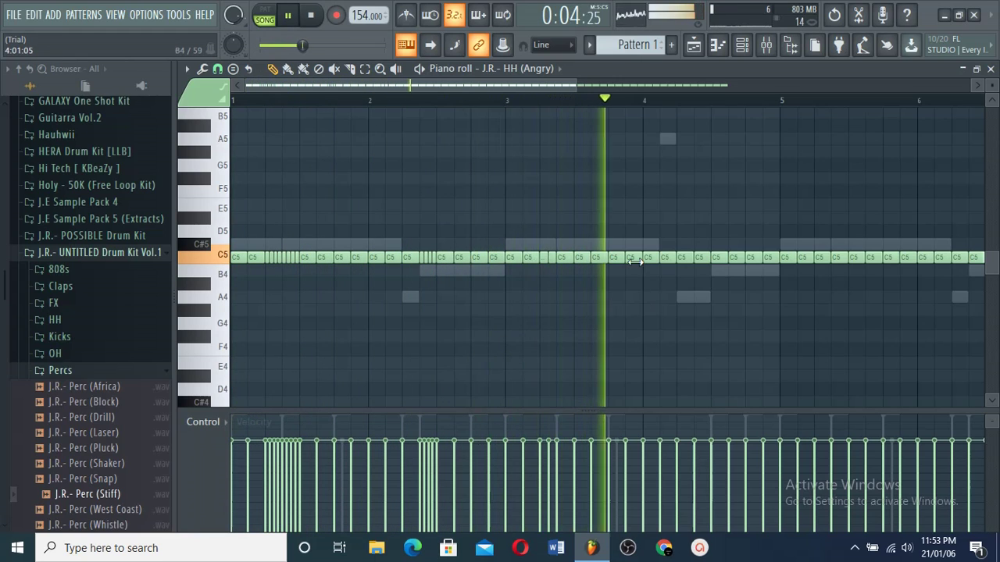
Chop the seventh hi-hat note of bar 3 into two shorter hits and audition the beat
{"action": "key", "text": "ctrl+u"}
{"action": "key", "text": "Return"}
{"action": "key", "text": "space"}
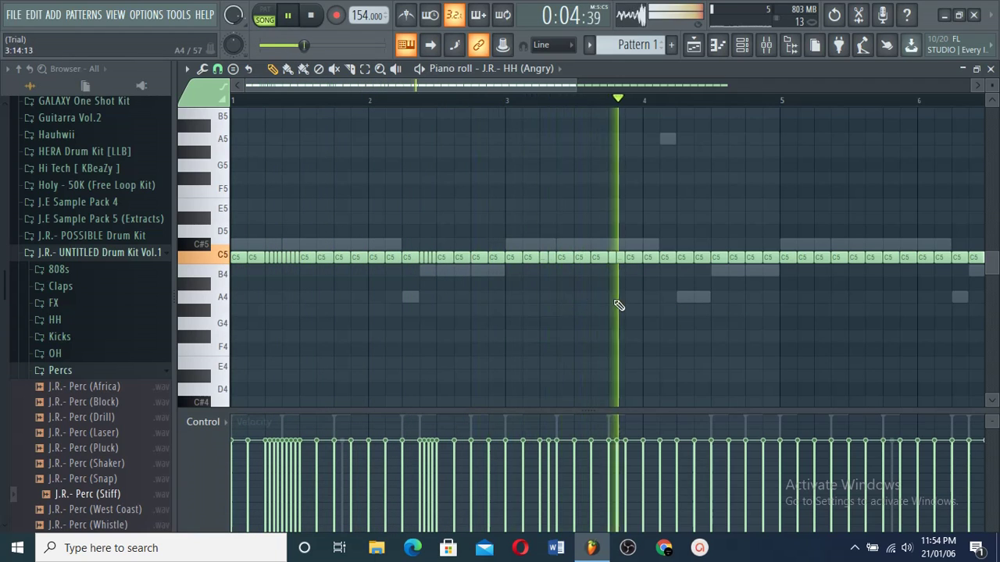
{"action": "key", "text": "space"}
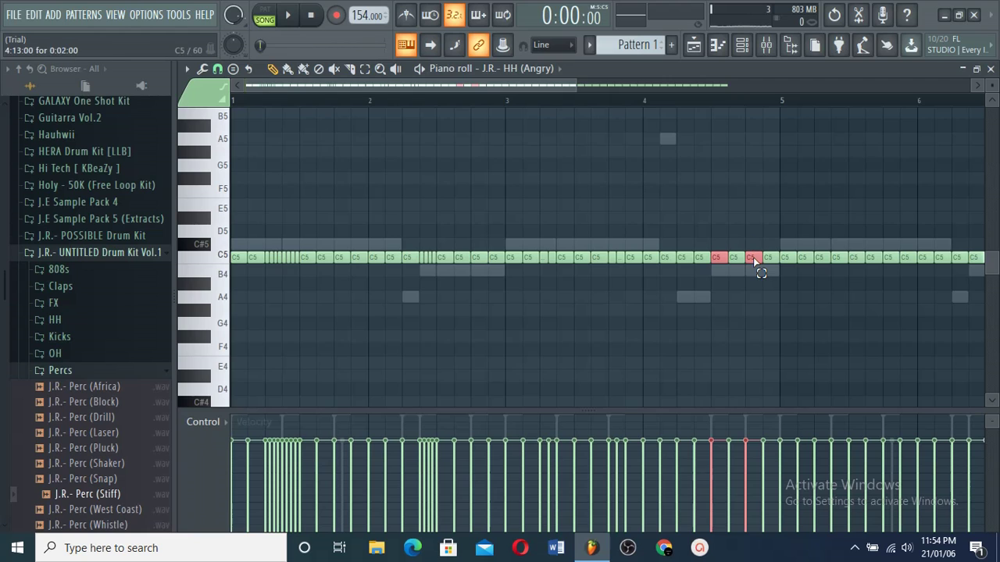
Chop the fifth and seventh hi-hat notes of bar 4 into four short hits each and play the result
{"action": "key", "text": "ctrl+u"}
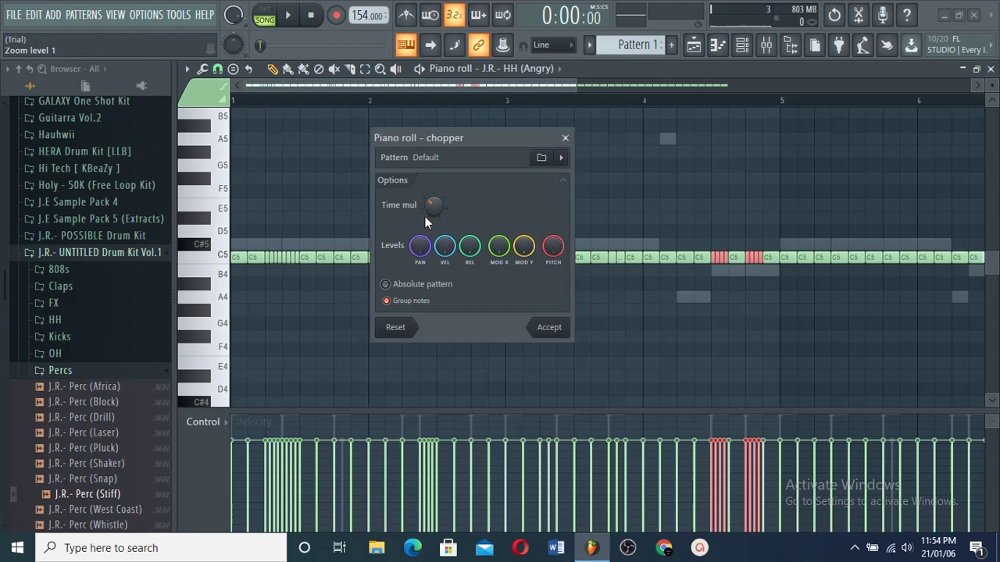
{"action": "key", "text": "space"}
{"action": "left_click", "coordinate": [548, 327]}
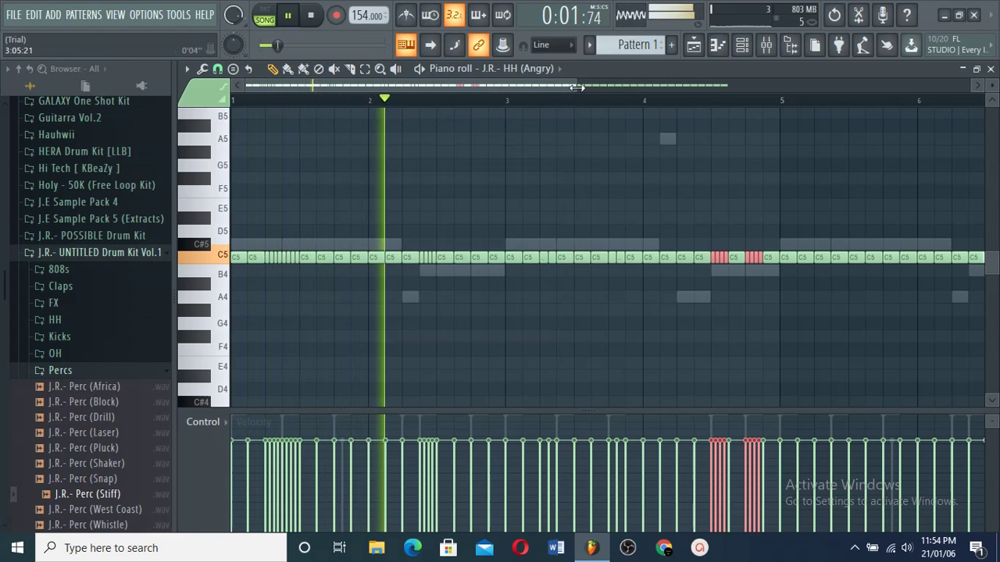
Replace the hi-hats in bars 5 to 8 with a copy of the rolled pattern from bars 1 to 4
{"action": "scroll", "coordinate": [911, 274], "scroll_direction": "down", "scroll_amount": 3}
{"action": "left_click_drag", "start_coordinate": [833, 227], "coordinate": [513, 315]}
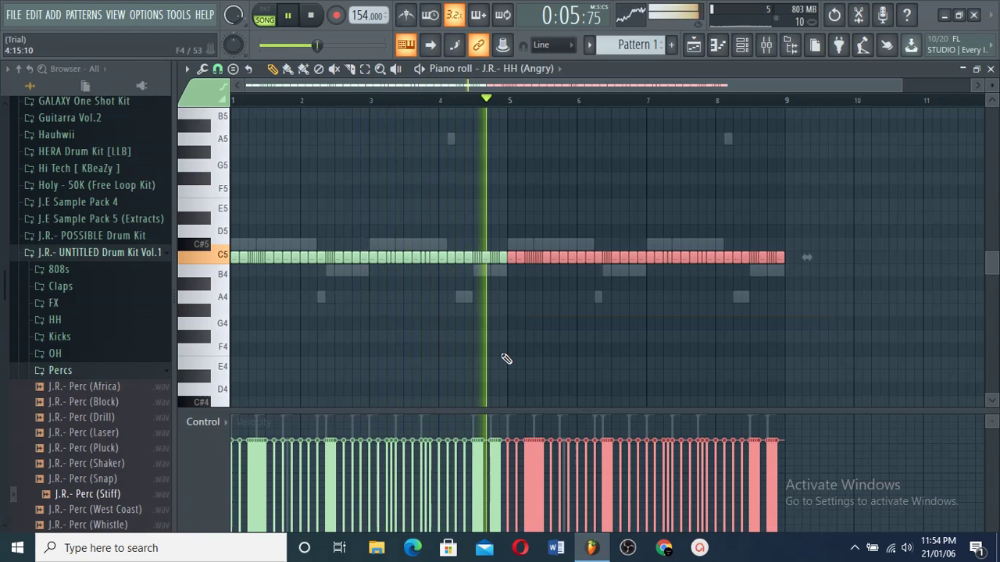
{"action": "left_click", "coordinate": [506, 359]}
Solo the Hiroshima pt.2 mixer track, add Fruity Reeverb 2 with the wet level at 53%, and play it
{"action": "left_click", "coordinate": [766, 51]}
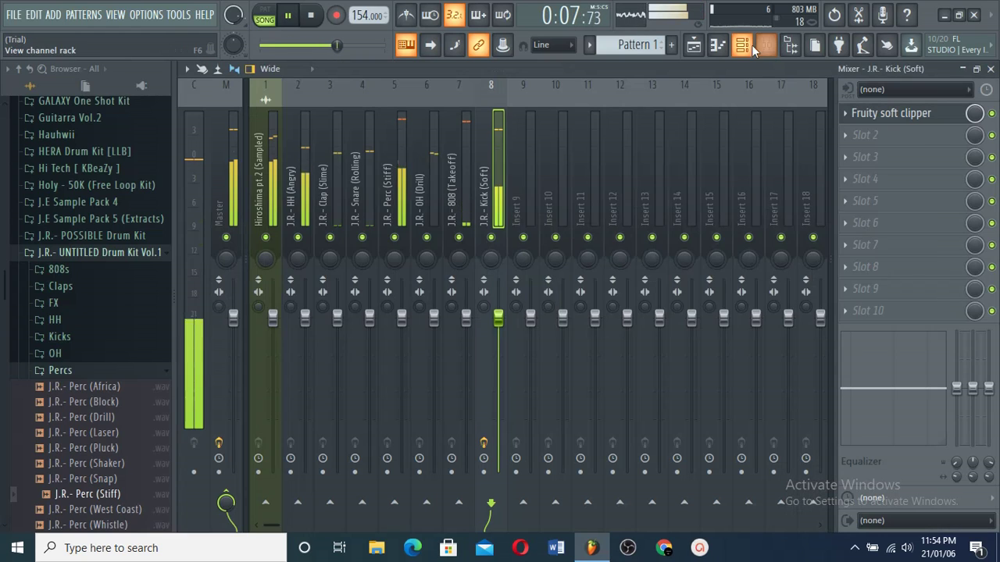
{"action": "left_click", "coordinate": [746, 49]}
{"action": "left_click", "coordinate": [400, 106]}
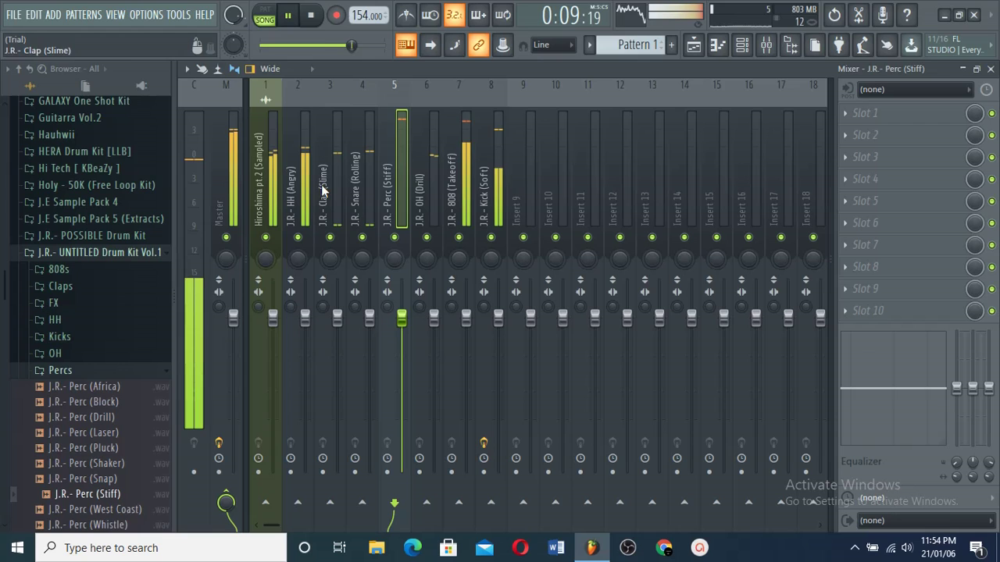
{"action": "left_click", "coordinate": [267, 245]}
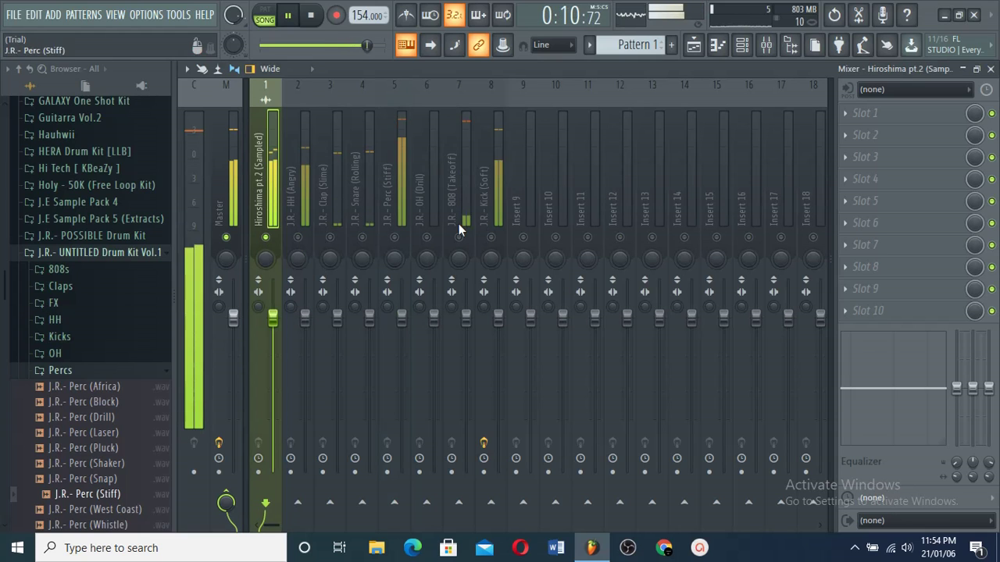
{"action": "left_click", "coordinate": [859, 138]}
{"action": "left_click", "coordinate": [752, 350]}
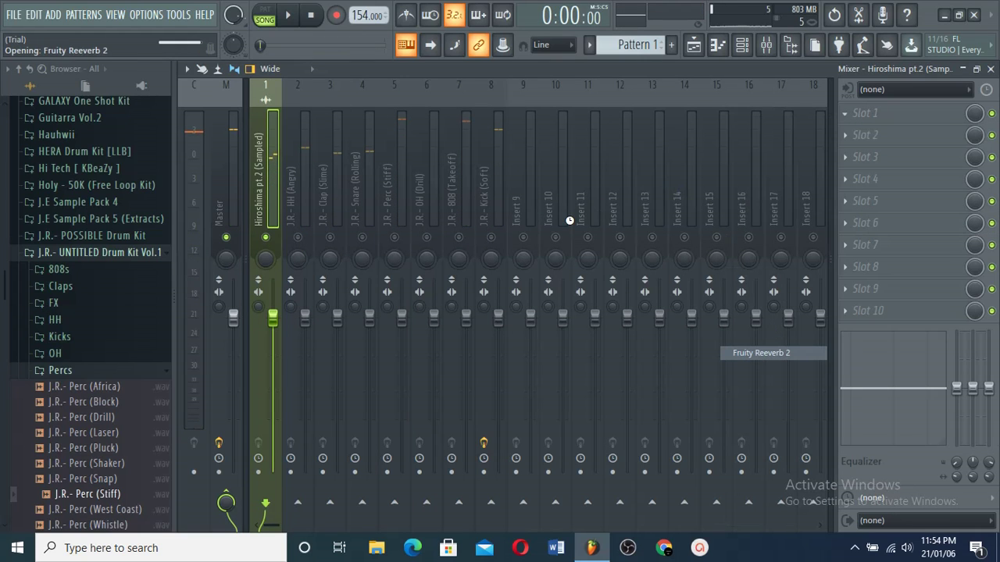
{"action": "key", "text": "space"}
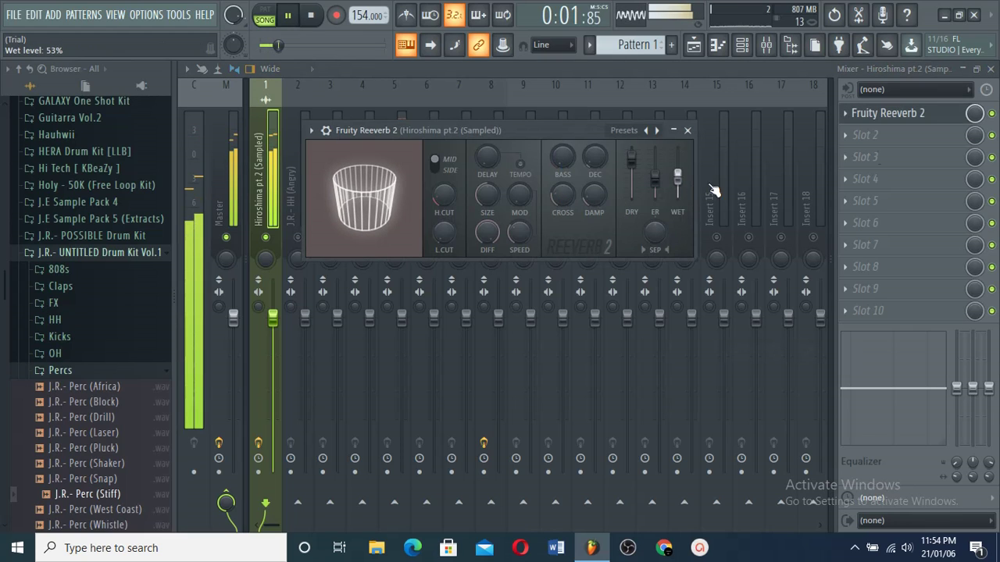
Add Fruity parametric EQ 2 with the 20Hz + 18kHz cut preset to the sample, moving the low cut up and the high cut slightly down
{"action": "left_click", "coordinate": [896, 140]}
{"action": "left_click", "coordinate": [794, 343]}
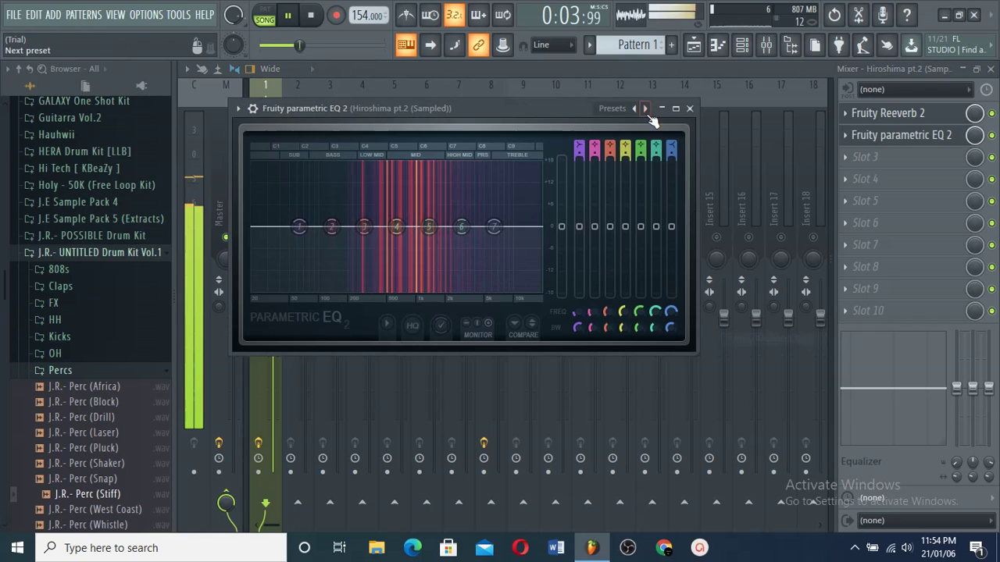
{"action": "left_click_drag", "start_coordinate": [263, 232], "coordinate": [349, 229]}
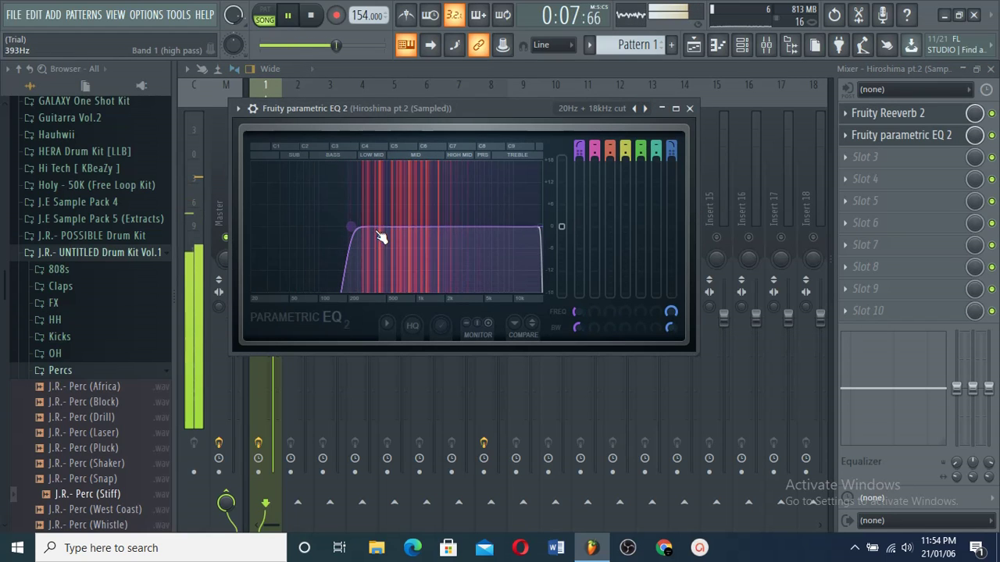
{"action": "left_click_drag", "start_coordinate": [541, 228], "coordinate": [537, 230]}
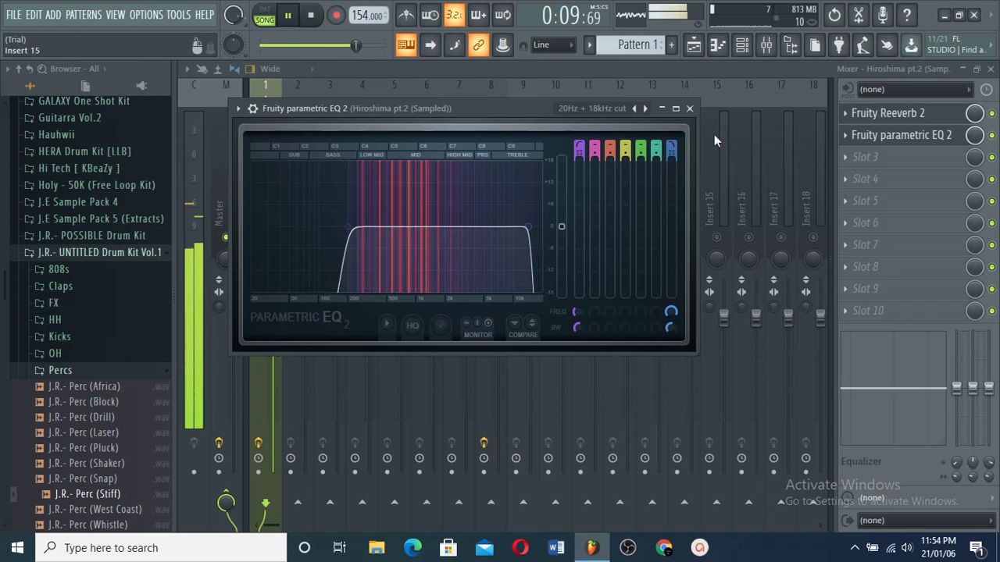
{"action": "left_click", "coordinate": [689, 108]}
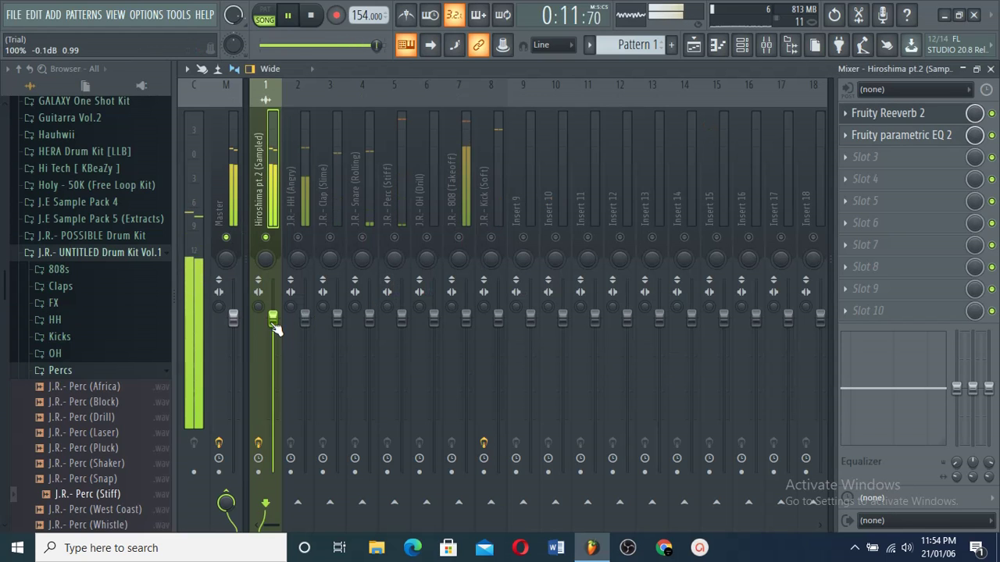
Unsolo the sample, lower the Hiroshima pt.2 and HH (Angry) levels, and raise Clap (Slime) to about 5.1 dB and Snare (Rolling) to nearly the same level
{"action": "left_click_drag", "start_coordinate": [273, 317], "coordinate": [305, 337]}
{"action": "right_click", "coordinate": [268, 237]}
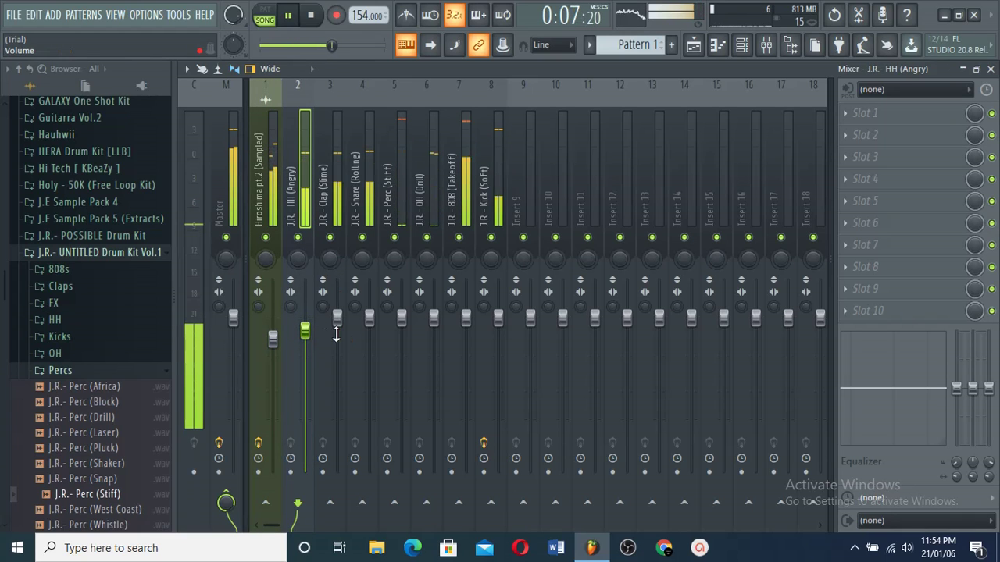
{"action": "left_click_drag", "start_coordinate": [337, 317], "coordinate": [336, 283]}
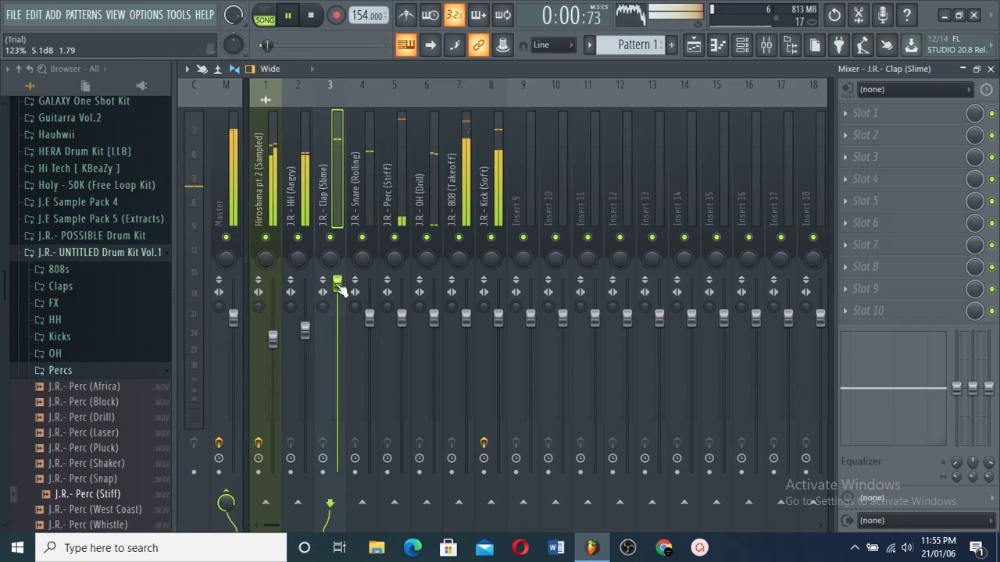
{"action": "left_click", "coordinate": [369, 317]}
{"action": "left_click_drag", "start_coordinate": [370, 321], "coordinate": [373, 289]}
In the Snare (Rolling) piano roll, lower the velocity of the first hits of bars 2, 4, 6 and 8 and the last hits of bars 3 and 7
{"action": "left_click", "coordinate": [718, 47]}
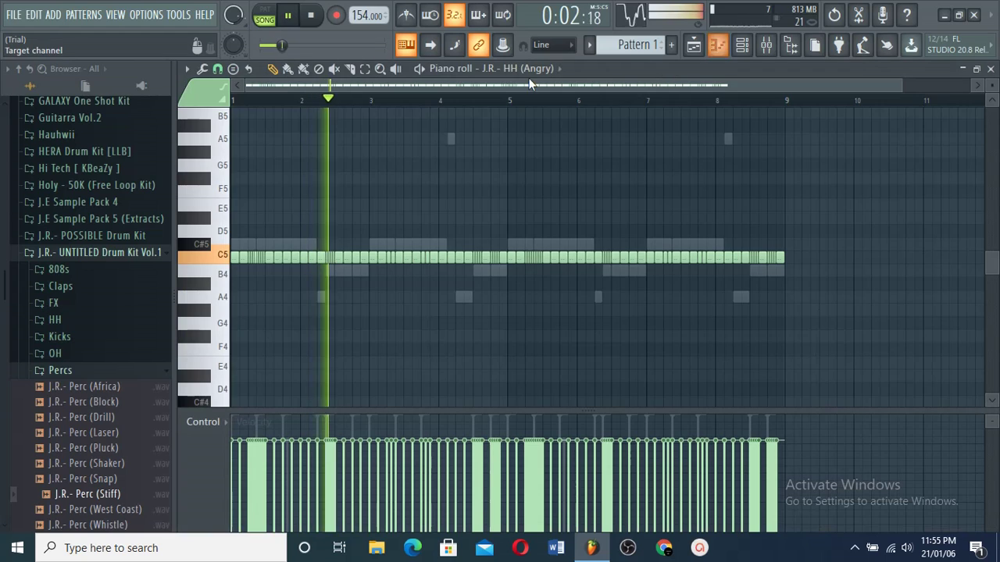
{"action": "left_click", "coordinate": [529, 72]}
{"action": "left_click", "coordinate": [516, 151]}
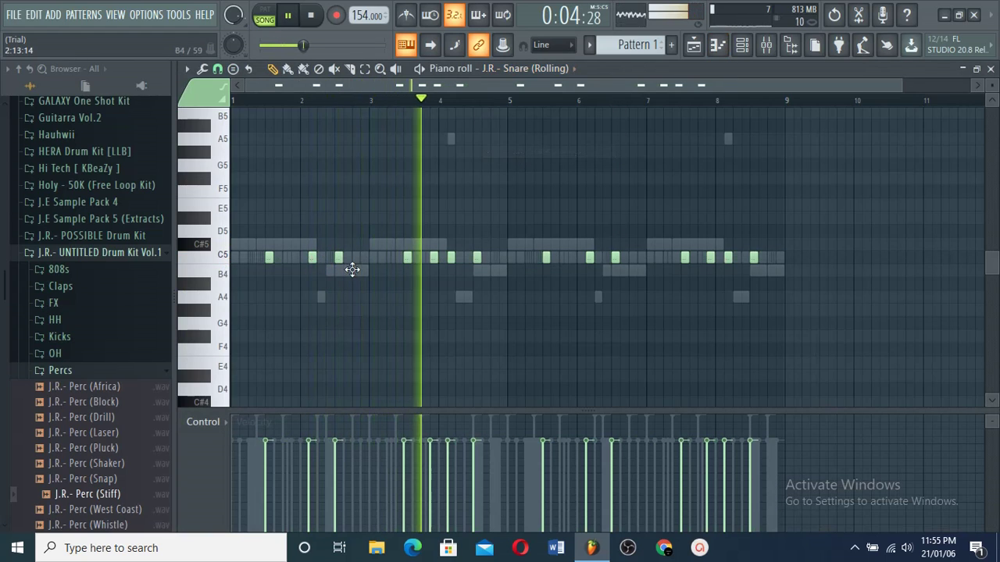
{"action": "left_click", "coordinate": [315, 257], "text": "ctrl"}
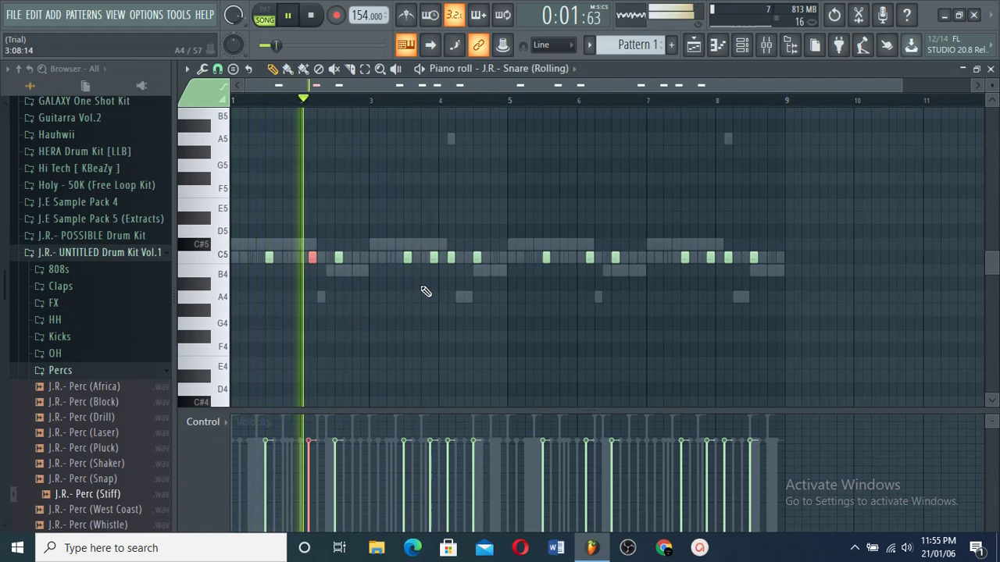
{"action": "left_click_drag", "start_coordinate": [428, 256], "coordinate": [445, 262]}
{"action": "left_click", "coordinate": [451, 260], "text": "ctrl+shift"}
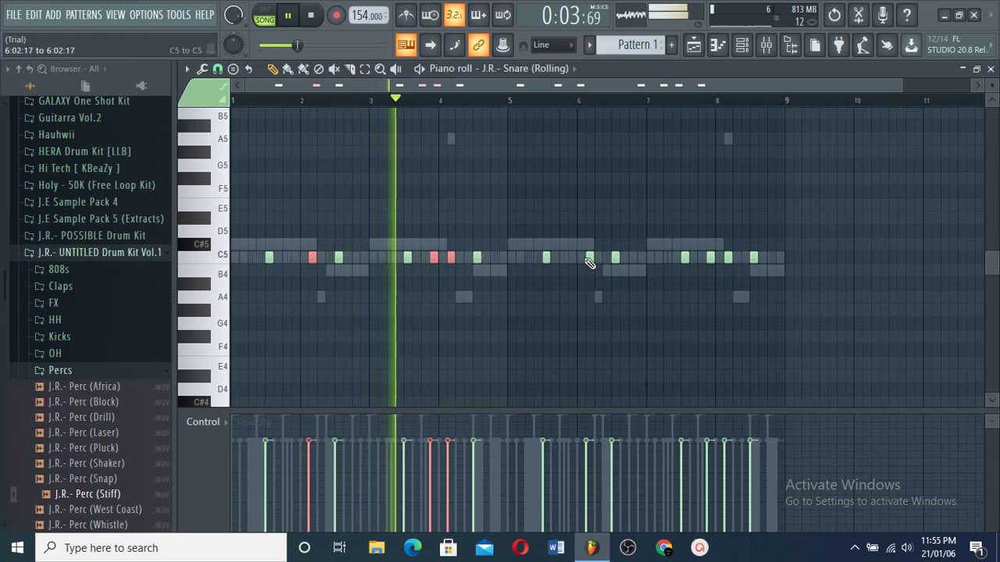
{"action": "left_click", "coordinate": [589, 260], "text": "ctrl+shift"}
{"action": "left_click_drag", "start_coordinate": [706, 252], "coordinate": [748, 268]}
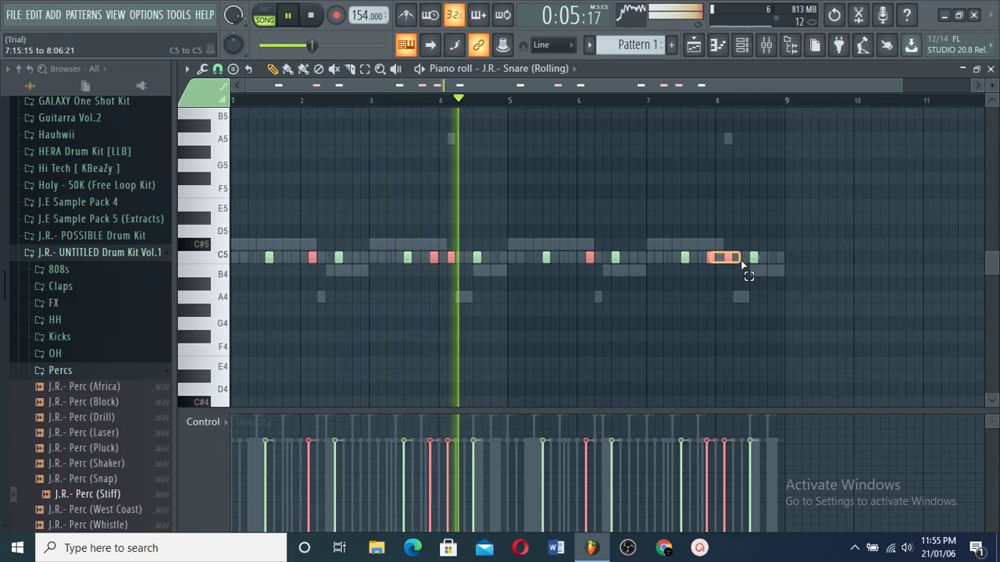
{"action": "left_click", "coordinate": [593, 356], "text": "ctrl"}
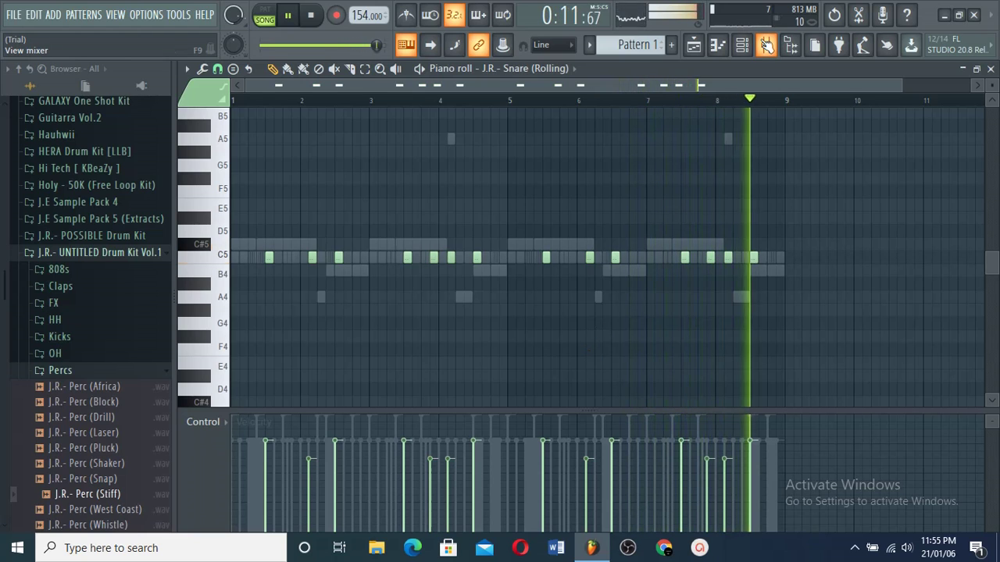
Lower the Perc (Stiff) and OH (Drill) mixer levels clearly and the 808 (Takeoff) level slightly
{"action": "left_click", "coordinate": [765, 45]}
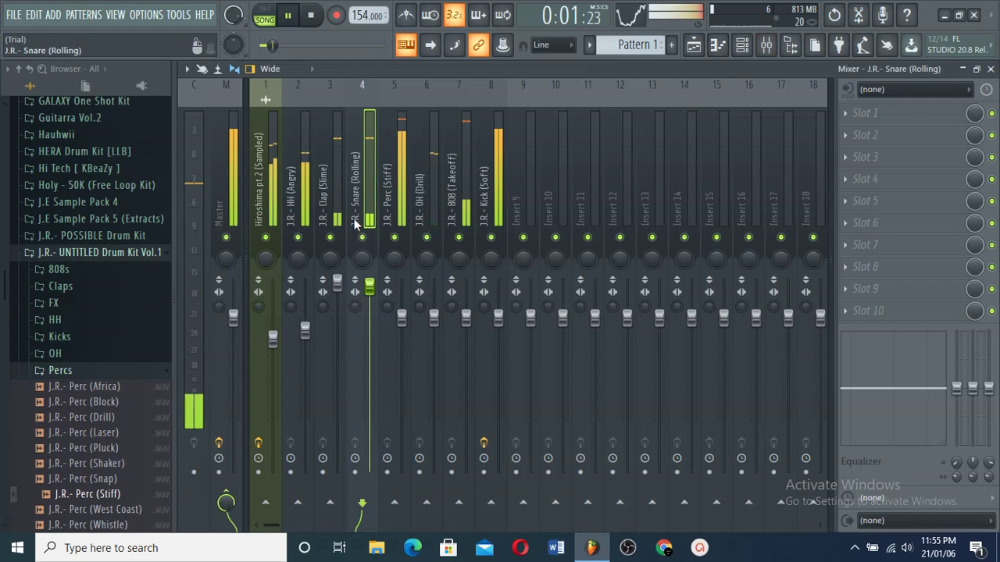
{"action": "left_click_drag", "start_coordinate": [400, 316], "coordinate": [400, 347]}
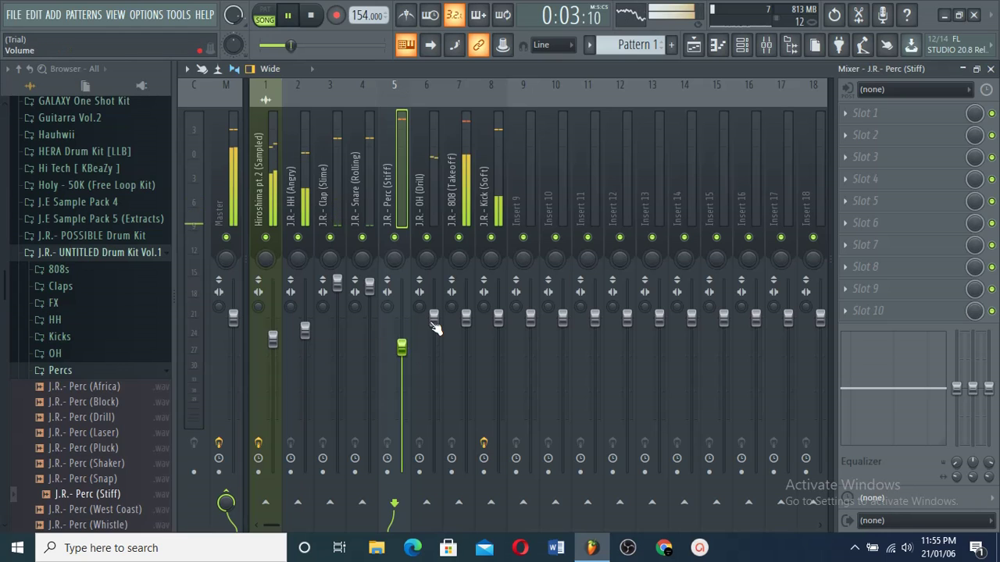
{"action": "left_click_drag", "start_coordinate": [435, 317], "coordinate": [467, 329]}
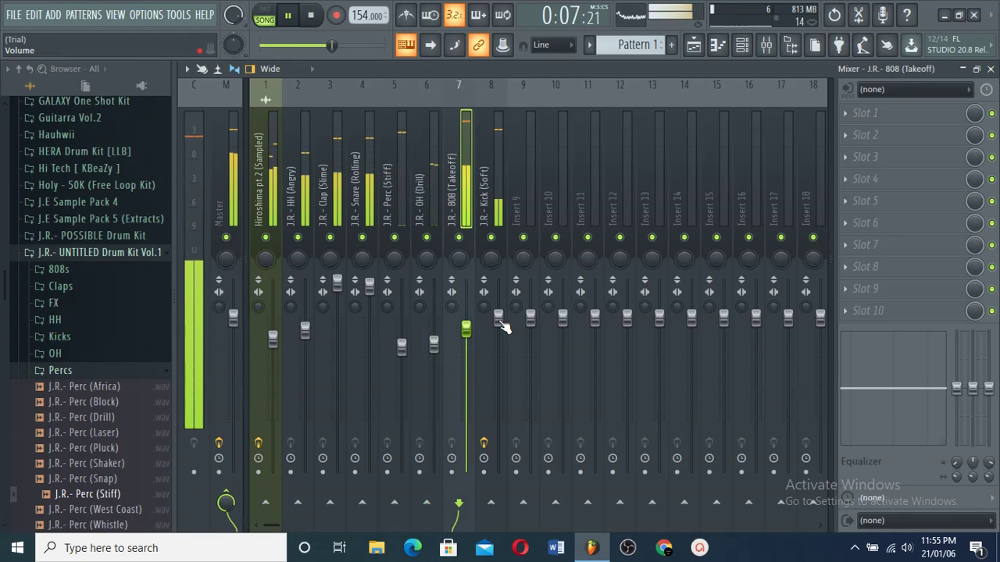
{"action": "left_click", "coordinate": [501, 319]}
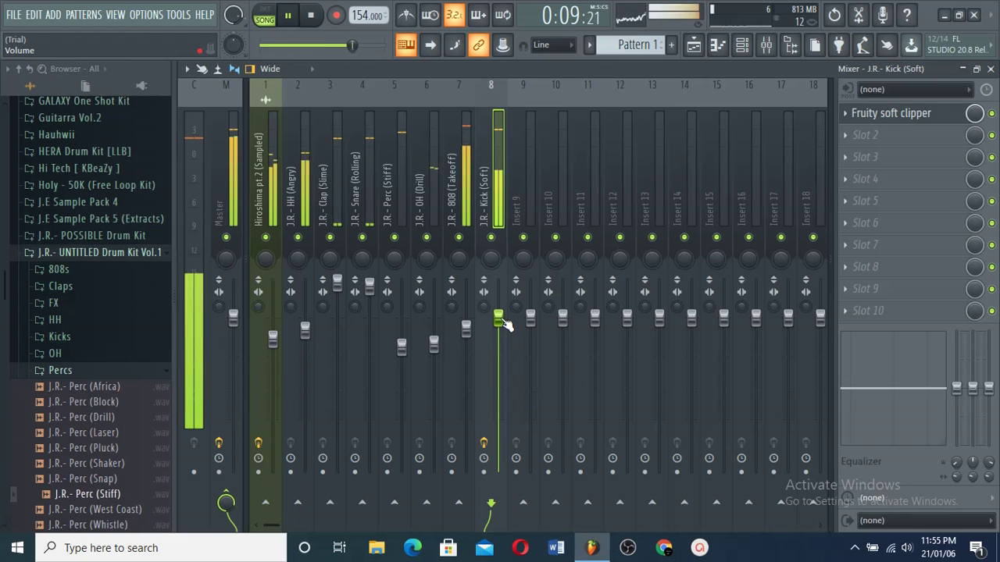
Open the Kick (Soft) sampler settings and toggle Reverse polarity on and off to compare the sound
{"action": "left_click", "coordinate": [742, 45]}
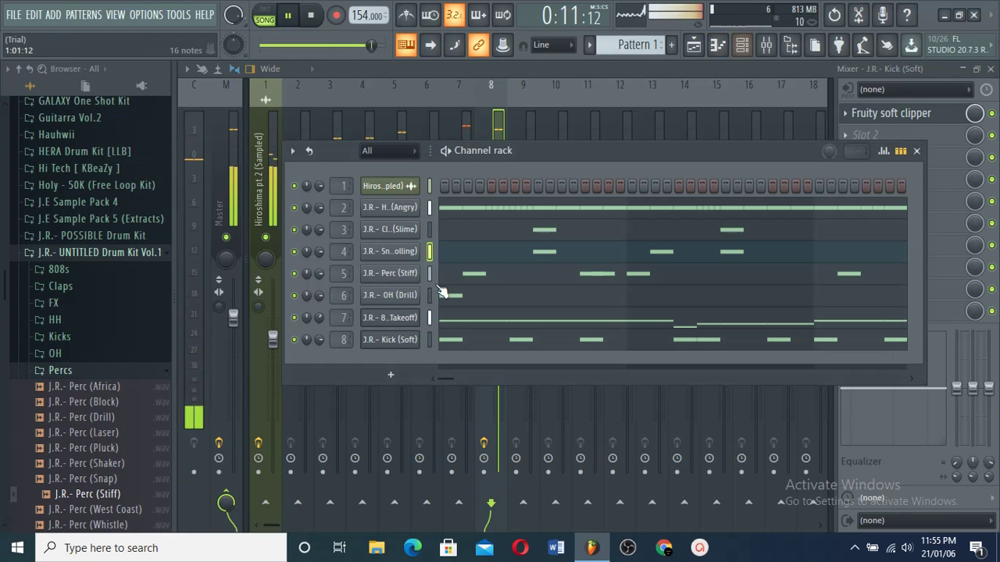
{"action": "left_click", "coordinate": [402, 342]}
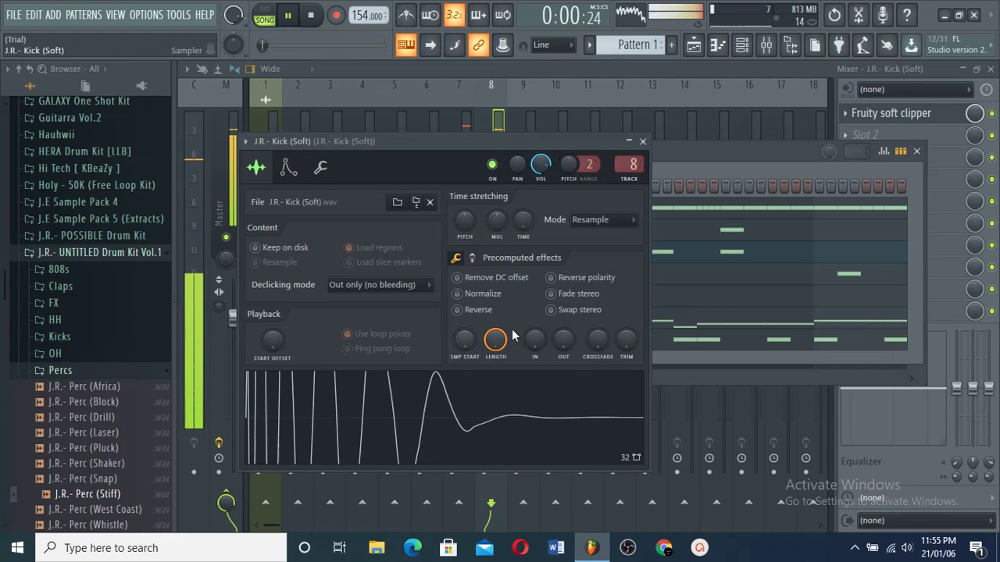
{"action": "left_click", "coordinate": [576, 281]}
{"action": "left_click", "coordinate": [576, 281]}
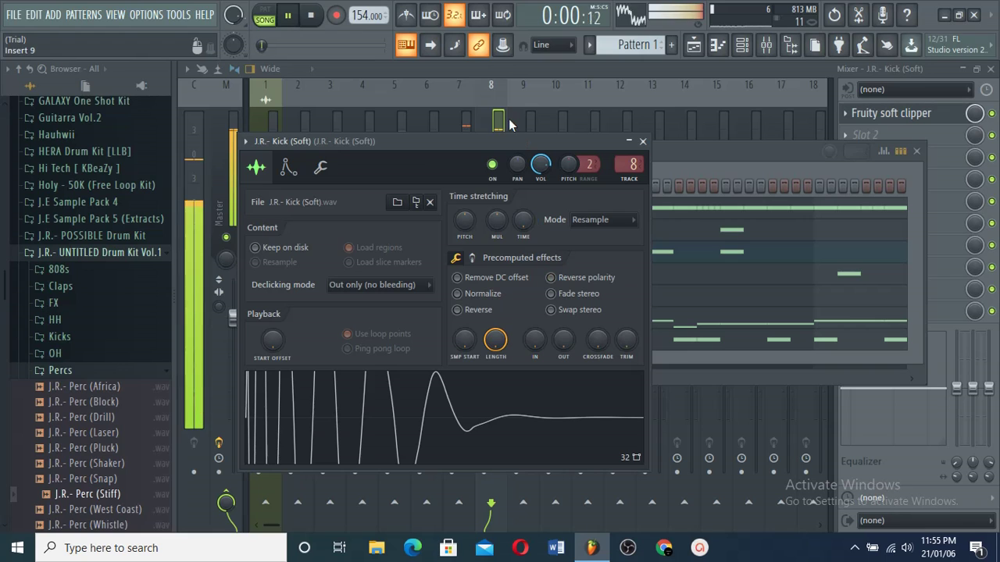
{"action": "left_click", "coordinate": [480, 126]}
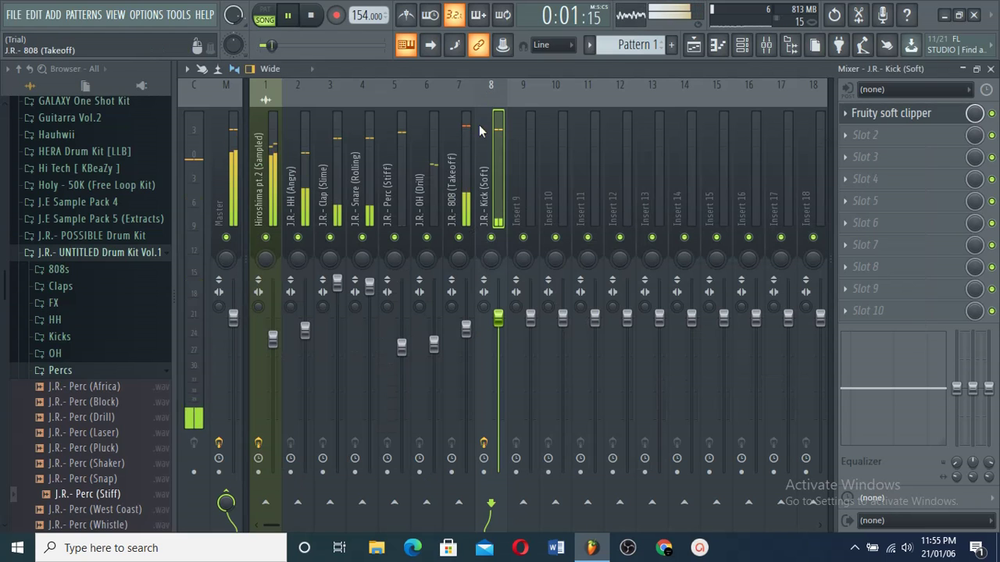
Fine-tune the mix by lowering OH (Drill) a touch and raising Snare (Rolling) slightly
{"action": "left_click", "coordinate": [434, 347]}
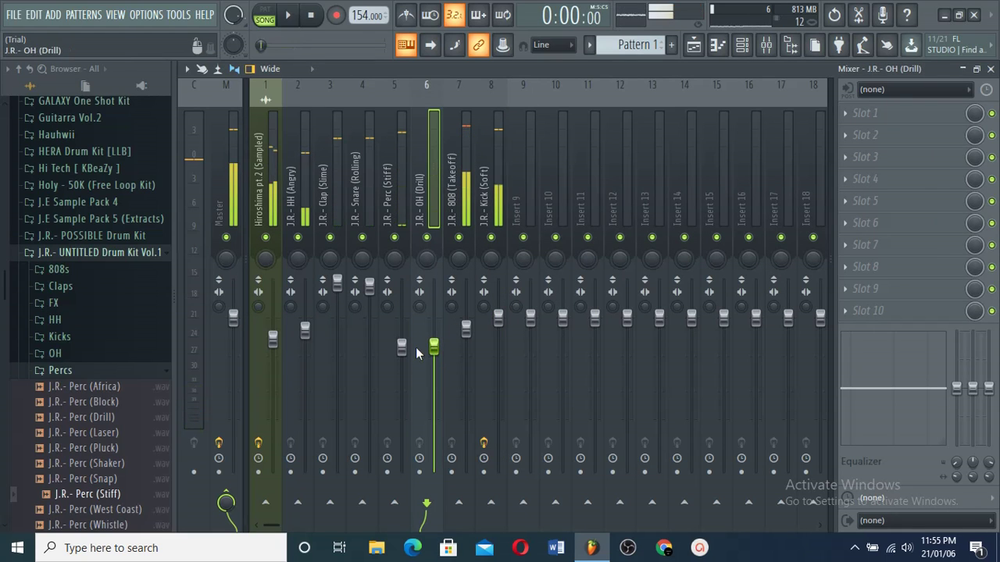
{"action": "left_click", "coordinate": [403, 348]}
{"action": "left_click", "coordinate": [369, 286]}
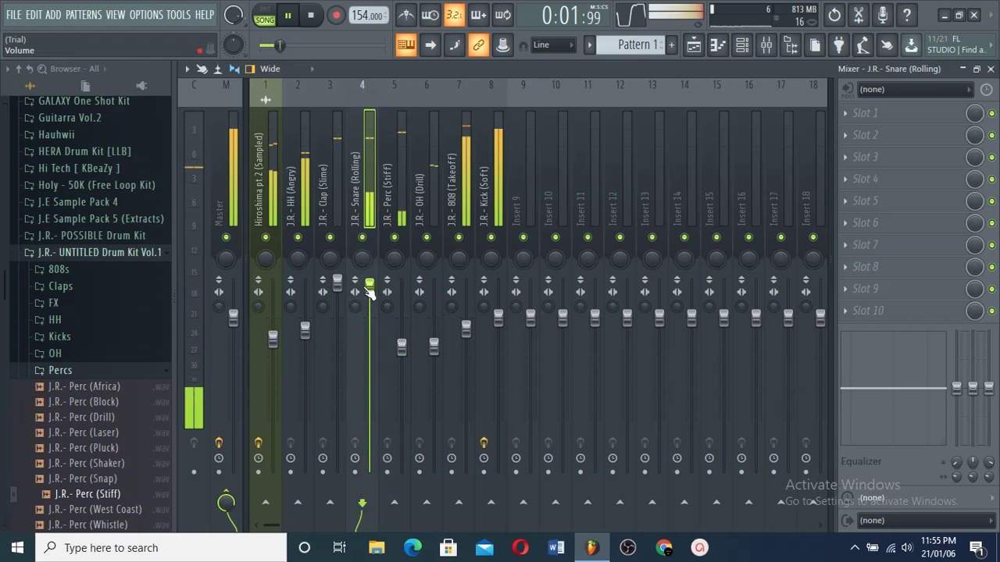
Check the Kick (Soft) notes in the piano roll and switch to the playlist to work on the arrangement
{"action": "left_click", "coordinate": [717, 44]}
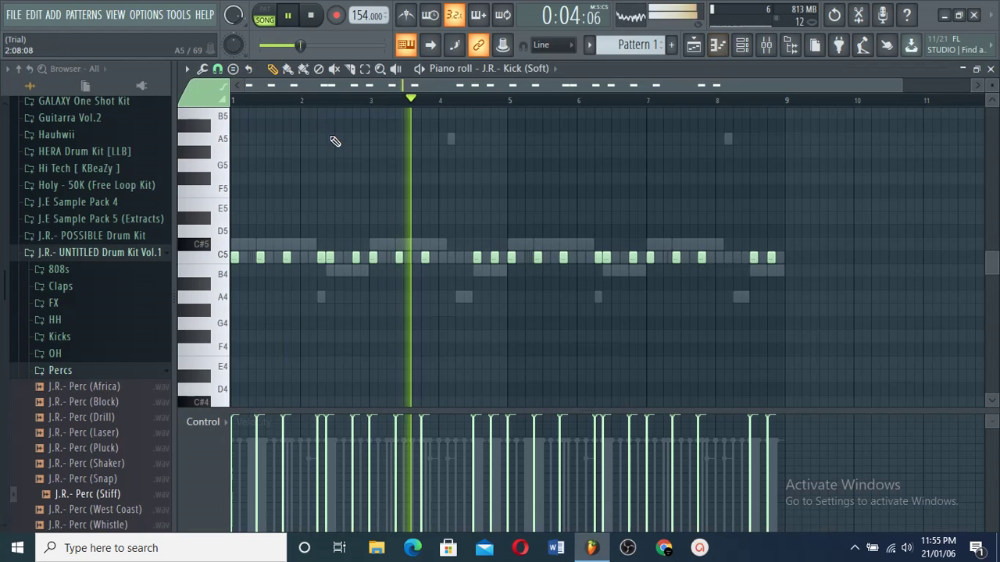
{"action": "left_click", "coordinate": [694, 47]}
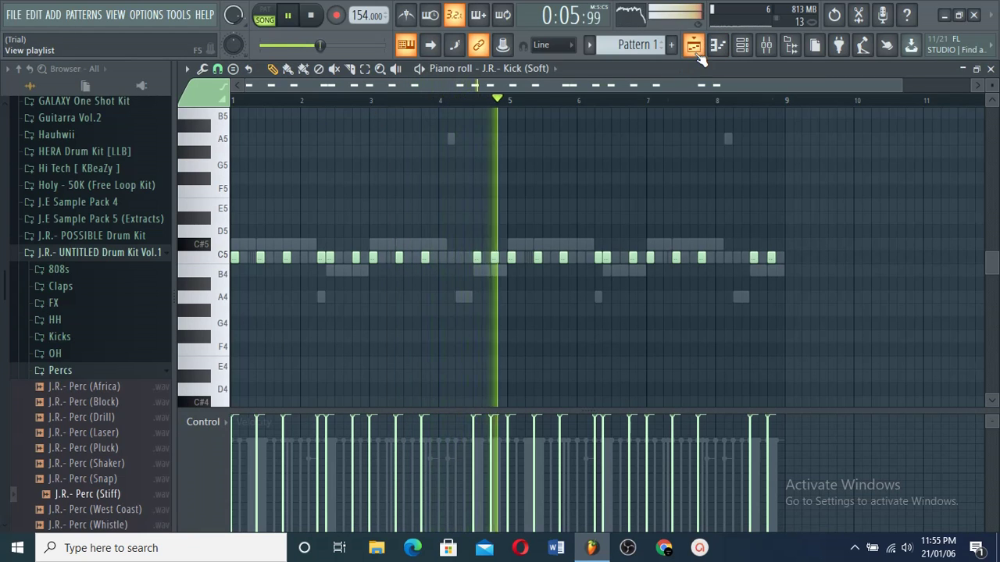
{"action": "right_click", "coordinate": [469, 174]}
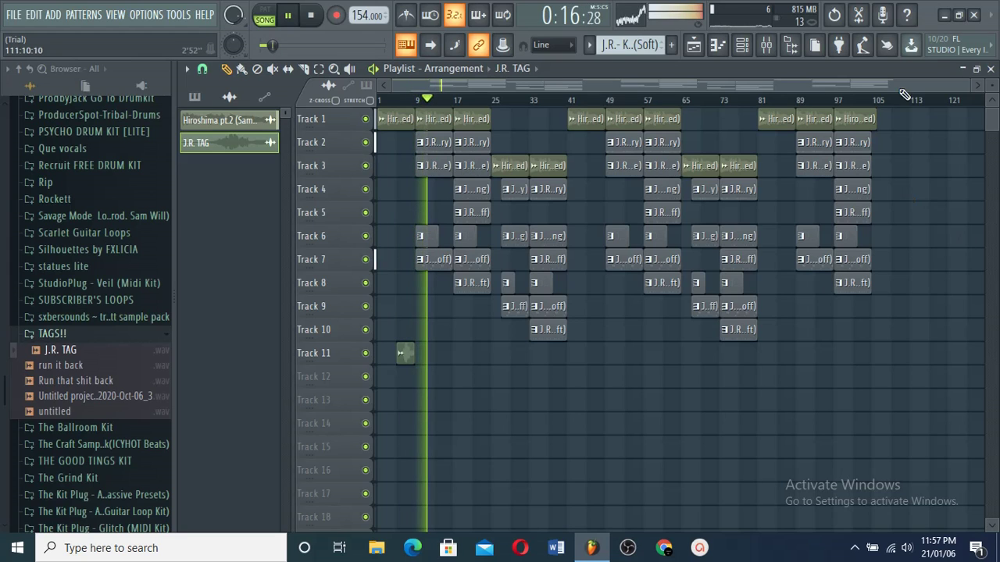
Reset the 808 (Takeoff) mixer level to its default and return to the playlist
{"action": "left_click", "coordinate": [766, 44]}
{"action": "left_click", "coordinate": [451, 211]}
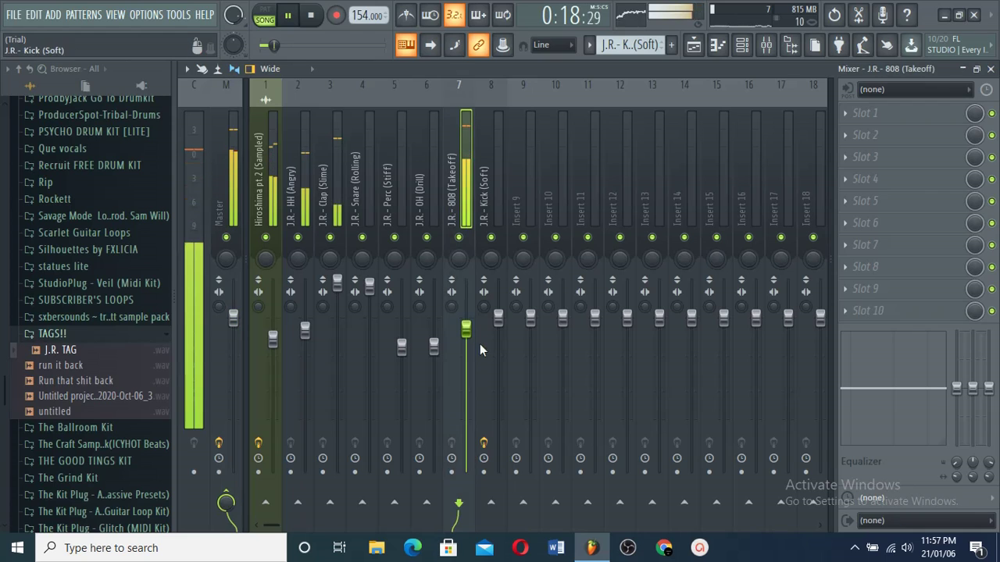
{"action": "right_click", "coordinate": [467, 322]}
{"action": "left_click", "coordinate": [473, 323]}
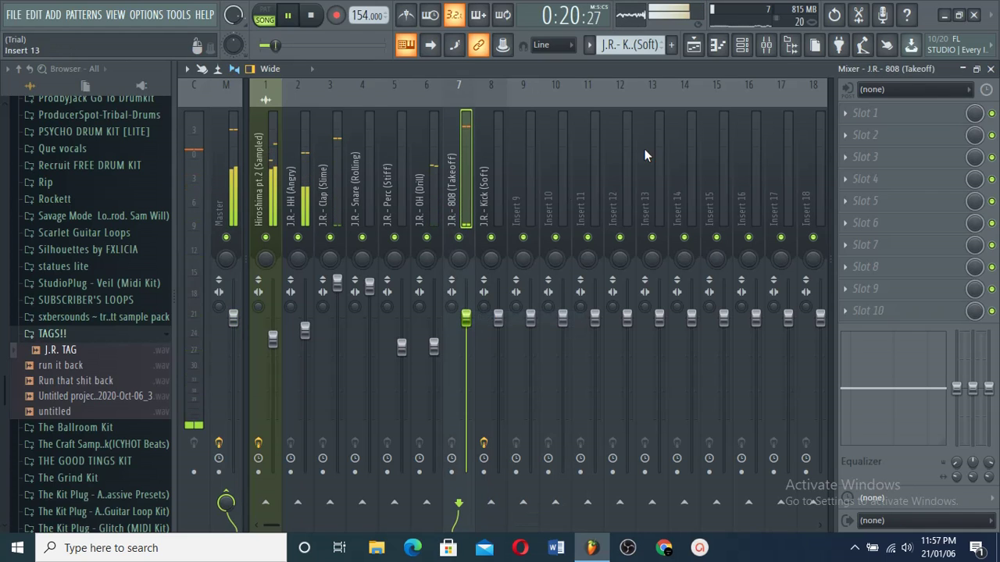
{"action": "left_click", "coordinate": [693, 45]}
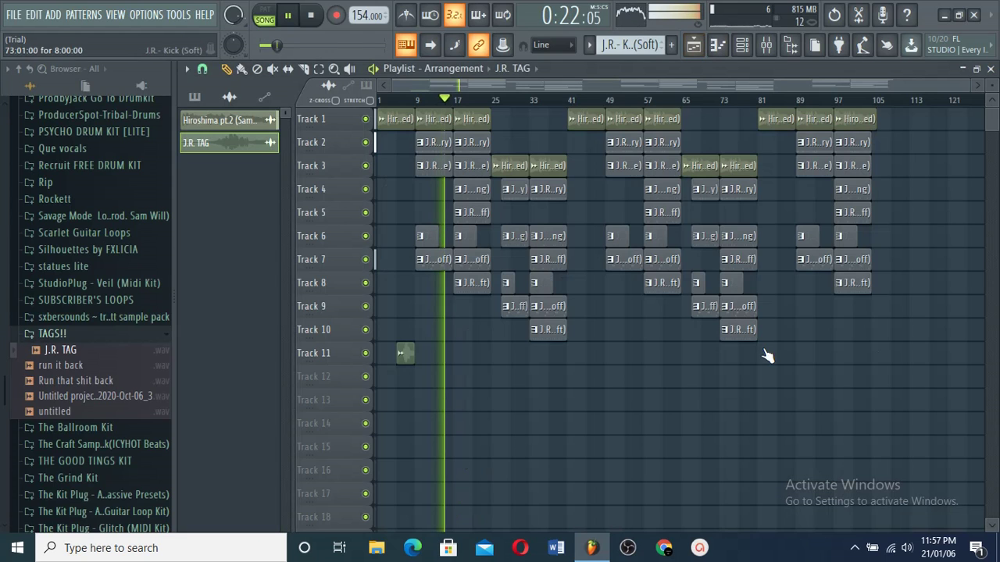